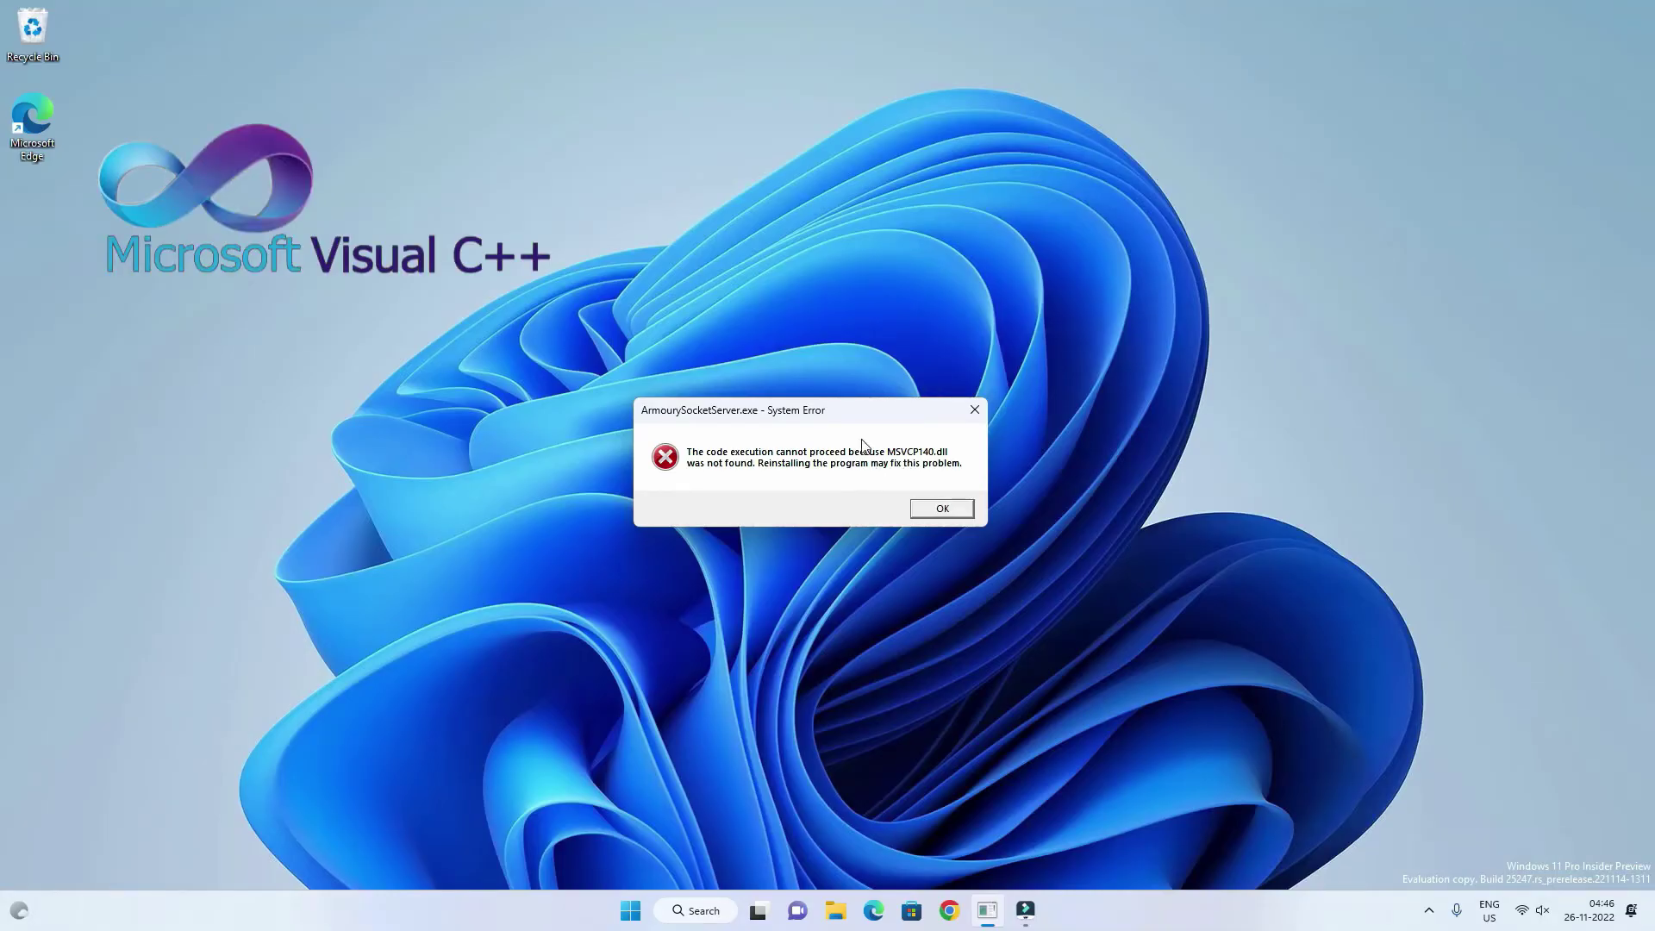
Step: Drag the ArmourySocketServer.exe MSVCP140.dll missing error dialog out of the way
mouse_move(860, 410)
mouse_down()
mouse_move(915, 403)
mouse_move(849, 394)
mouse_up()
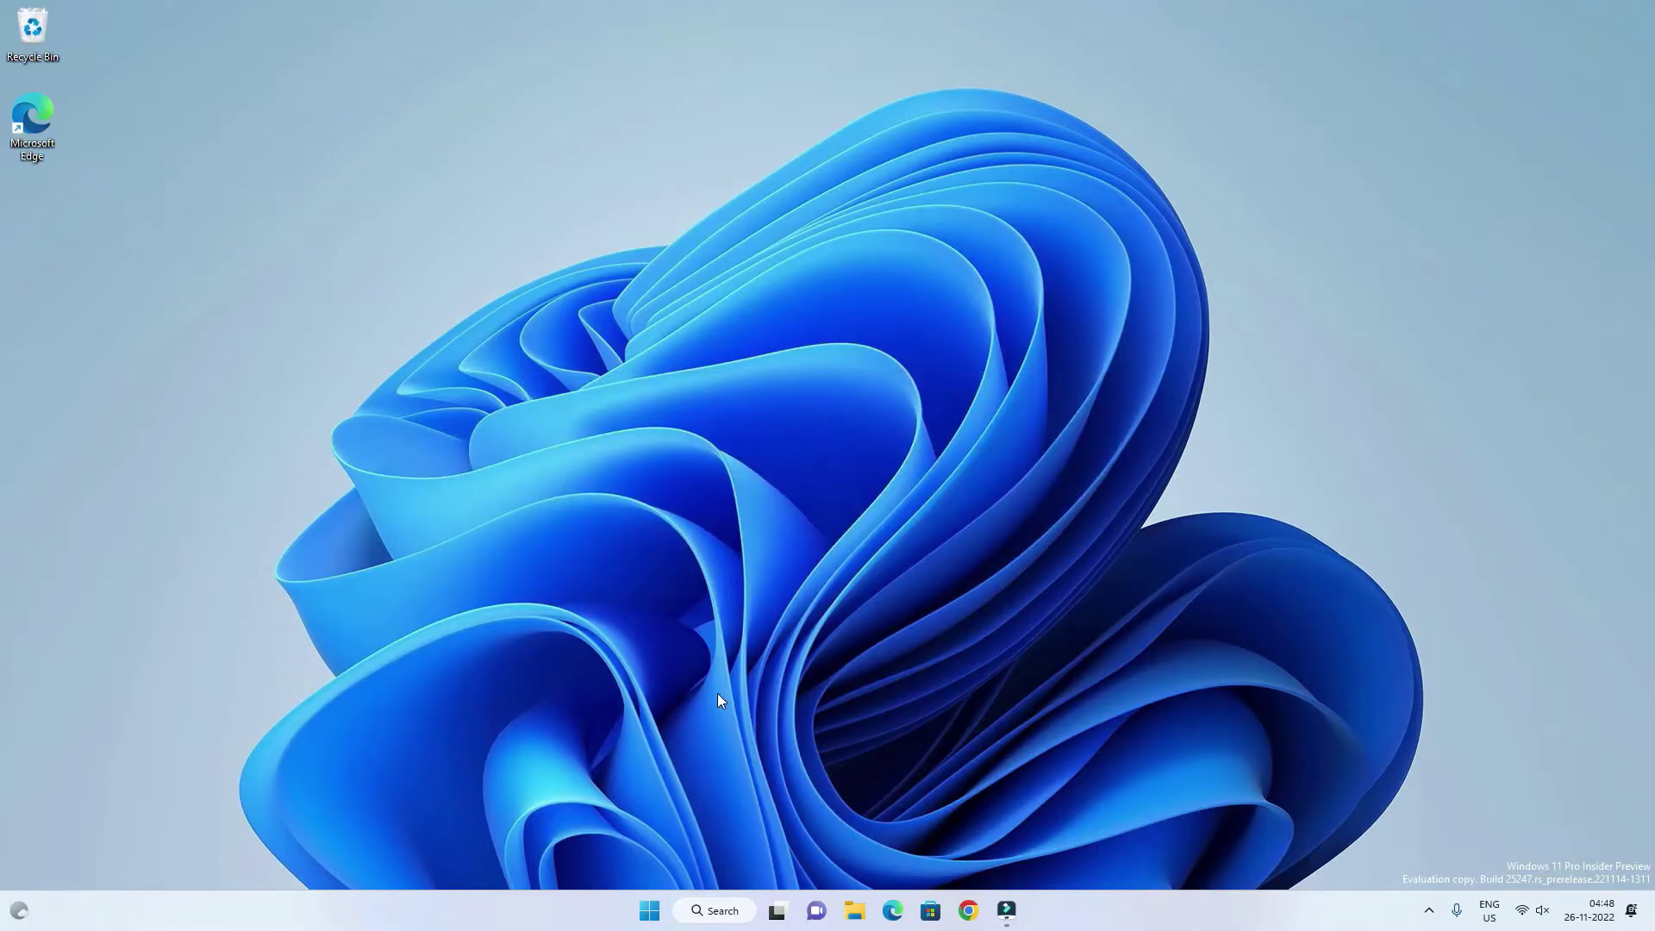
Step: Open Settings > System > About and highlight the 64-bit operating system type
click(650, 911)
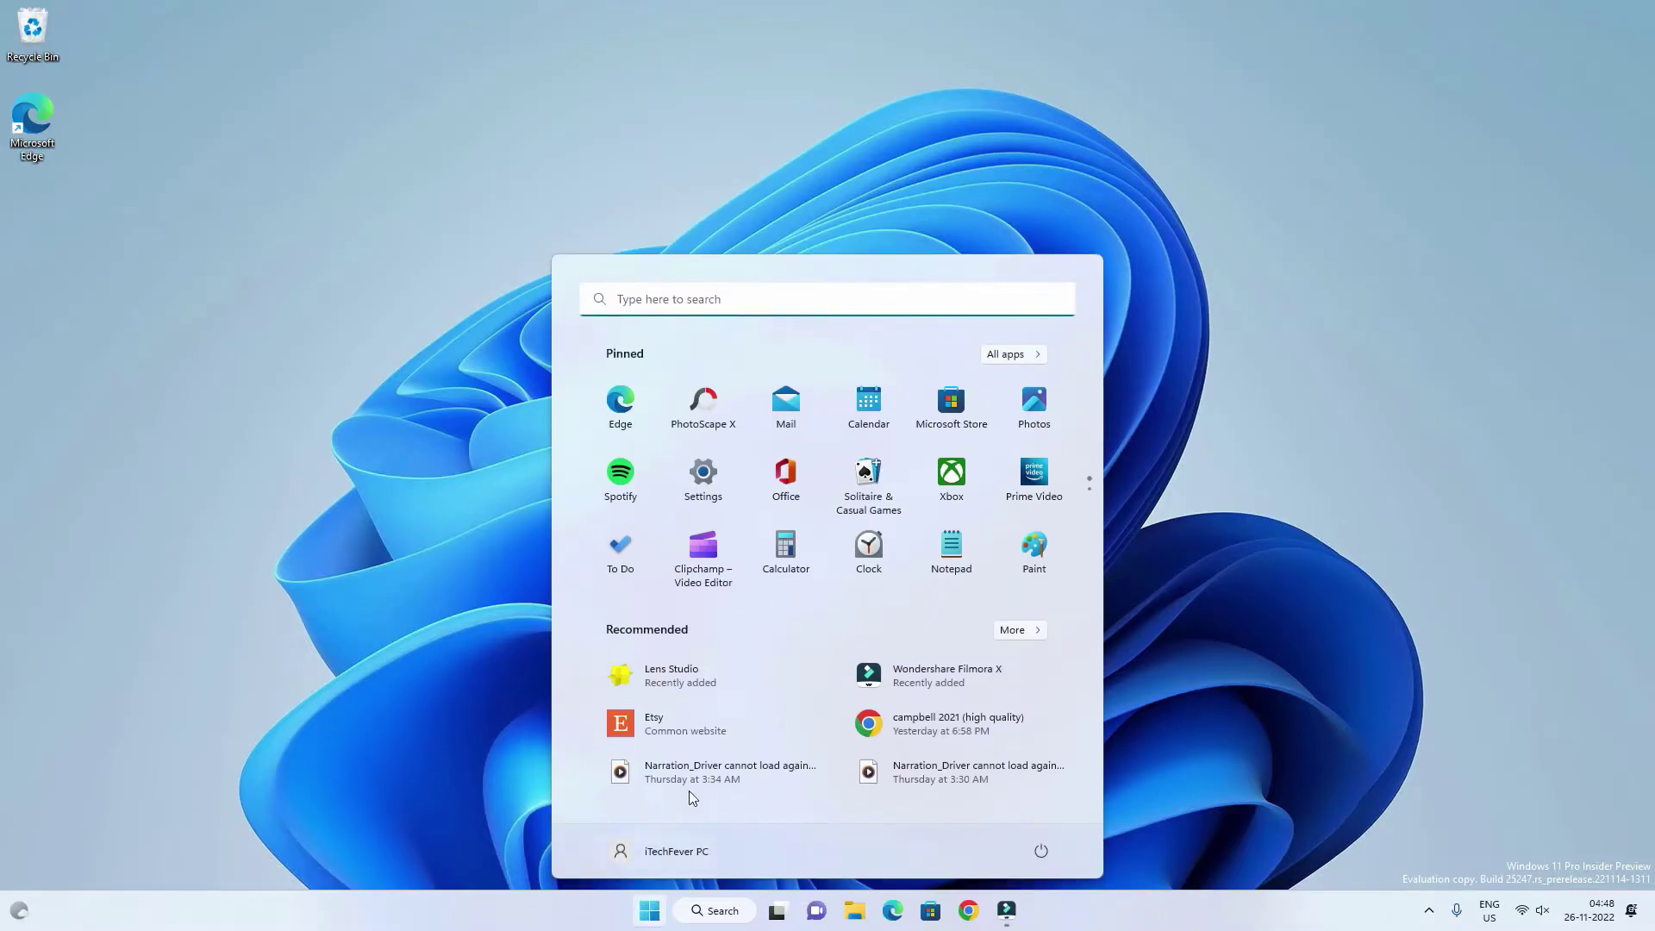
click(690, 480)
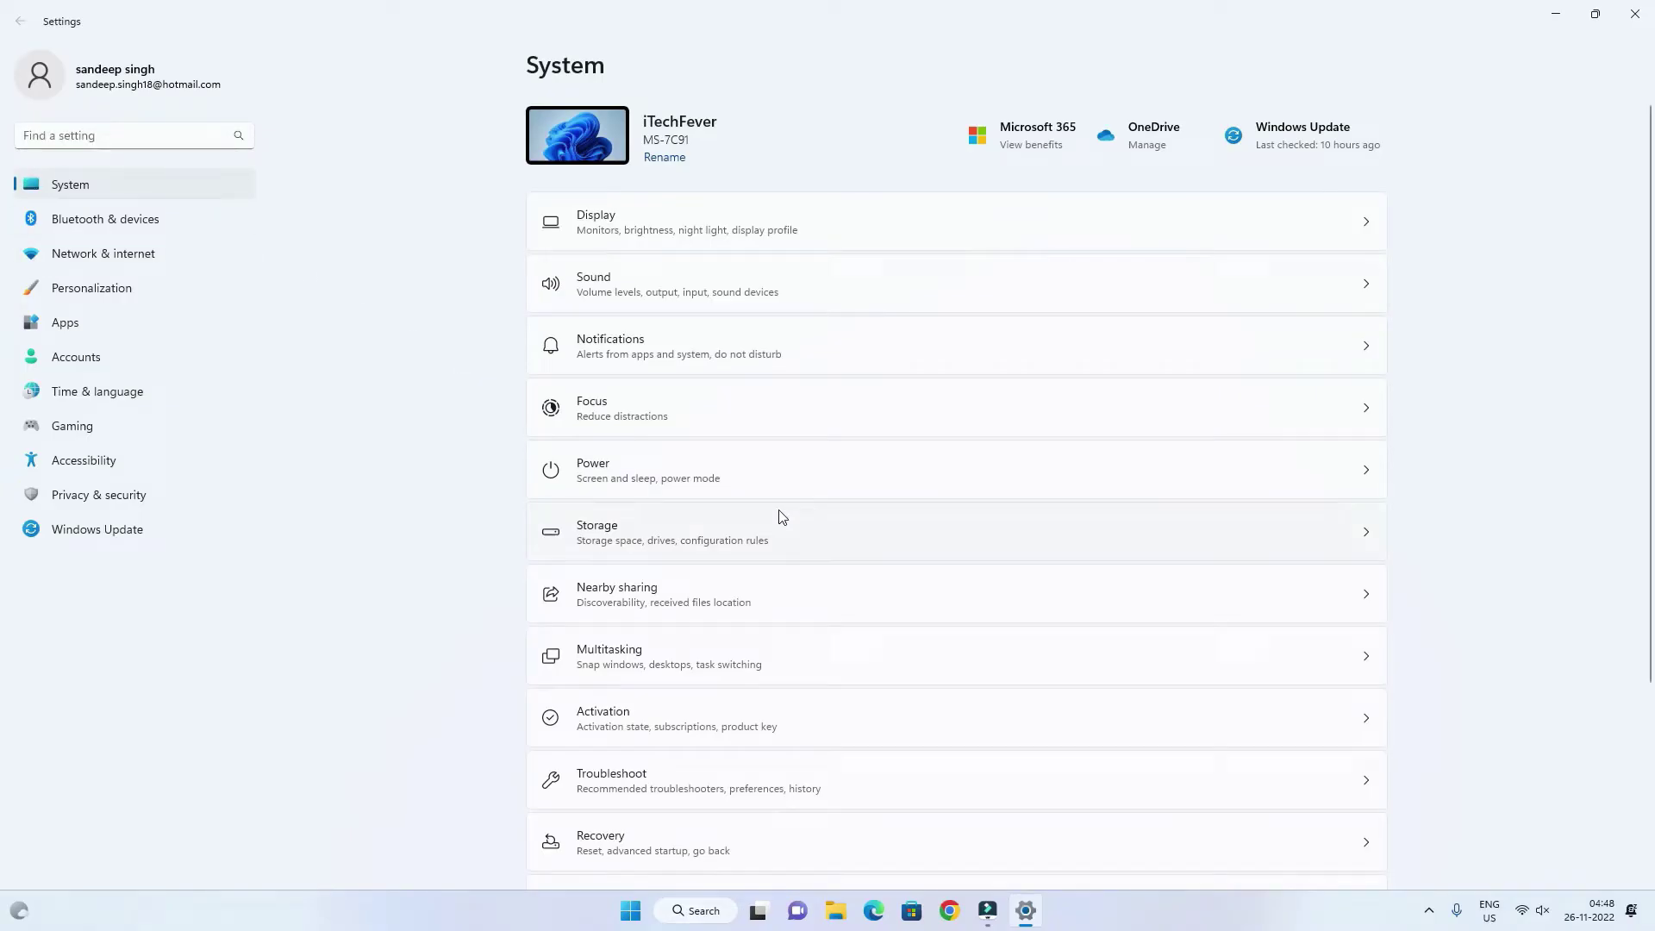
scroll(776, 534, down, 3)
click(690, 835)
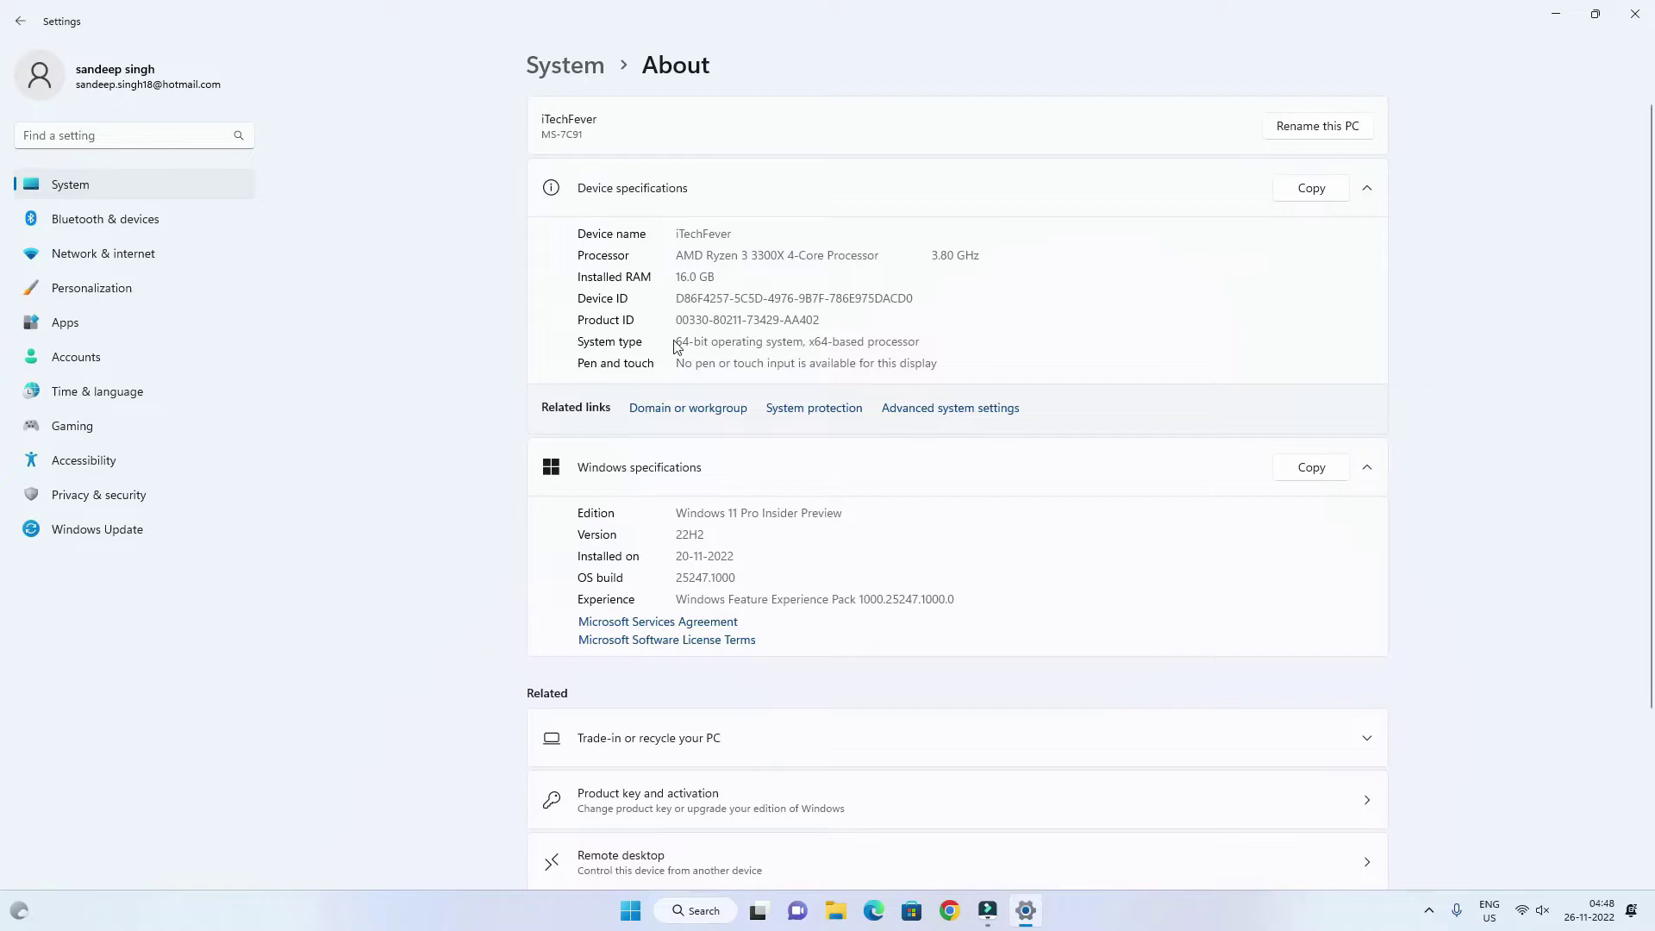
drag(921, 342, 645, 342)
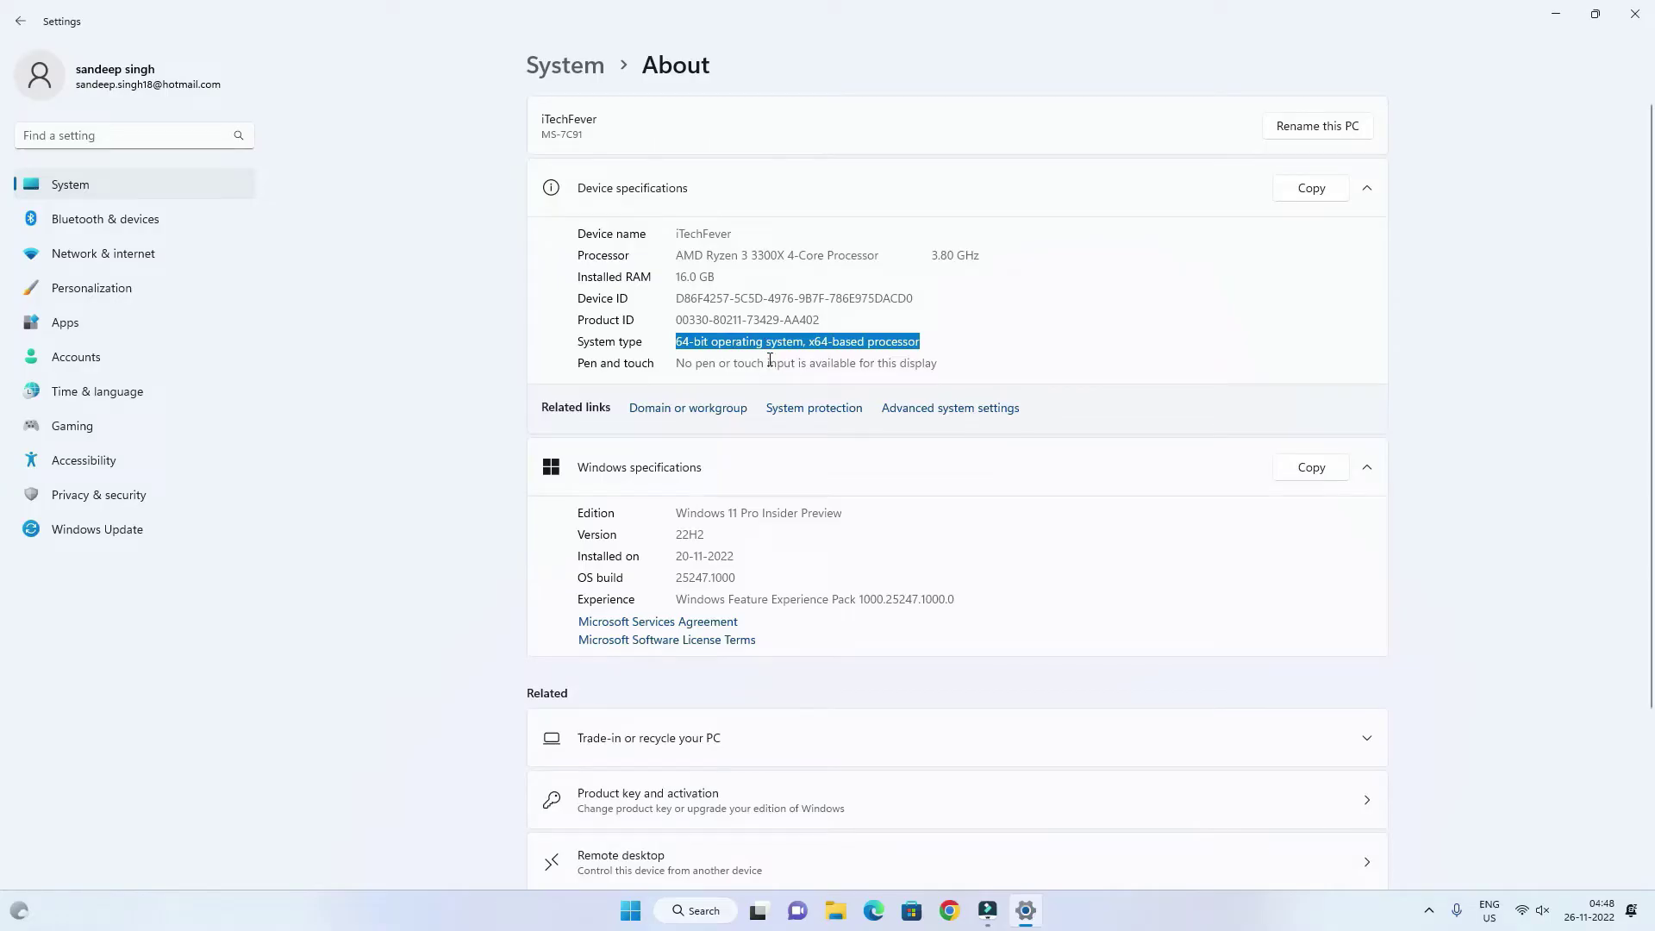
Step: Close Settings, Google msvcp140.dll in Chrome and open the DLL-files.com result
click(1629, 28)
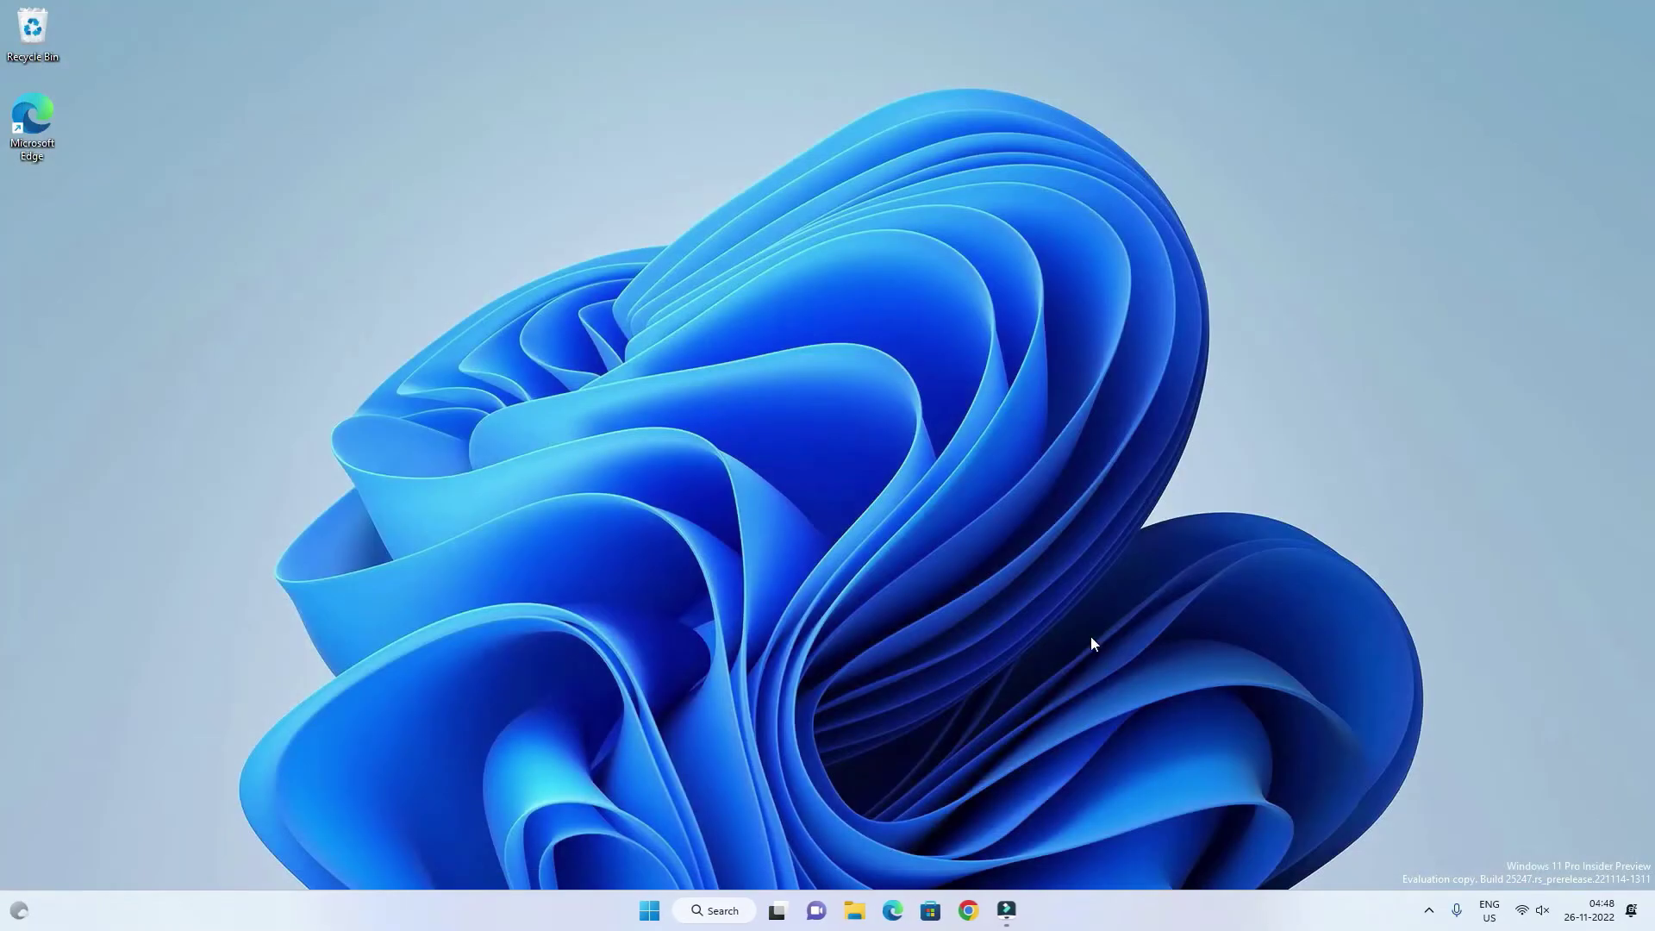
click(951, 911)
text(msvcp)
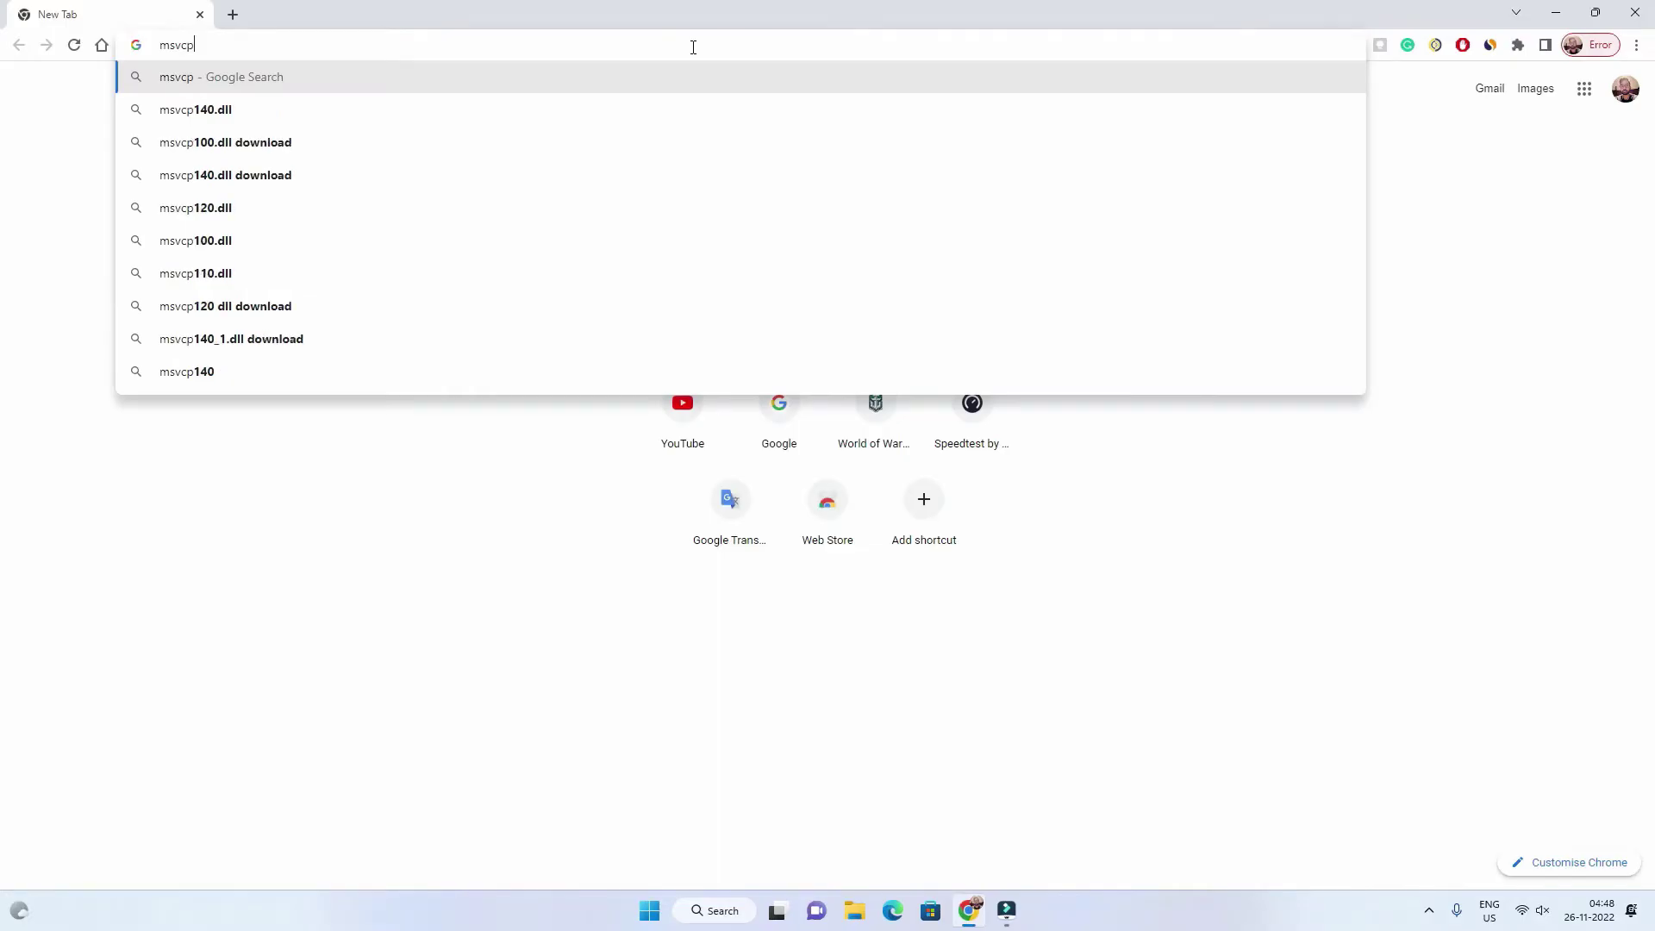
click(349, 109)
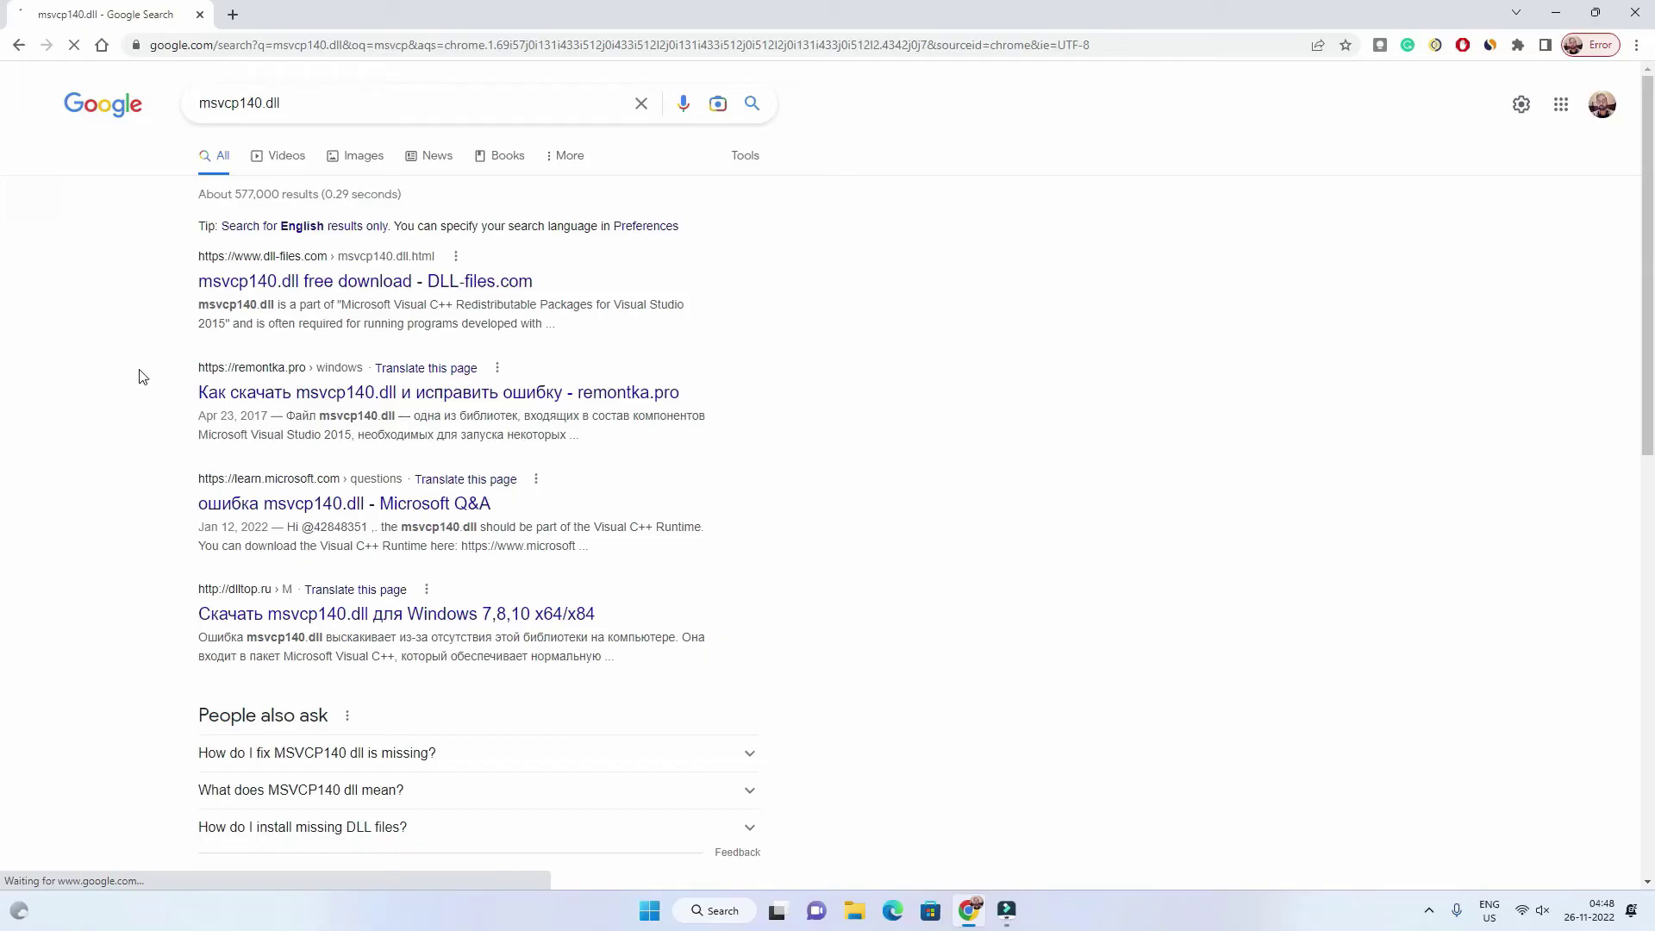
click(345, 285)
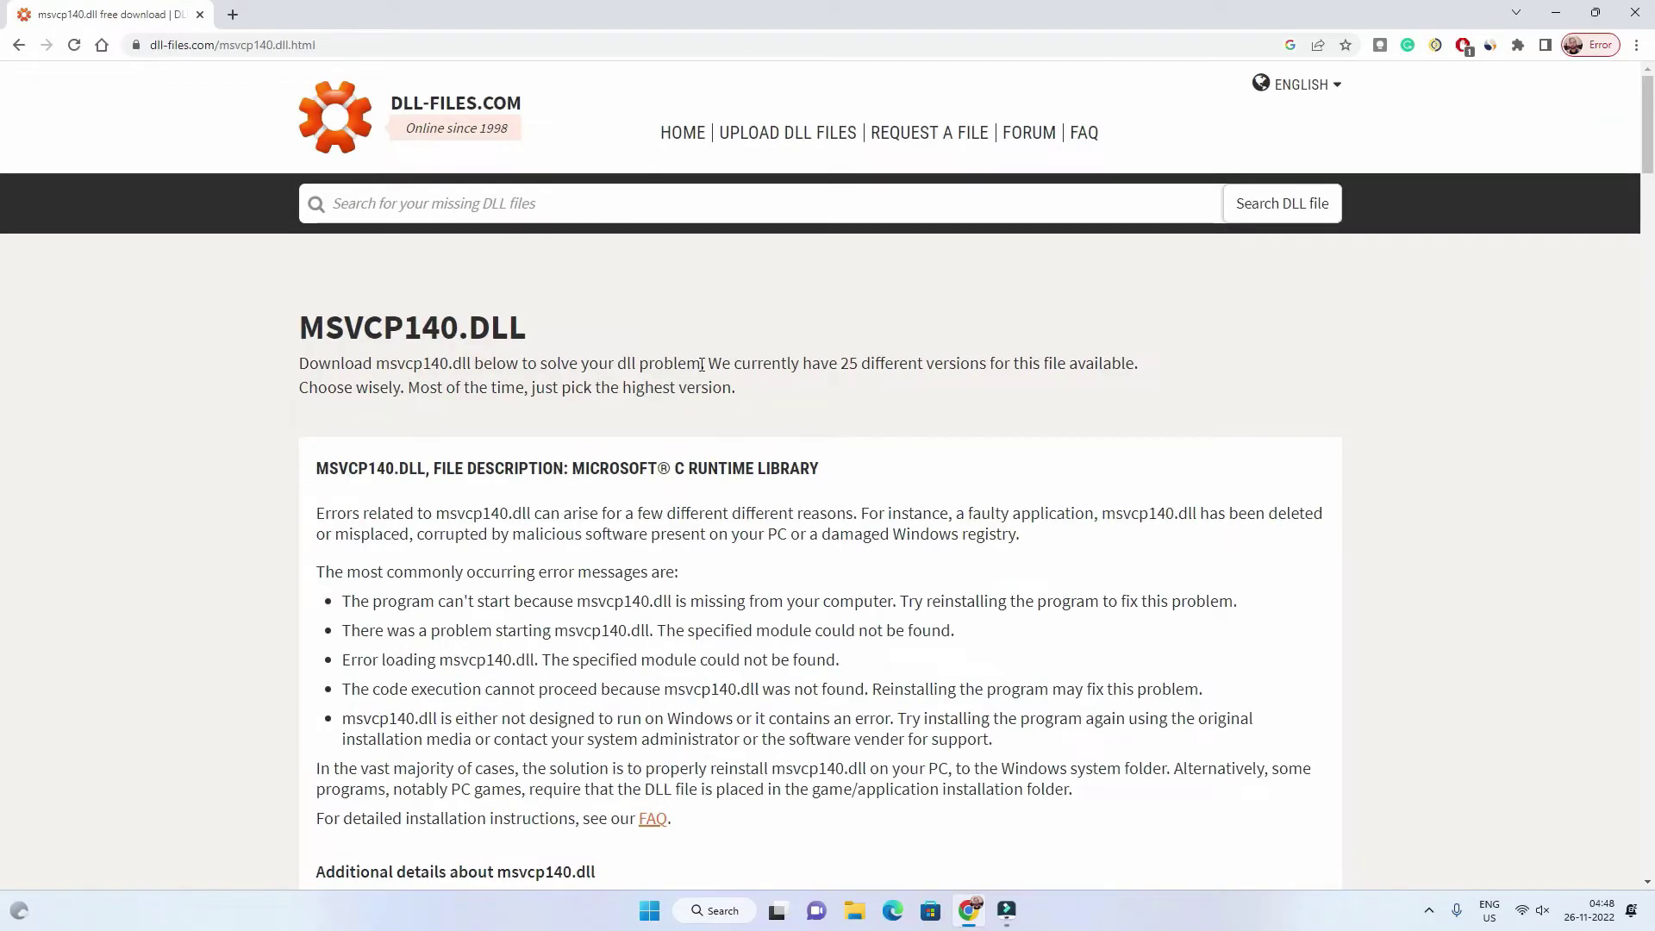
Step: Download the 64-bit msvcp140.dll version 14.26.28804.1 zip
scroll(702, 365, down, 8)
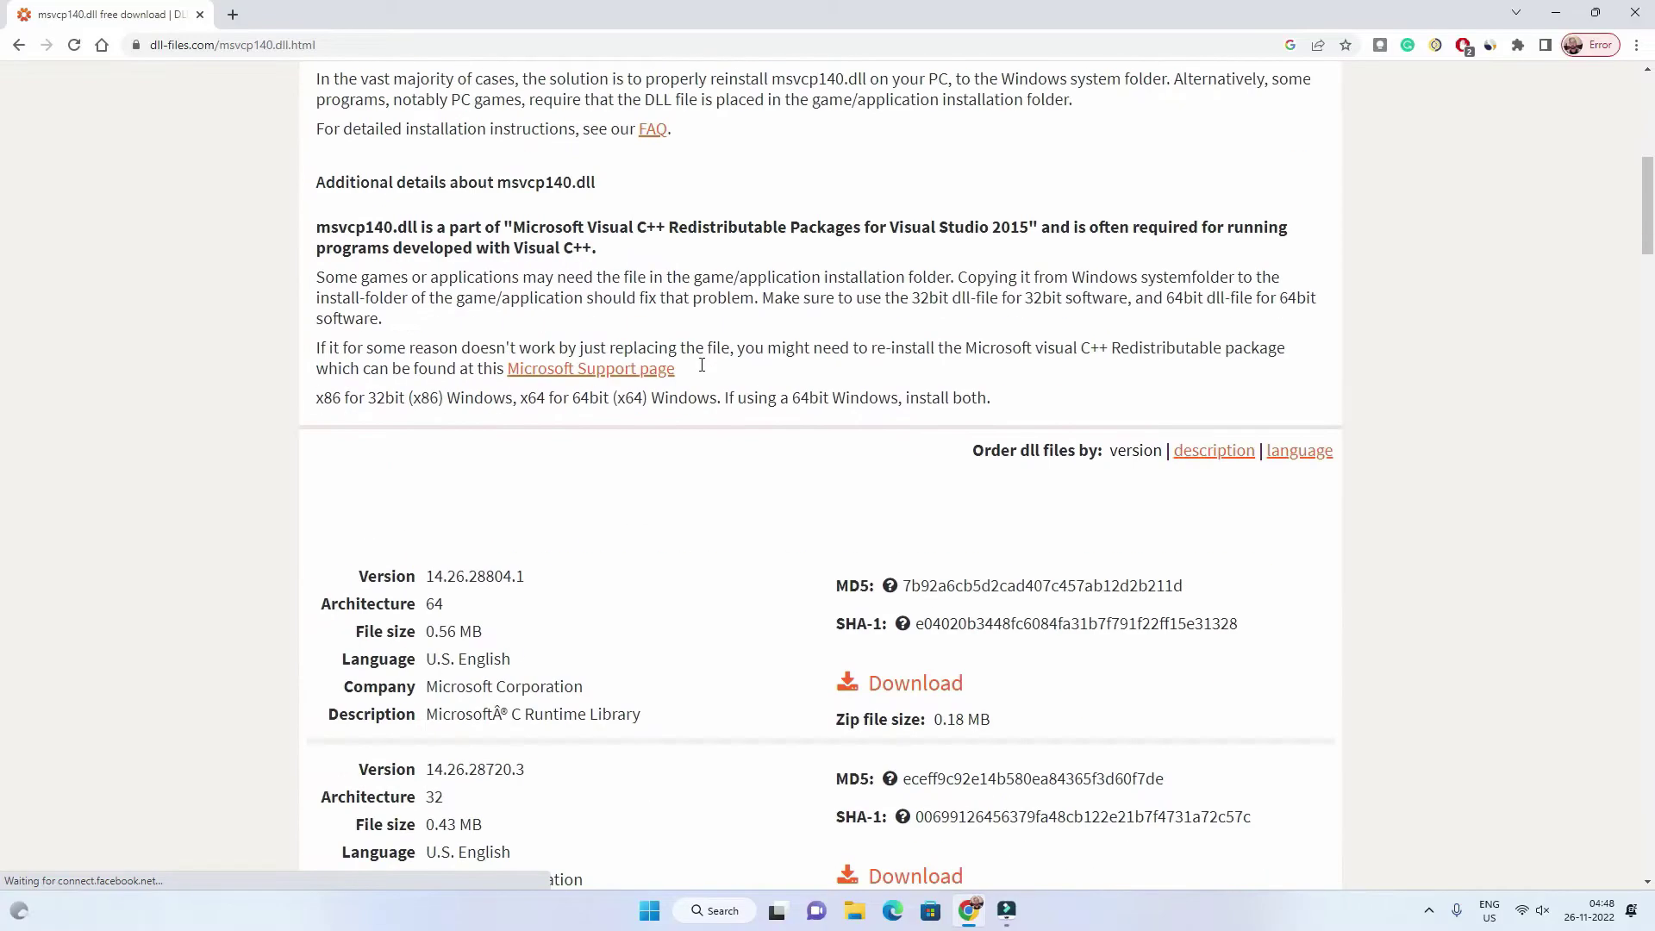
scroll(704, 371, down, 3)
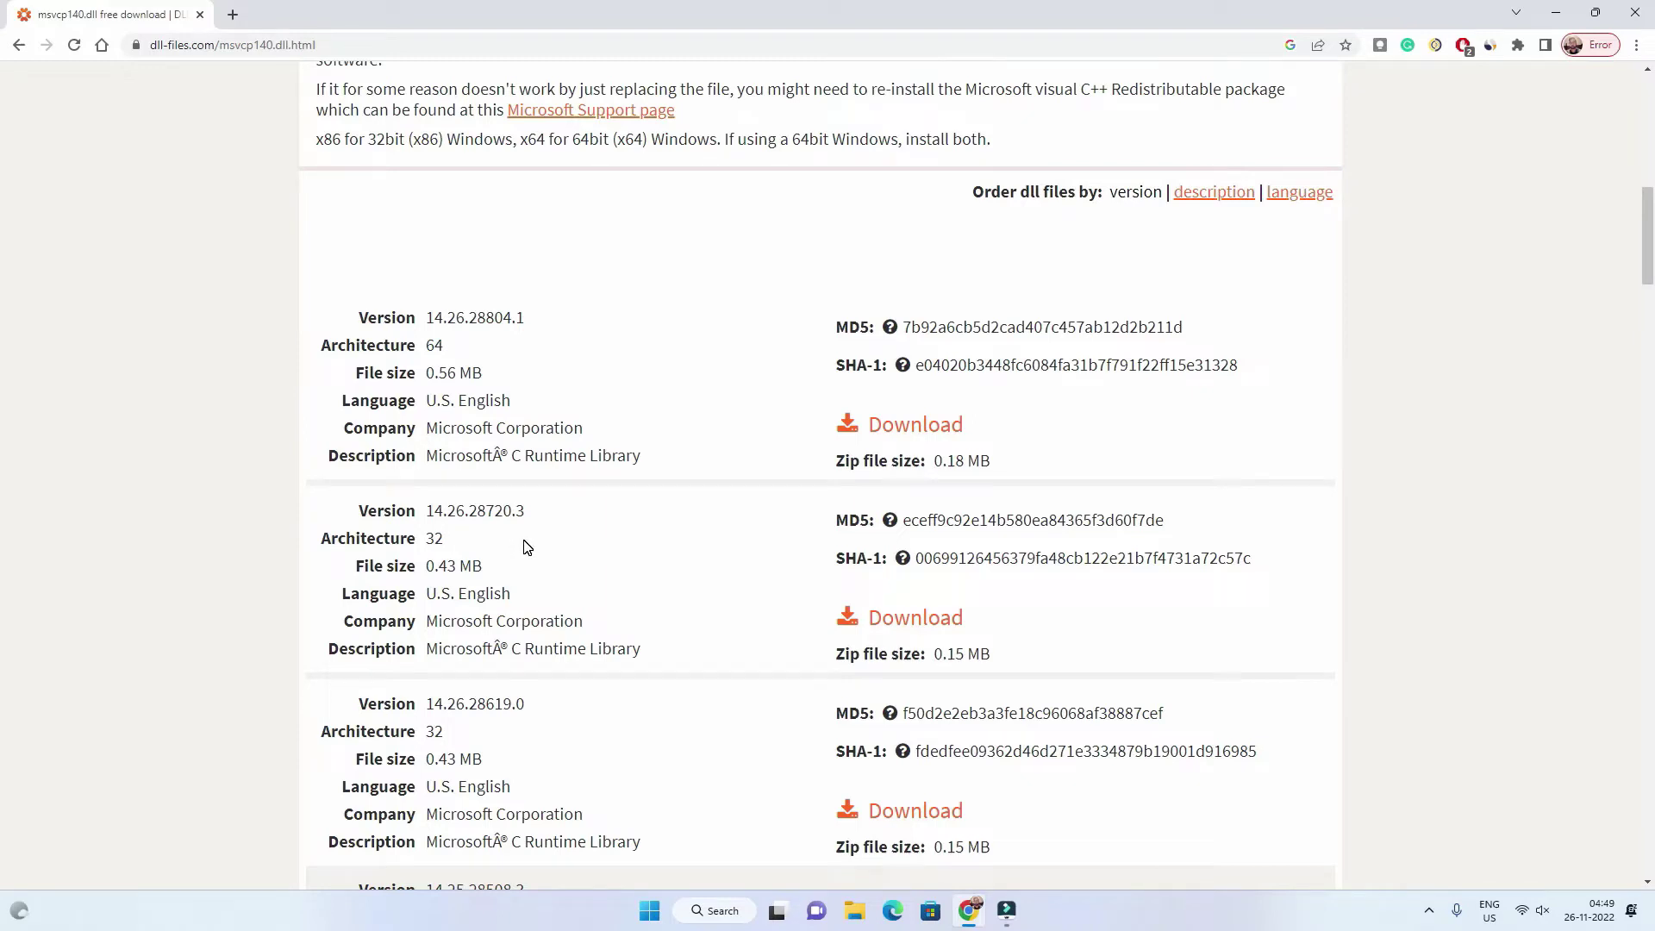
scroll(527, 548, up, 1)
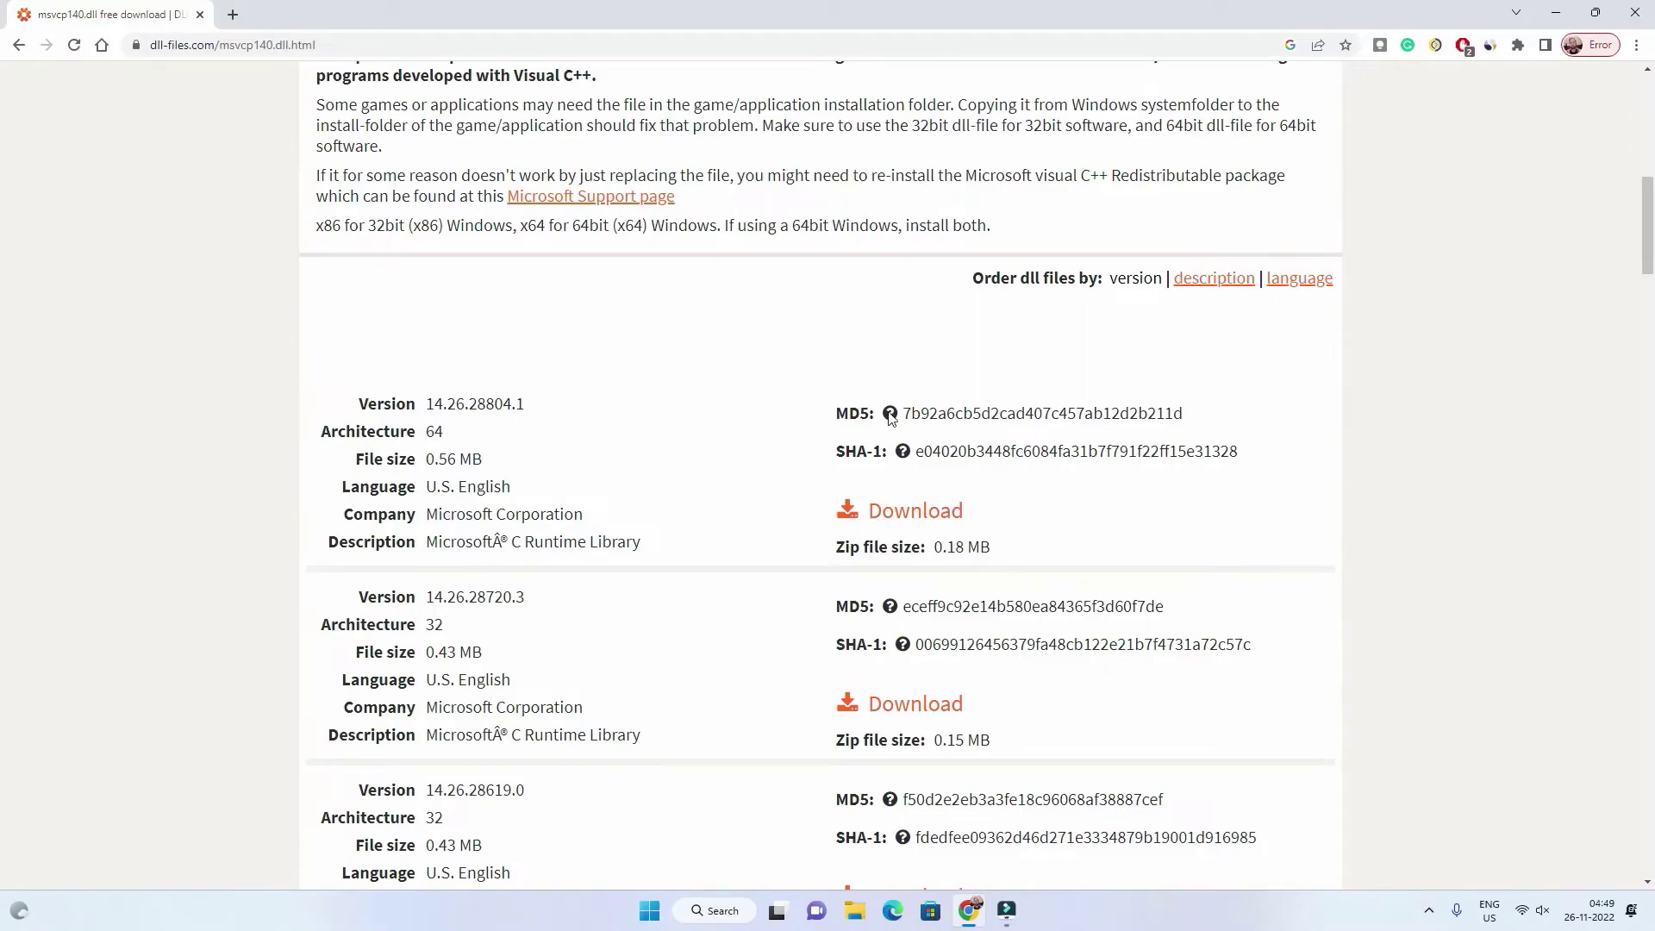
click(925, 515)
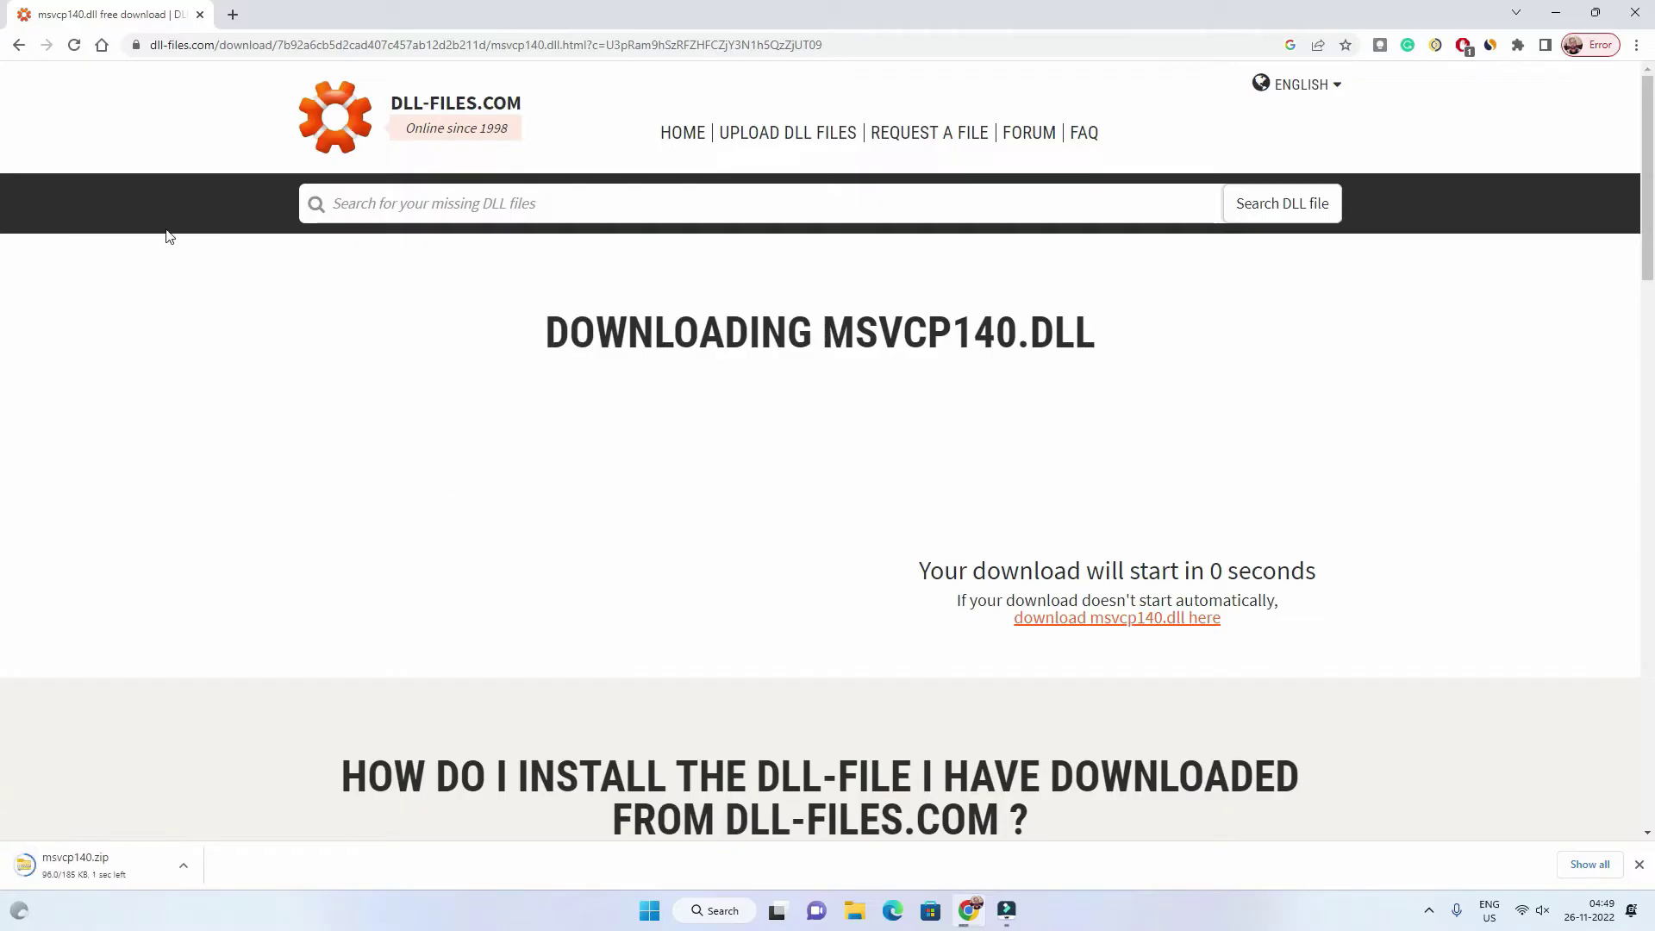
Step: Download the 32-bit msvcp140.dll version 14.26.28720.3 zip and bring up its download options
click(19, 45)
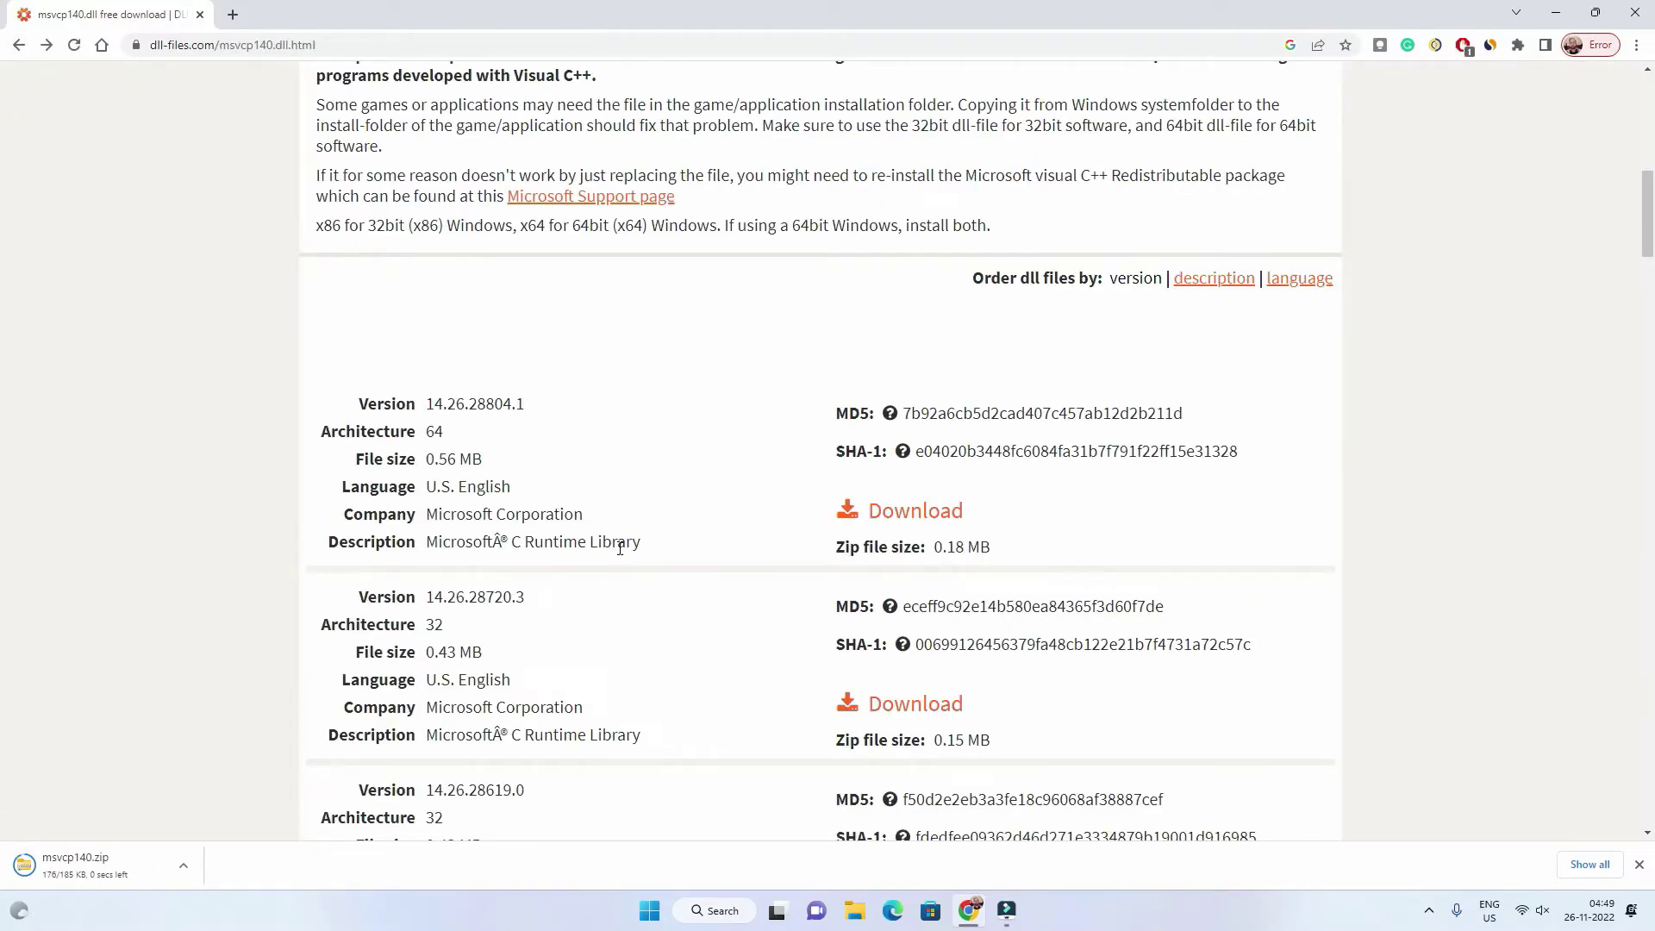
scroll(655, 560, down, 2)
click(940, 536)
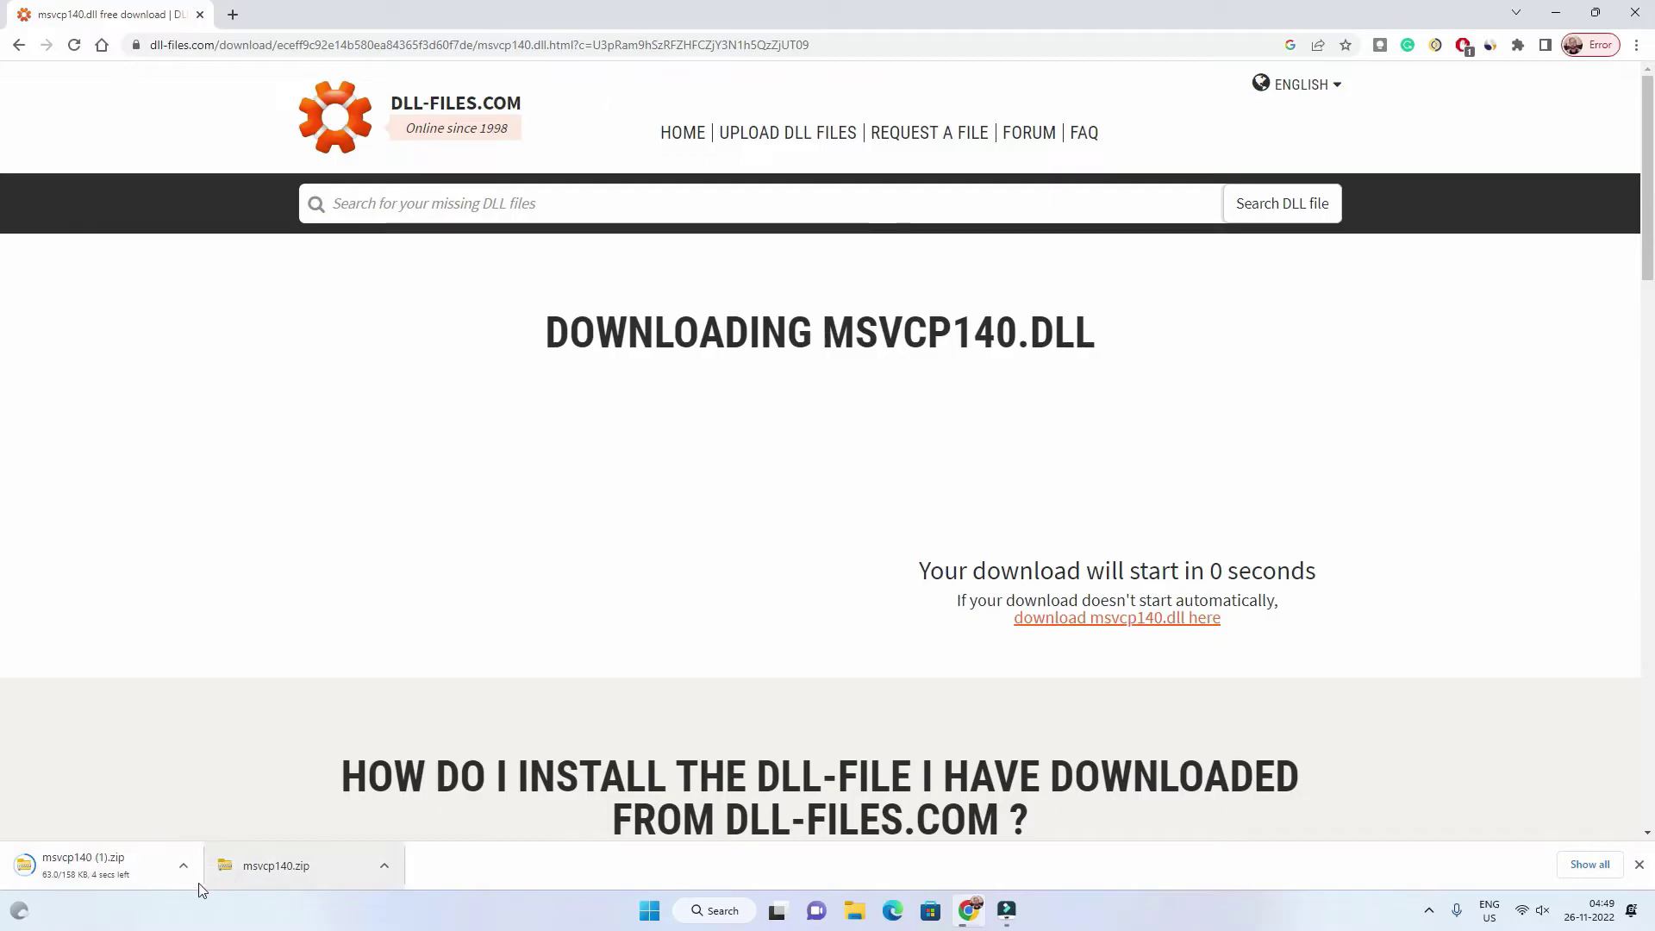
click(385, 866)
Step: Show the download in Downloads and rename the msvcp140 archive to 'msvcp140 64'
click(443, 807)
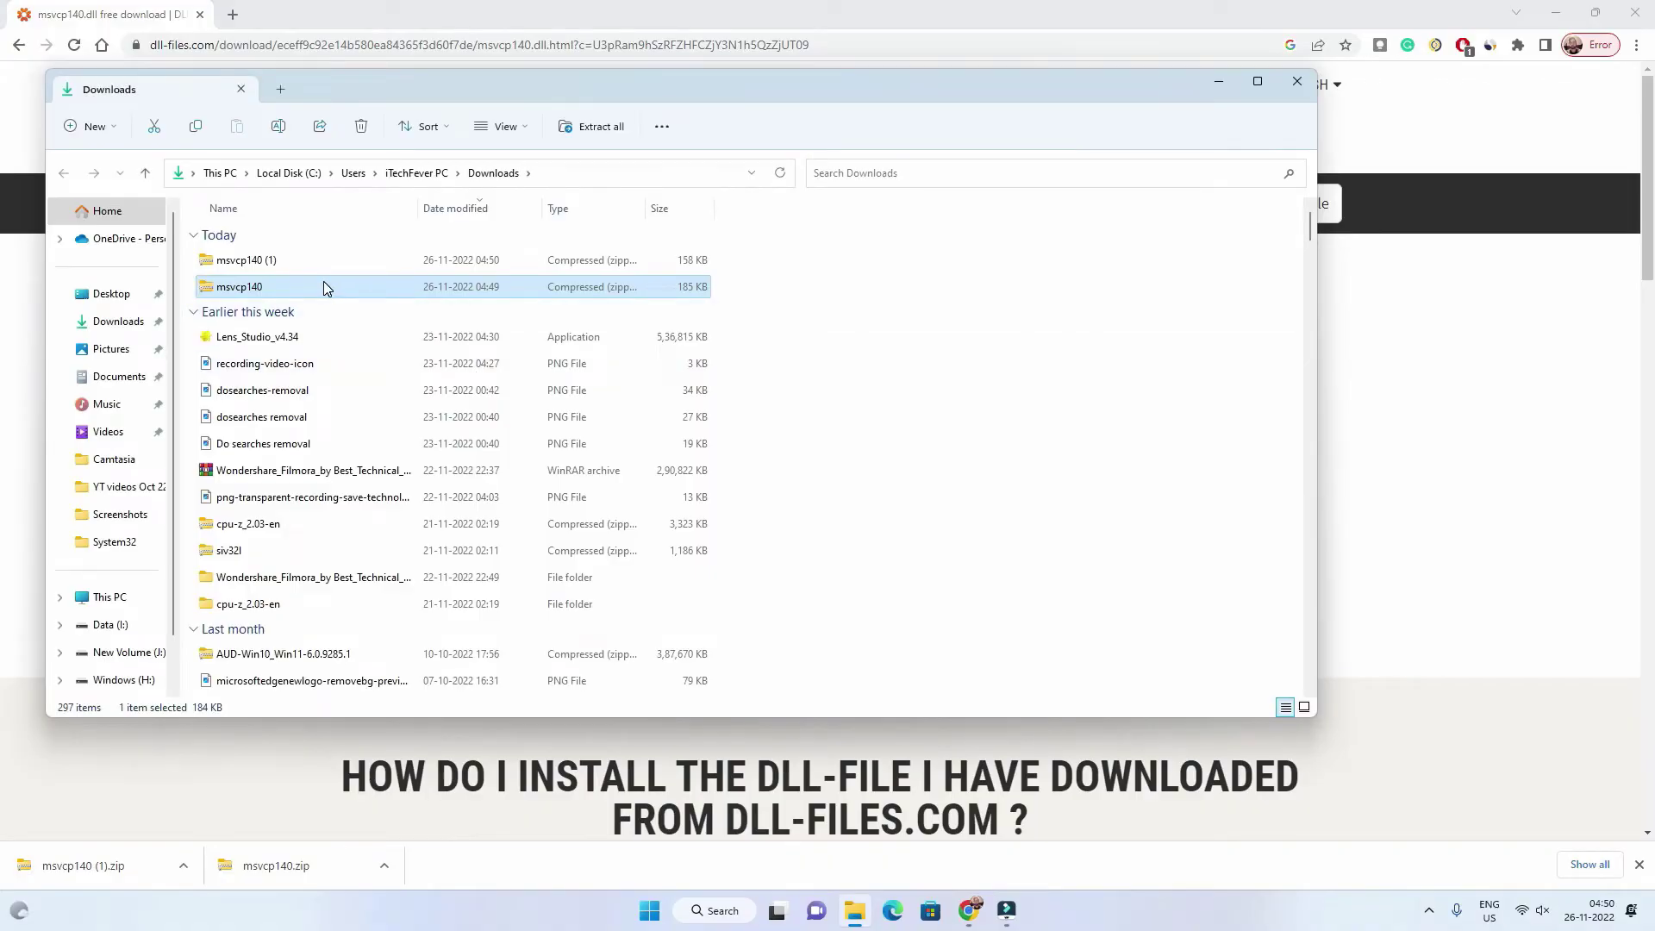
right_click(324, 284)
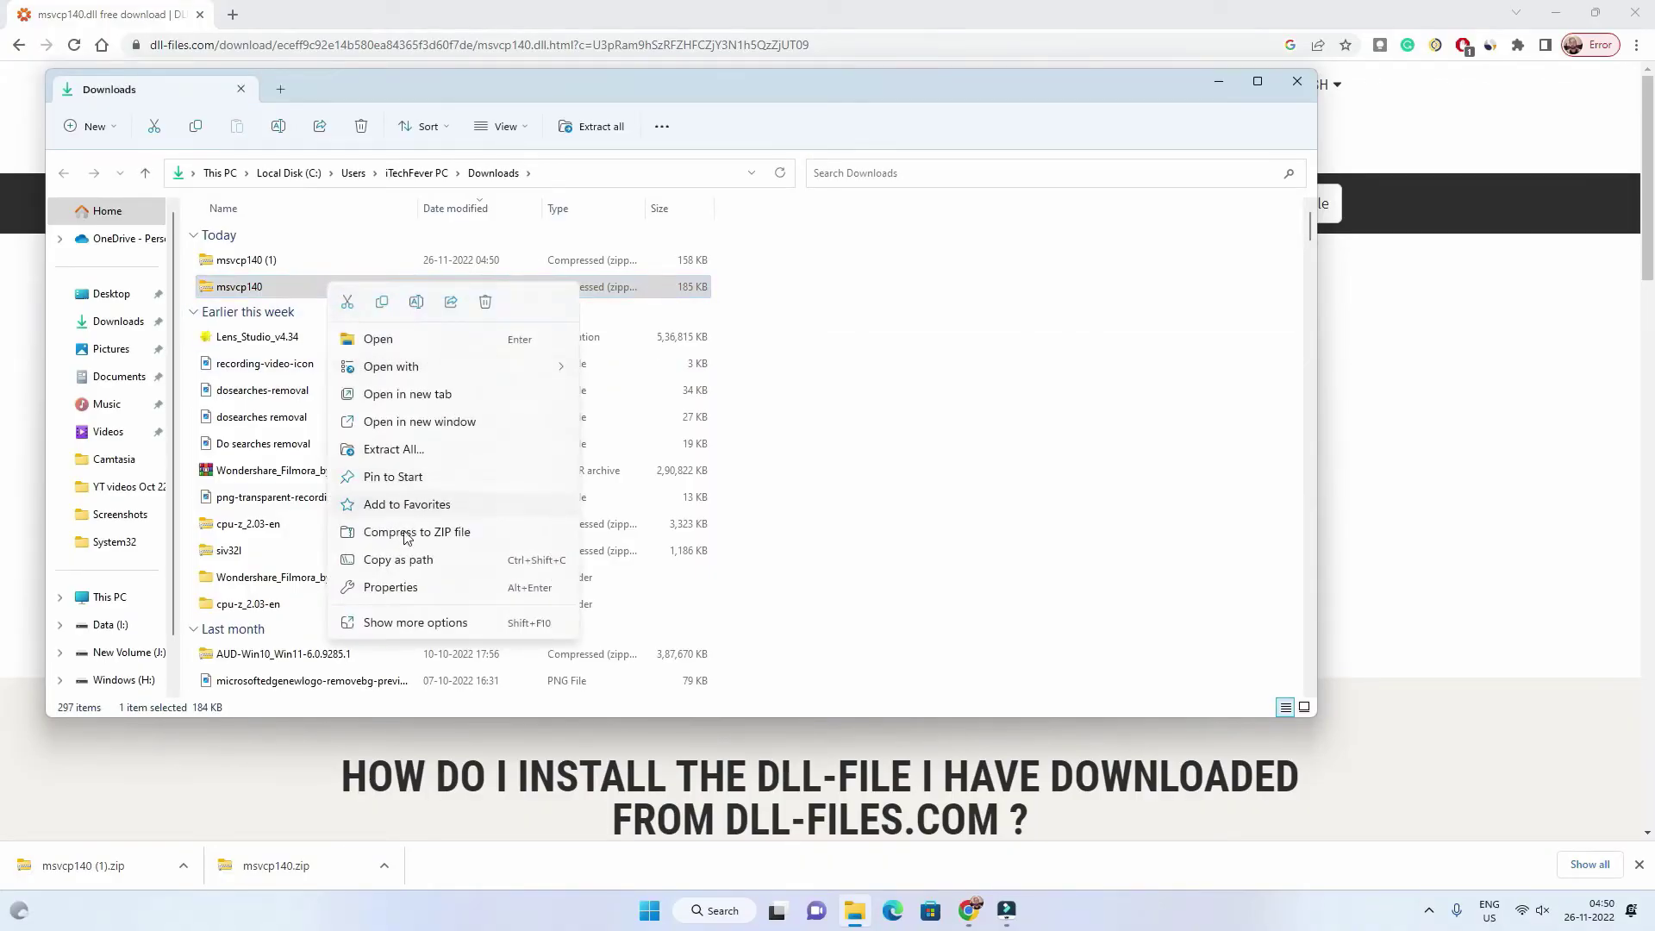
click(415, 303)
click(276, 284)
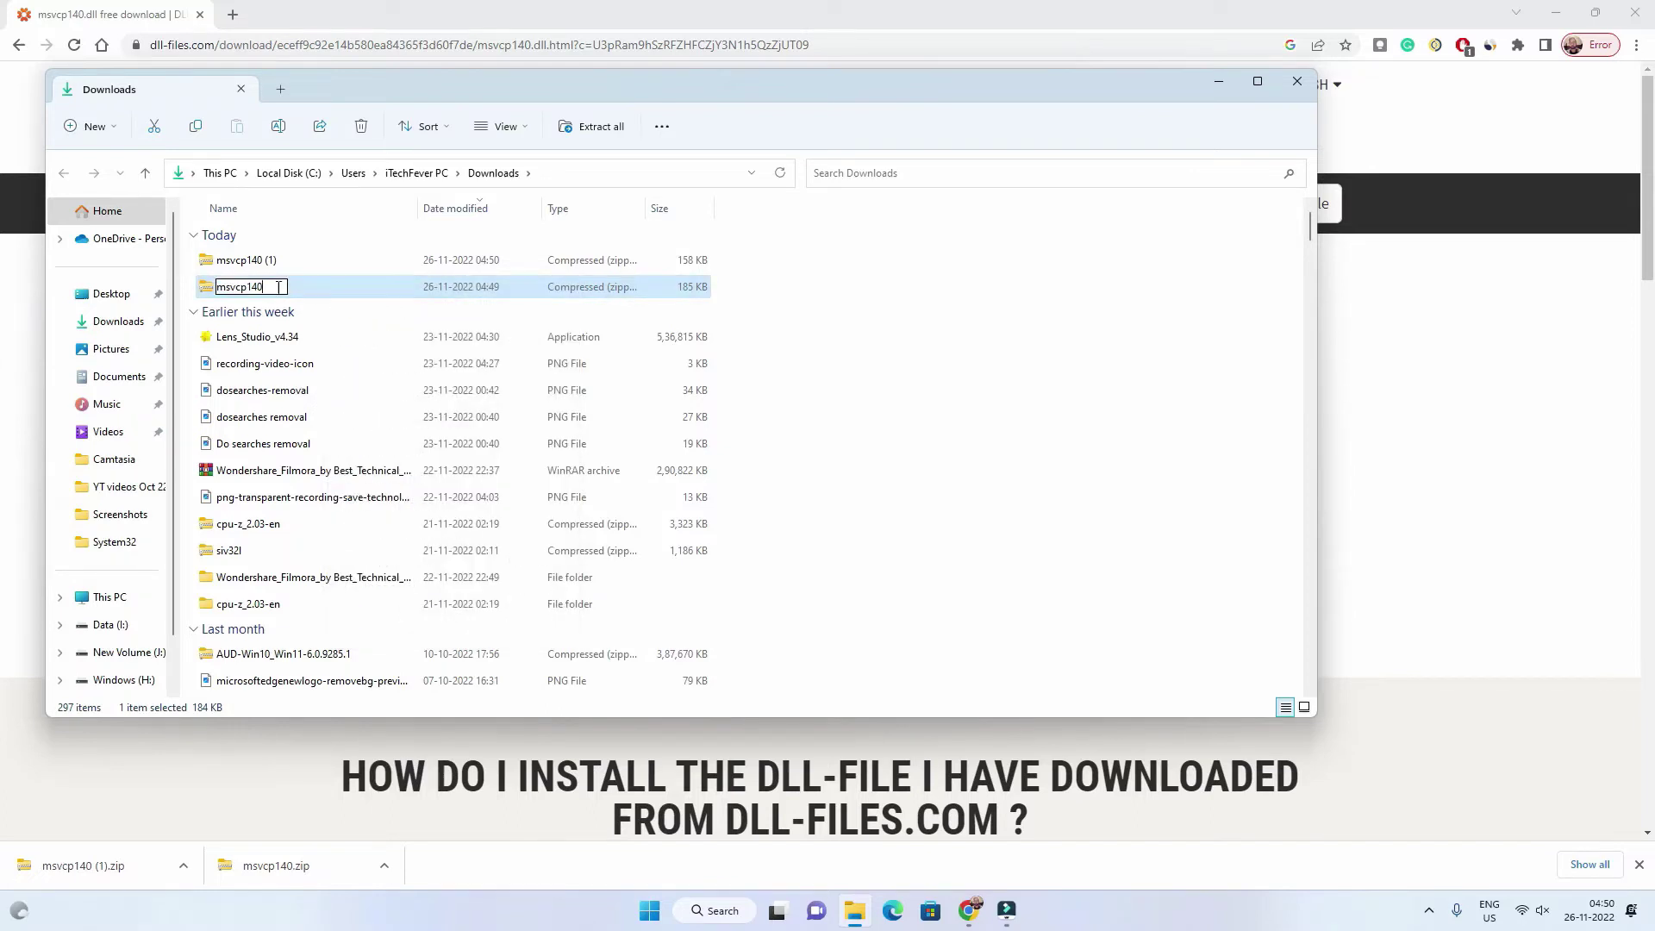
text(64)
key(Return)
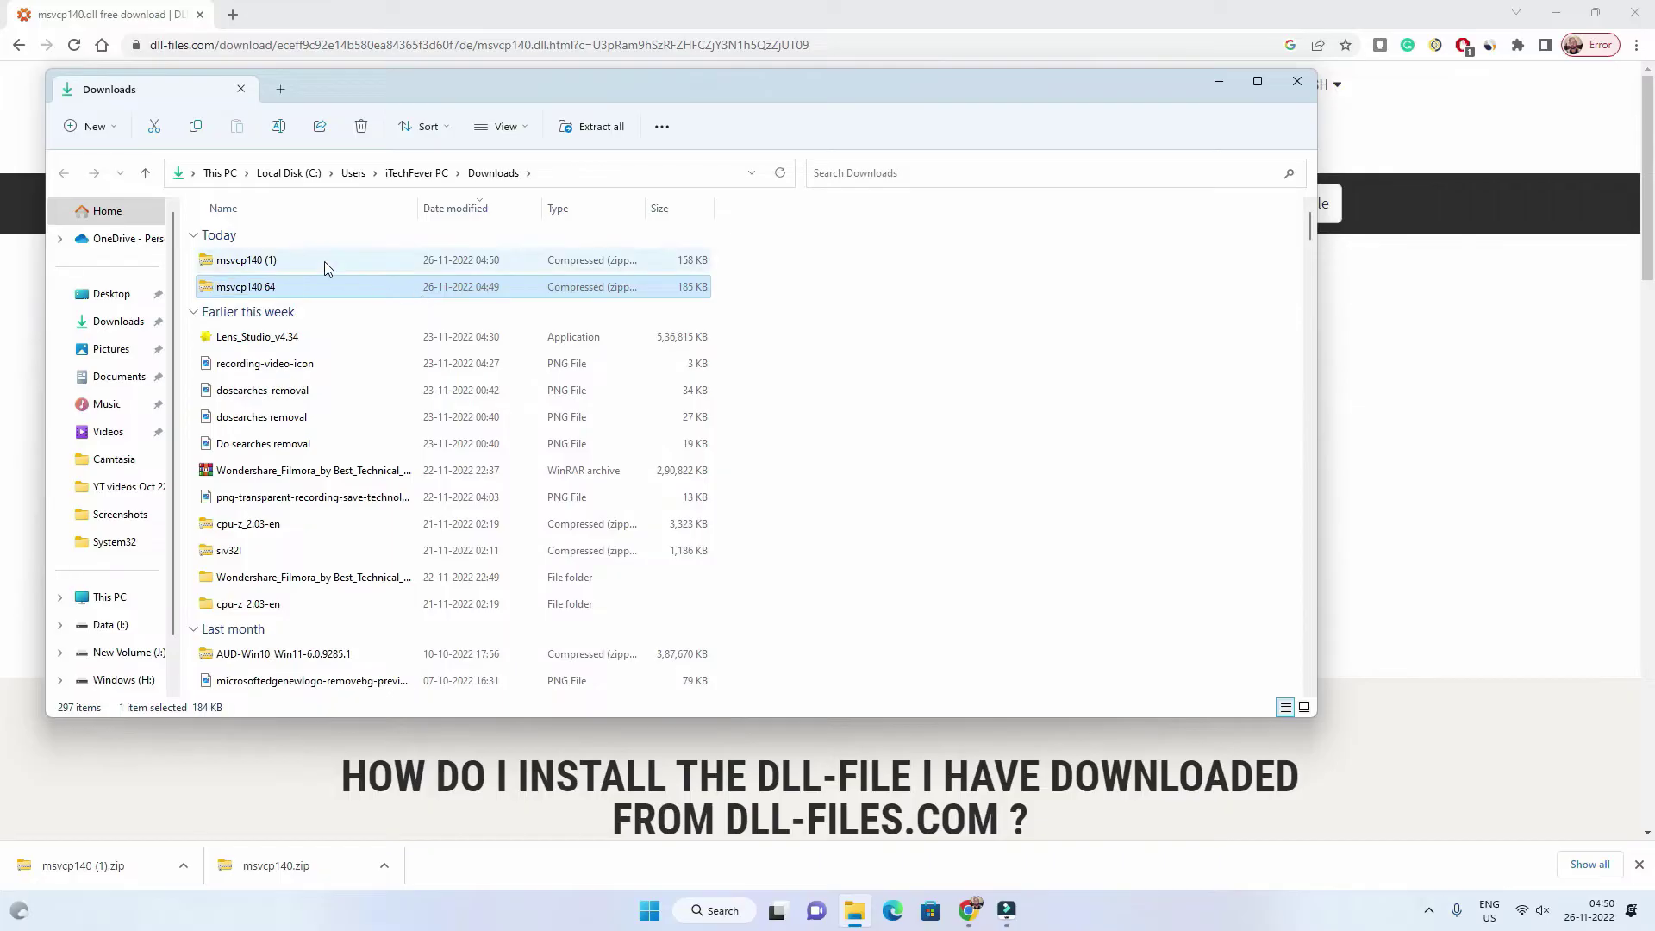
Step: Rename the 'msvcp140 (1)' archive to 'msvcp140 32'
click(324, 263)
right_click(325, 267)
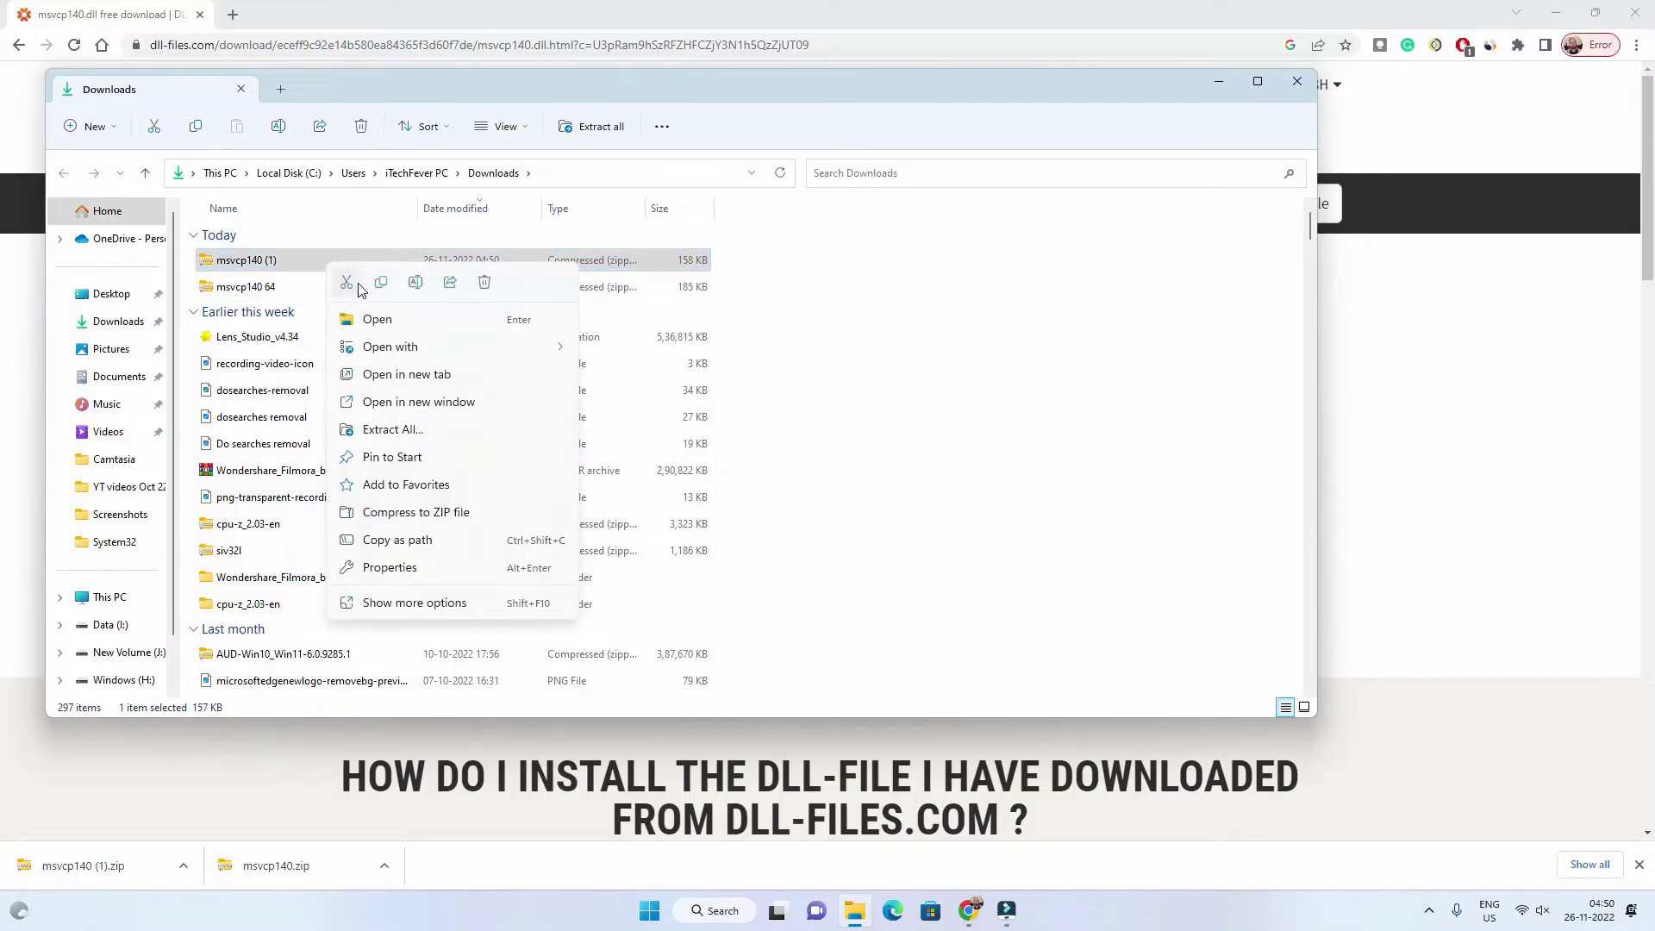
click(414, 293)
click(294, 261)
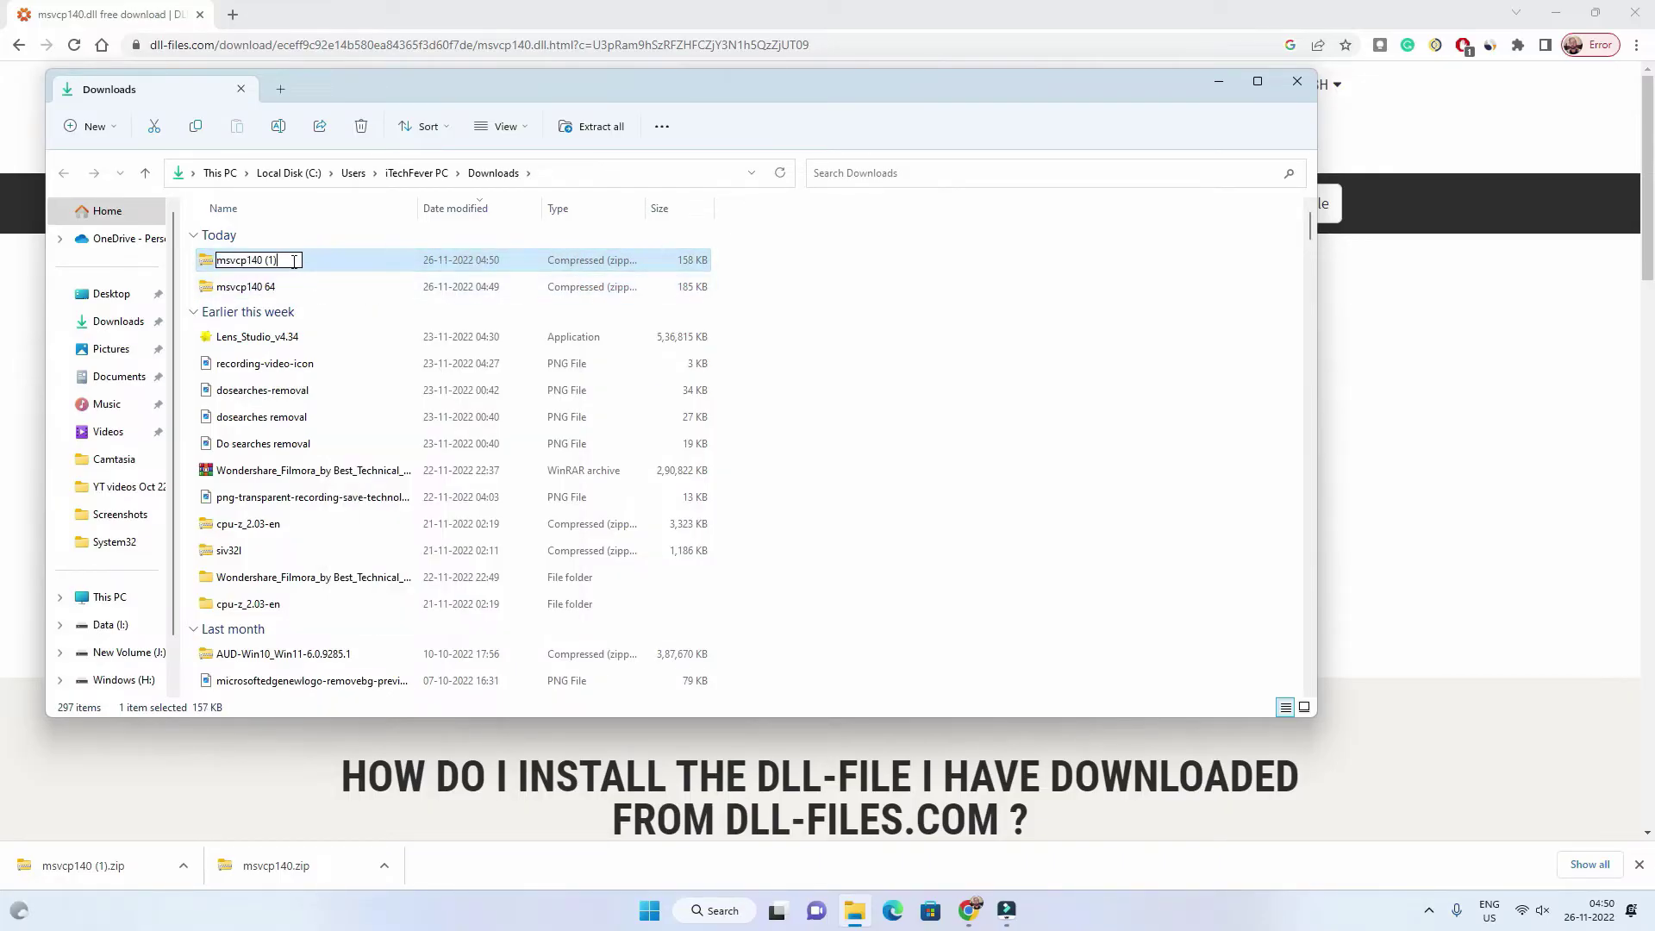
key(BackSpace)
key(BackSpace)
key(BackSpace)
key(BackSpace)
text(32)
key(Return)
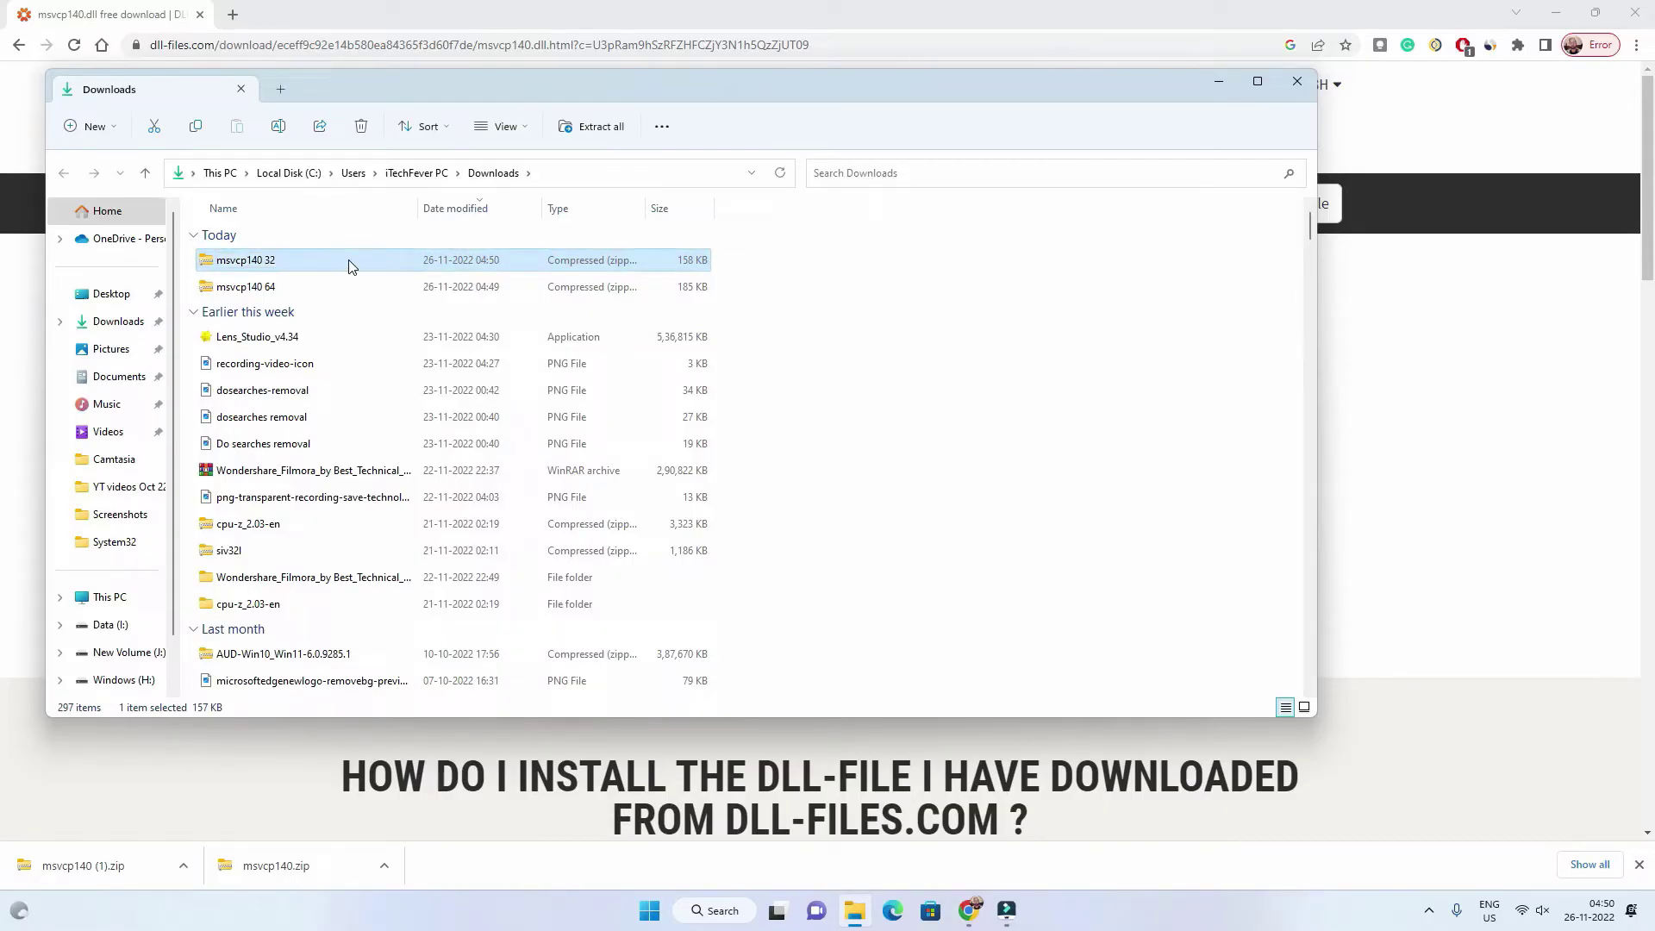
Step: Select both msvcp140 32 and msvcp140 64 zips and copy them
right_click(284, 288)
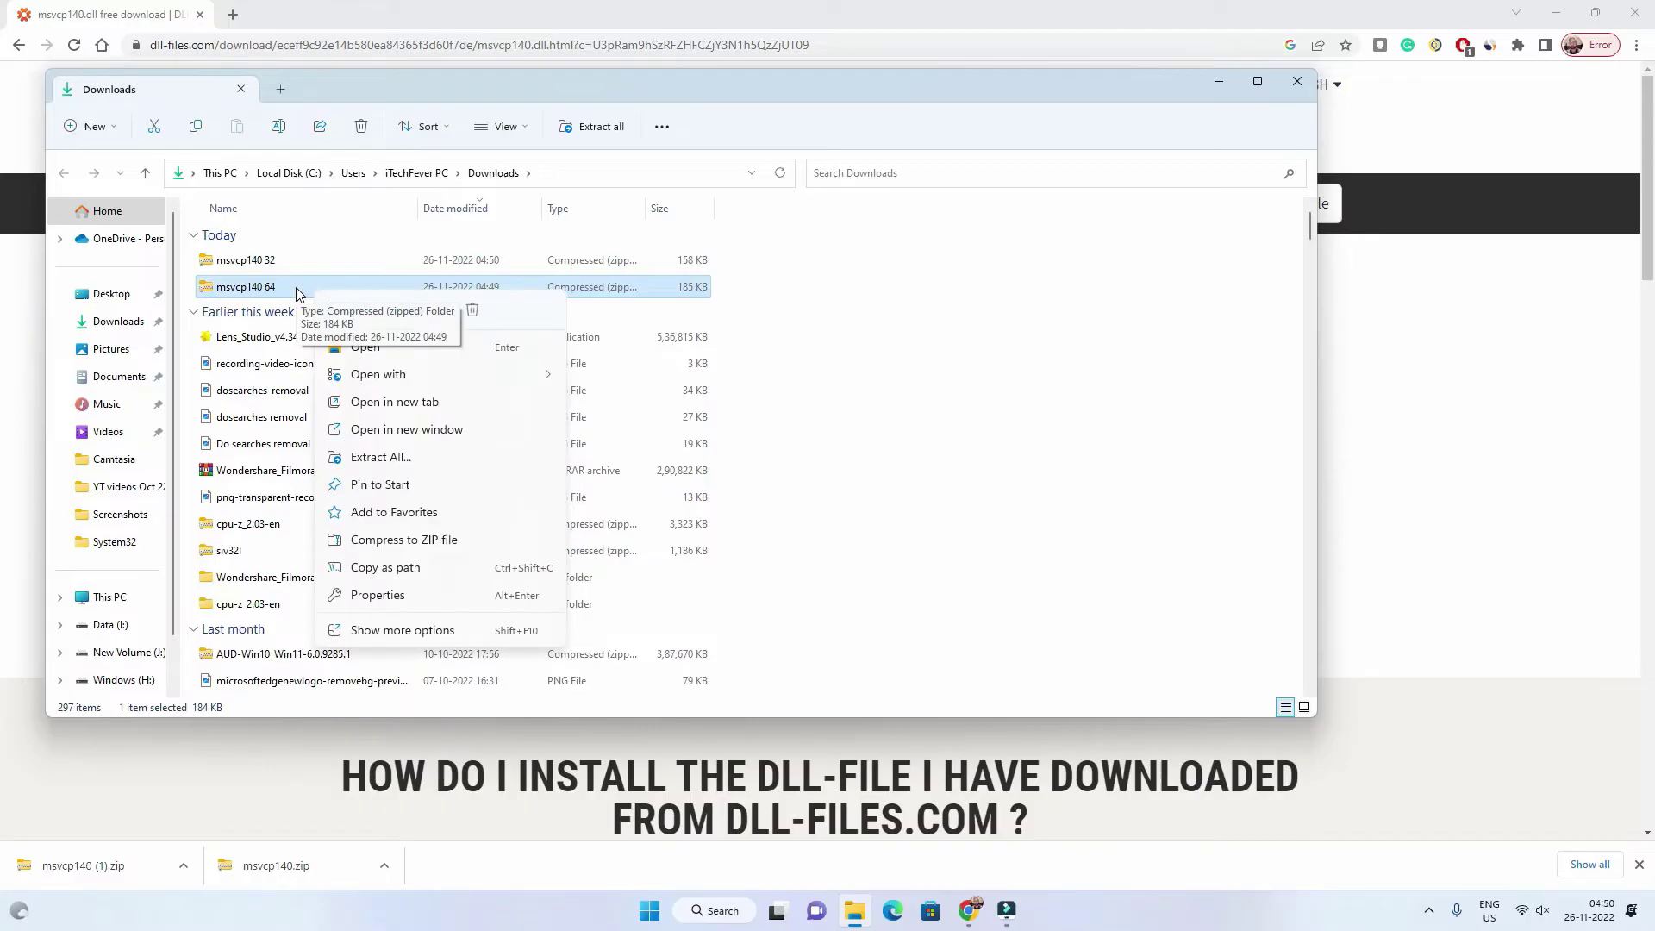
ctrl+click(278, 266)
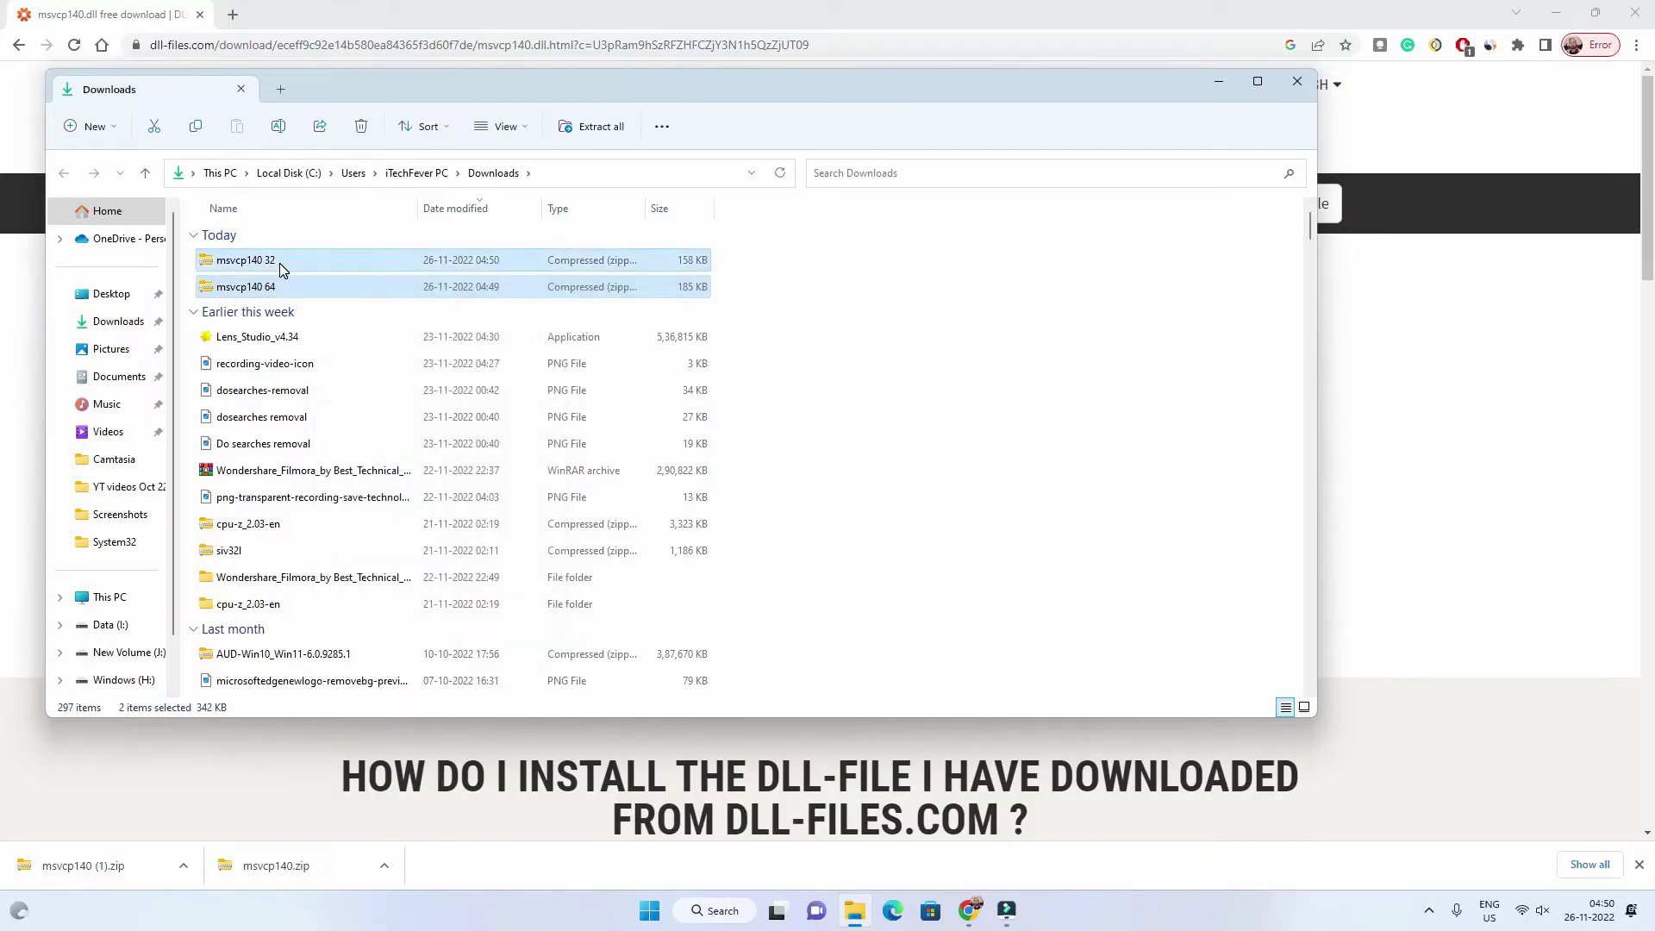
right_click(293, 267)
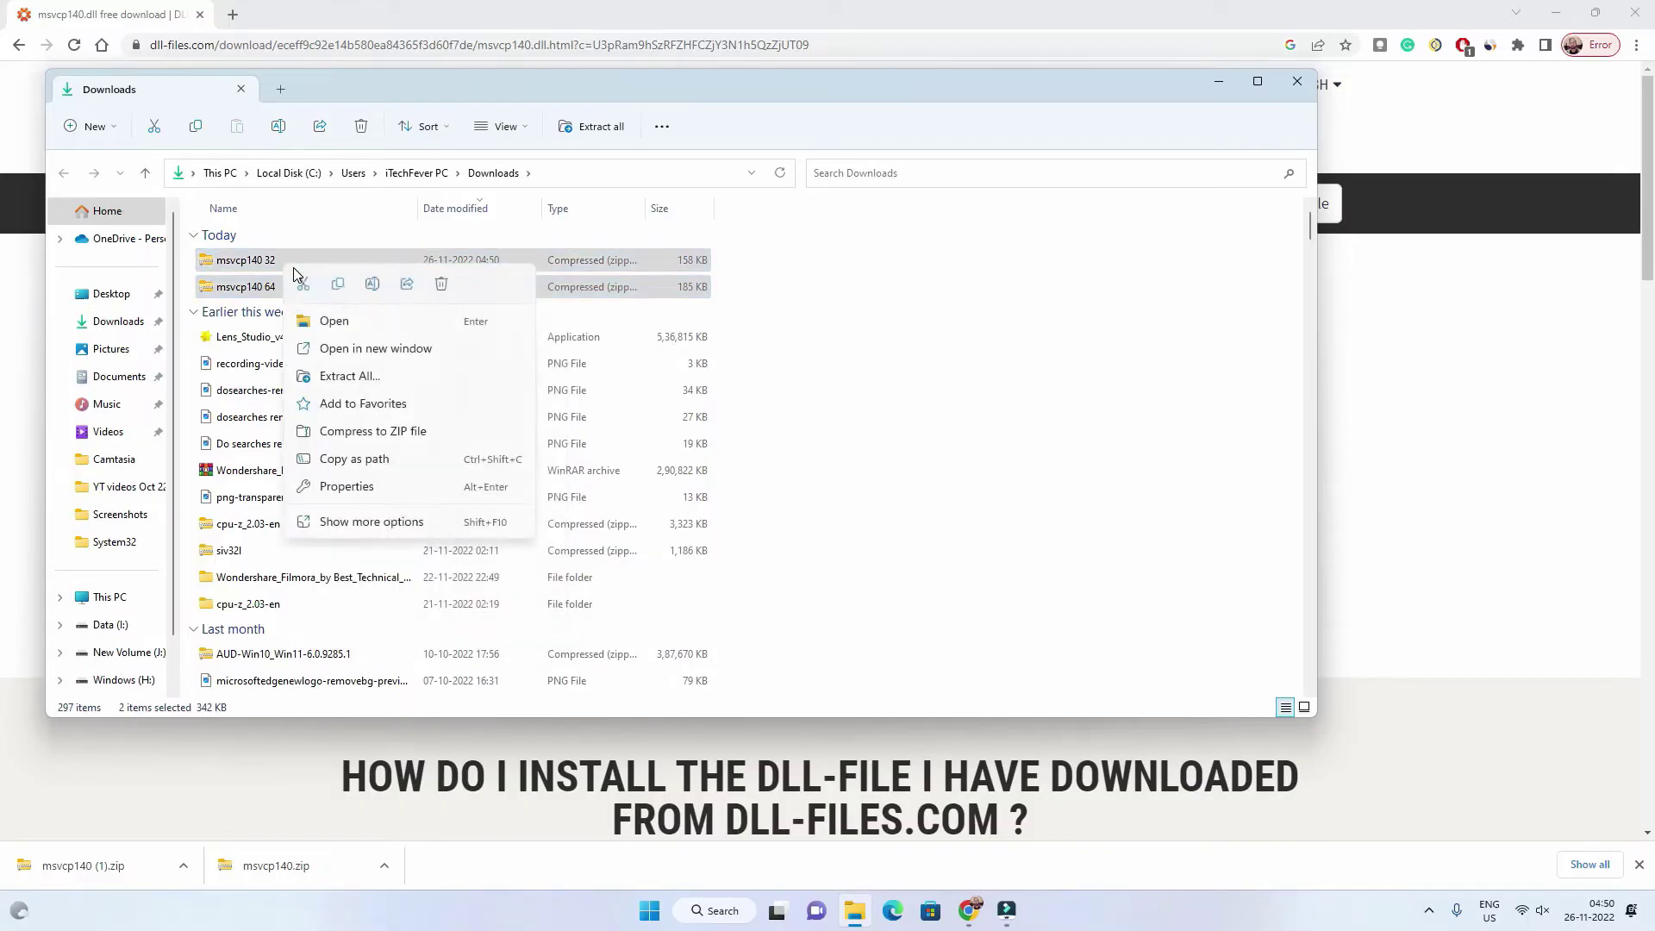
click(349, 285)
Step: Show the desktop and paste the two msvcp140 zips onto it
key(super+d)
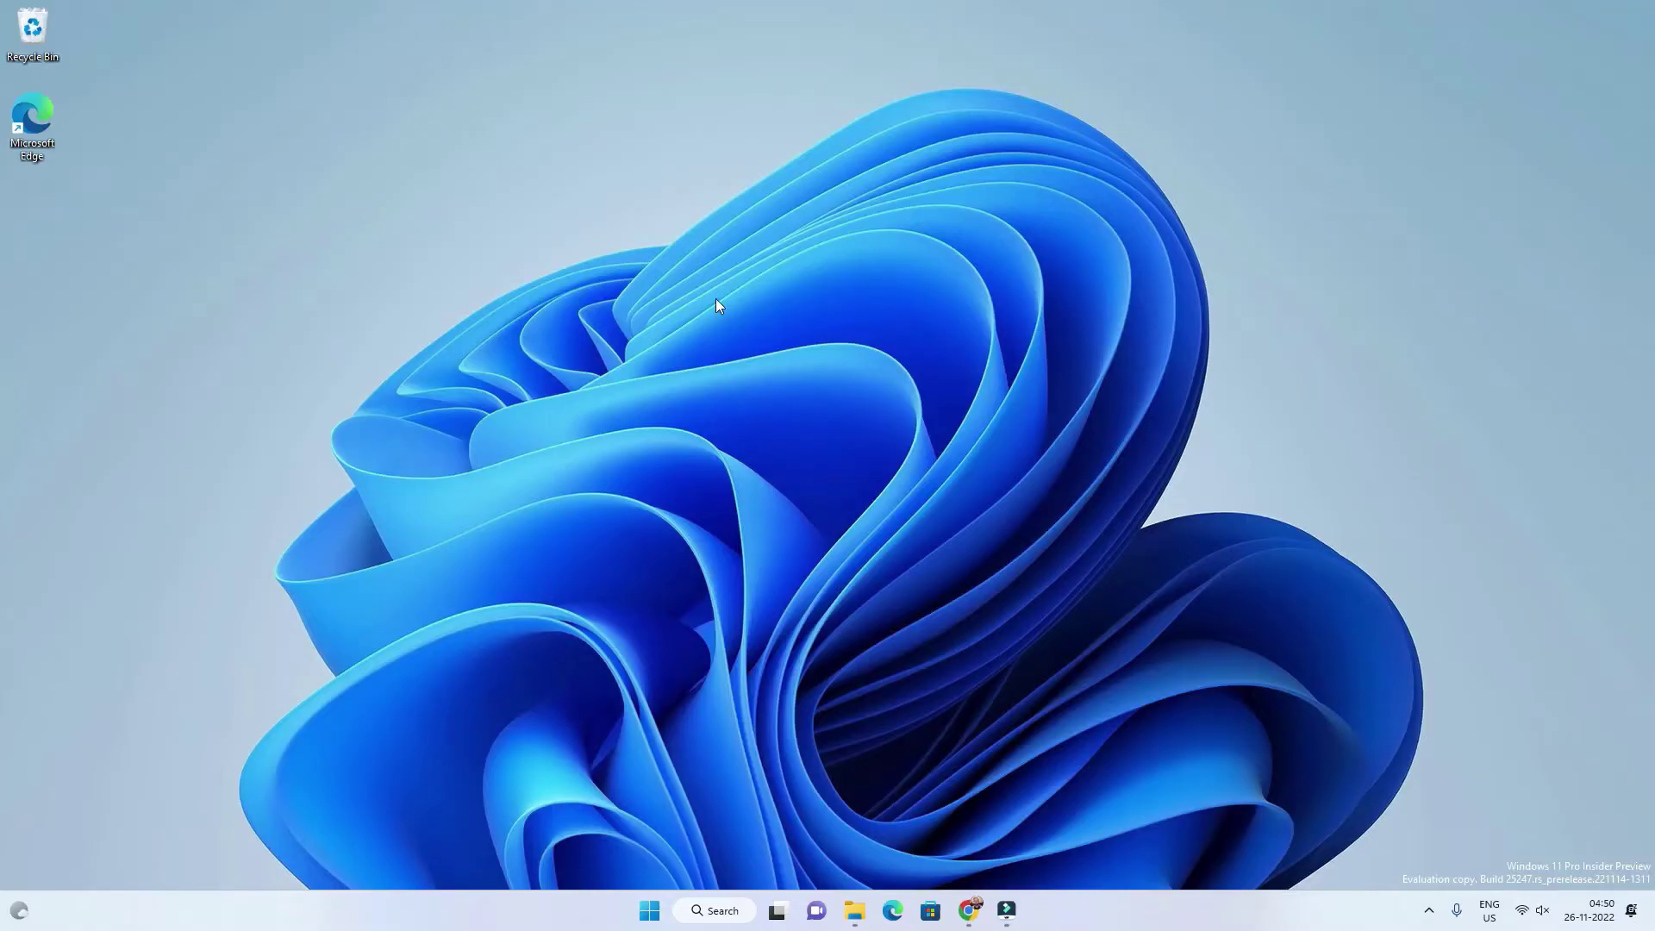
right_click(716, 298)
click(746, 321)
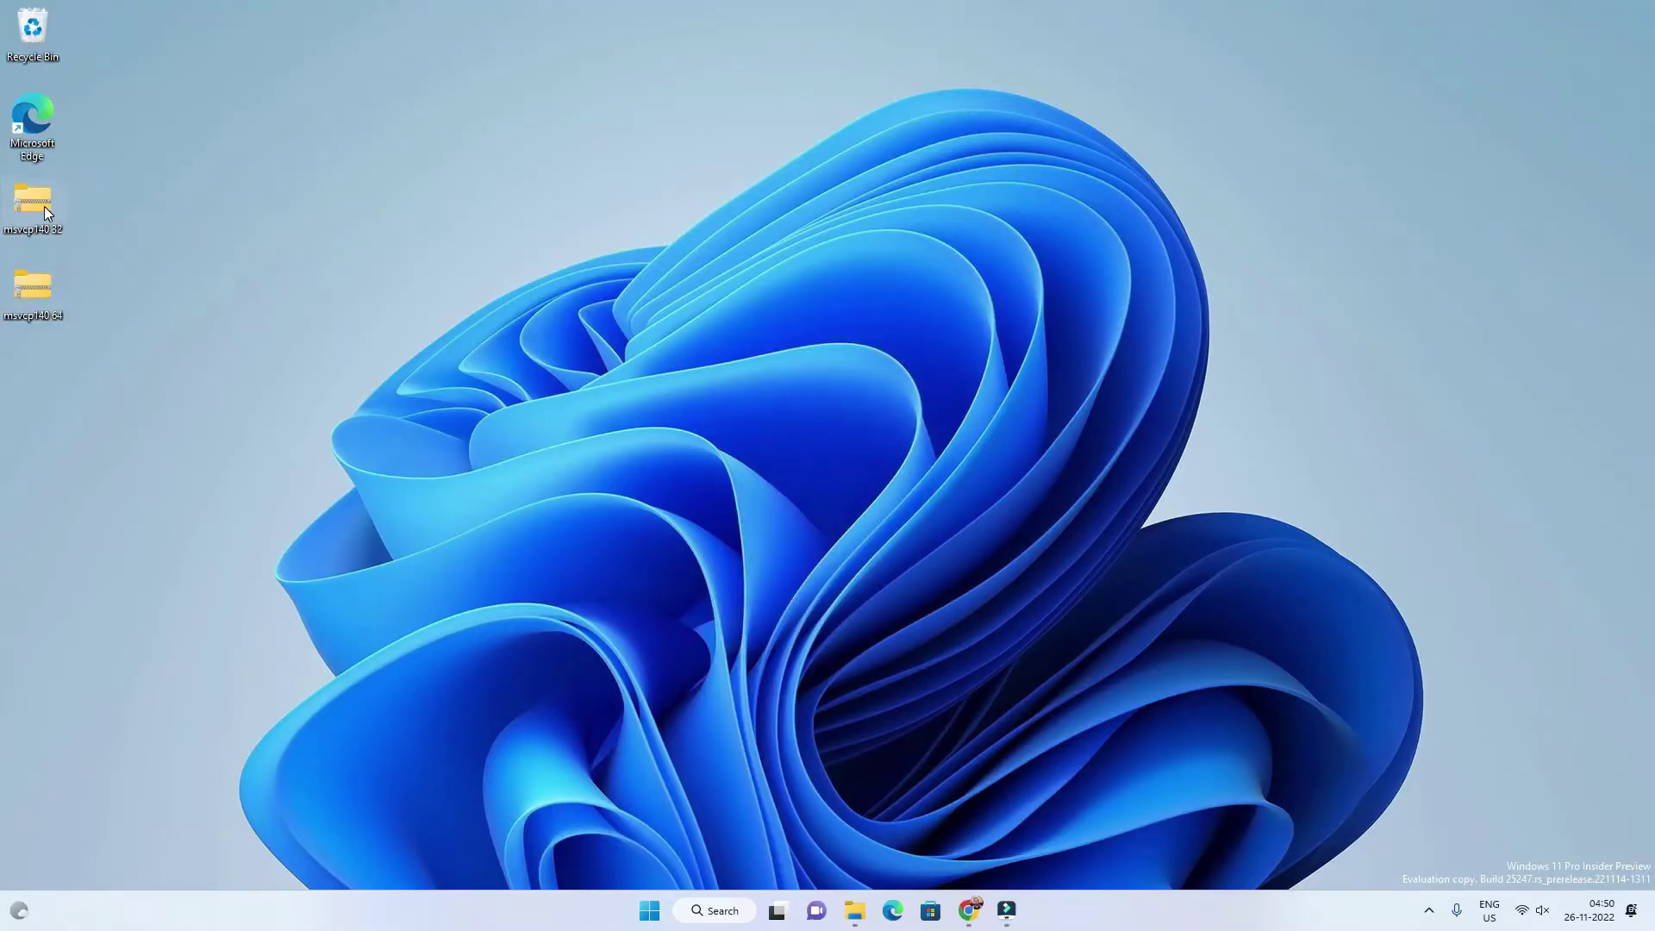
Step: Extract the msvcp140 32 and msvcp140 64 zips into folders, then recycle both zips
right_click(44, 205)
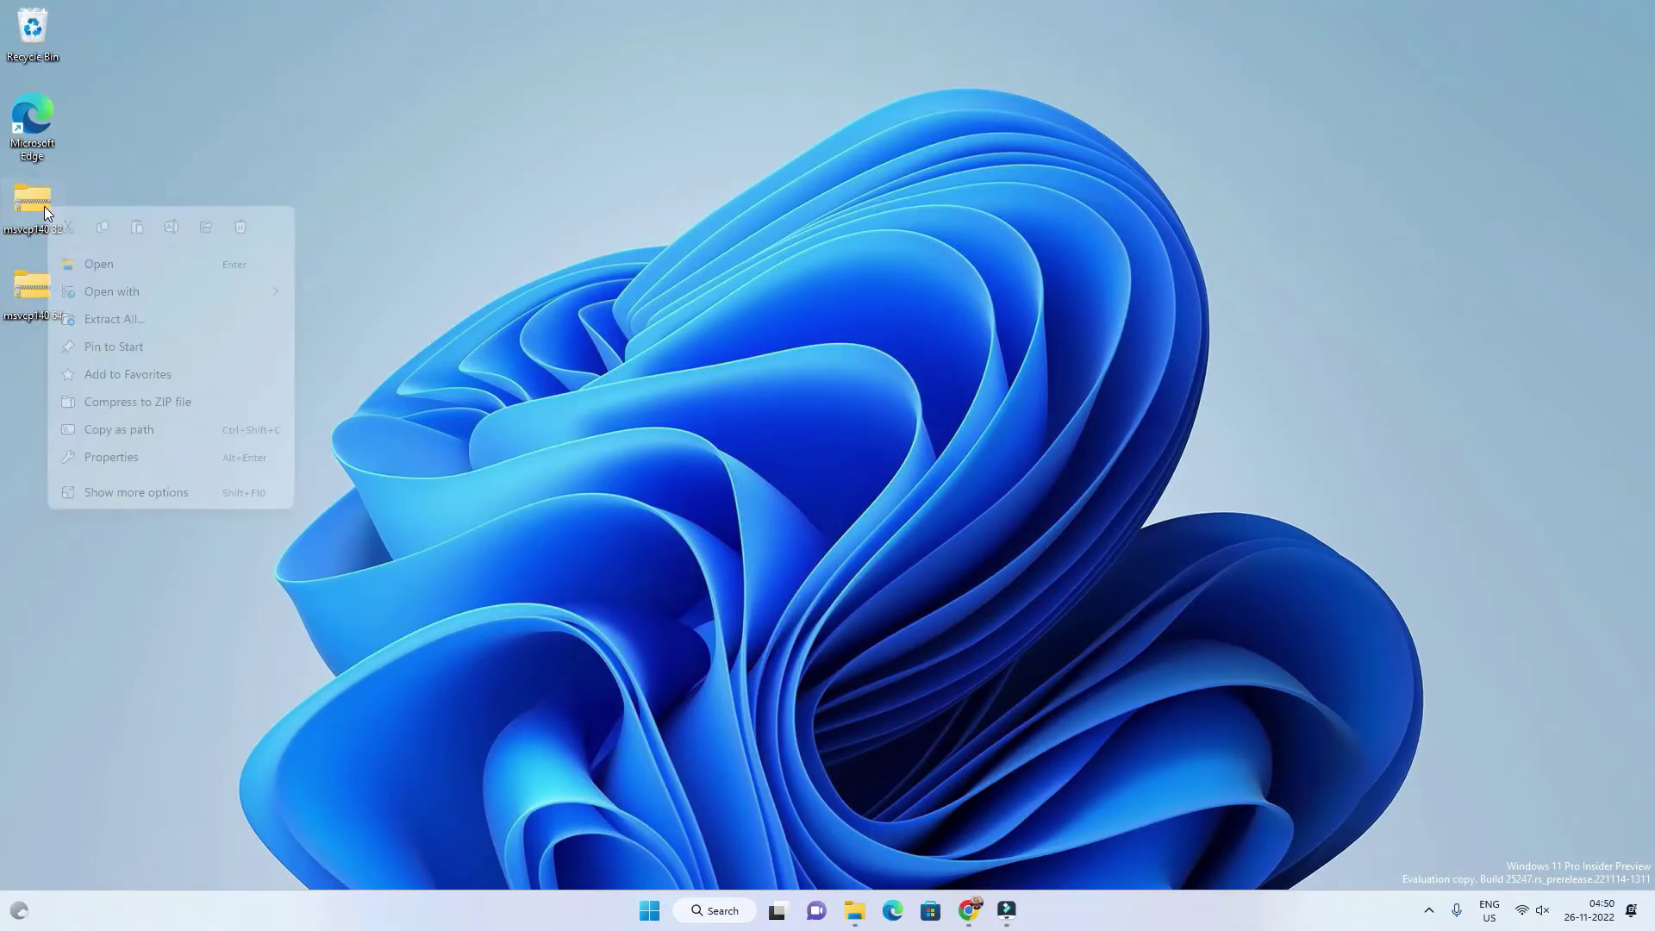
click(135, 324)
click(970, 609)
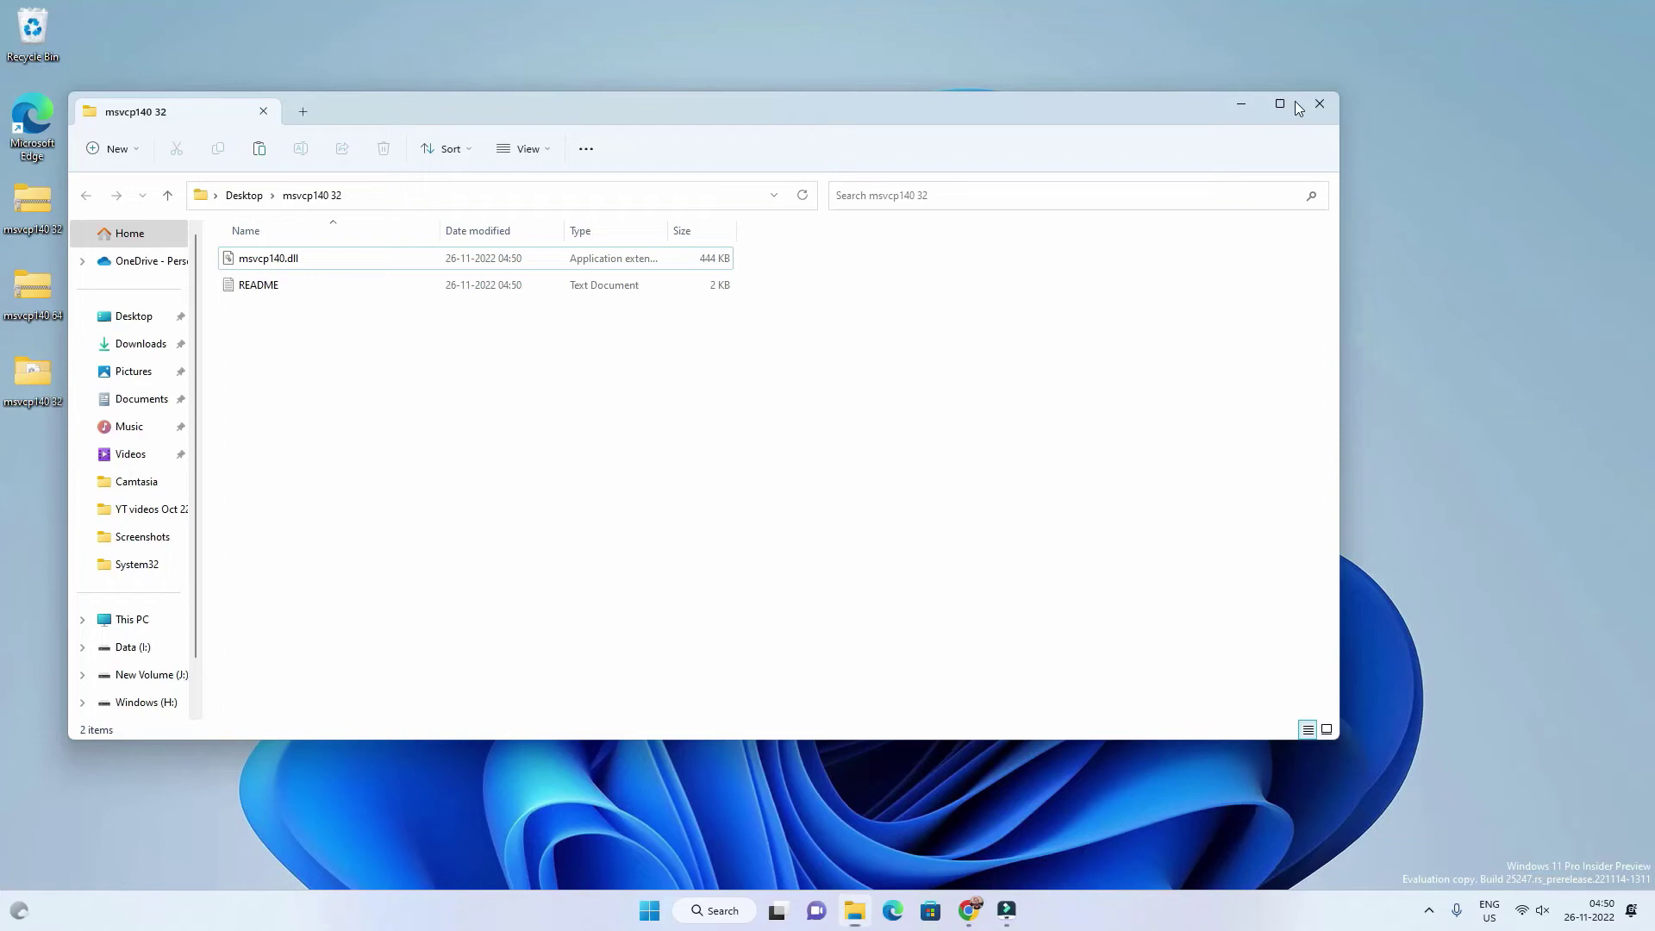
click(1317, 105)
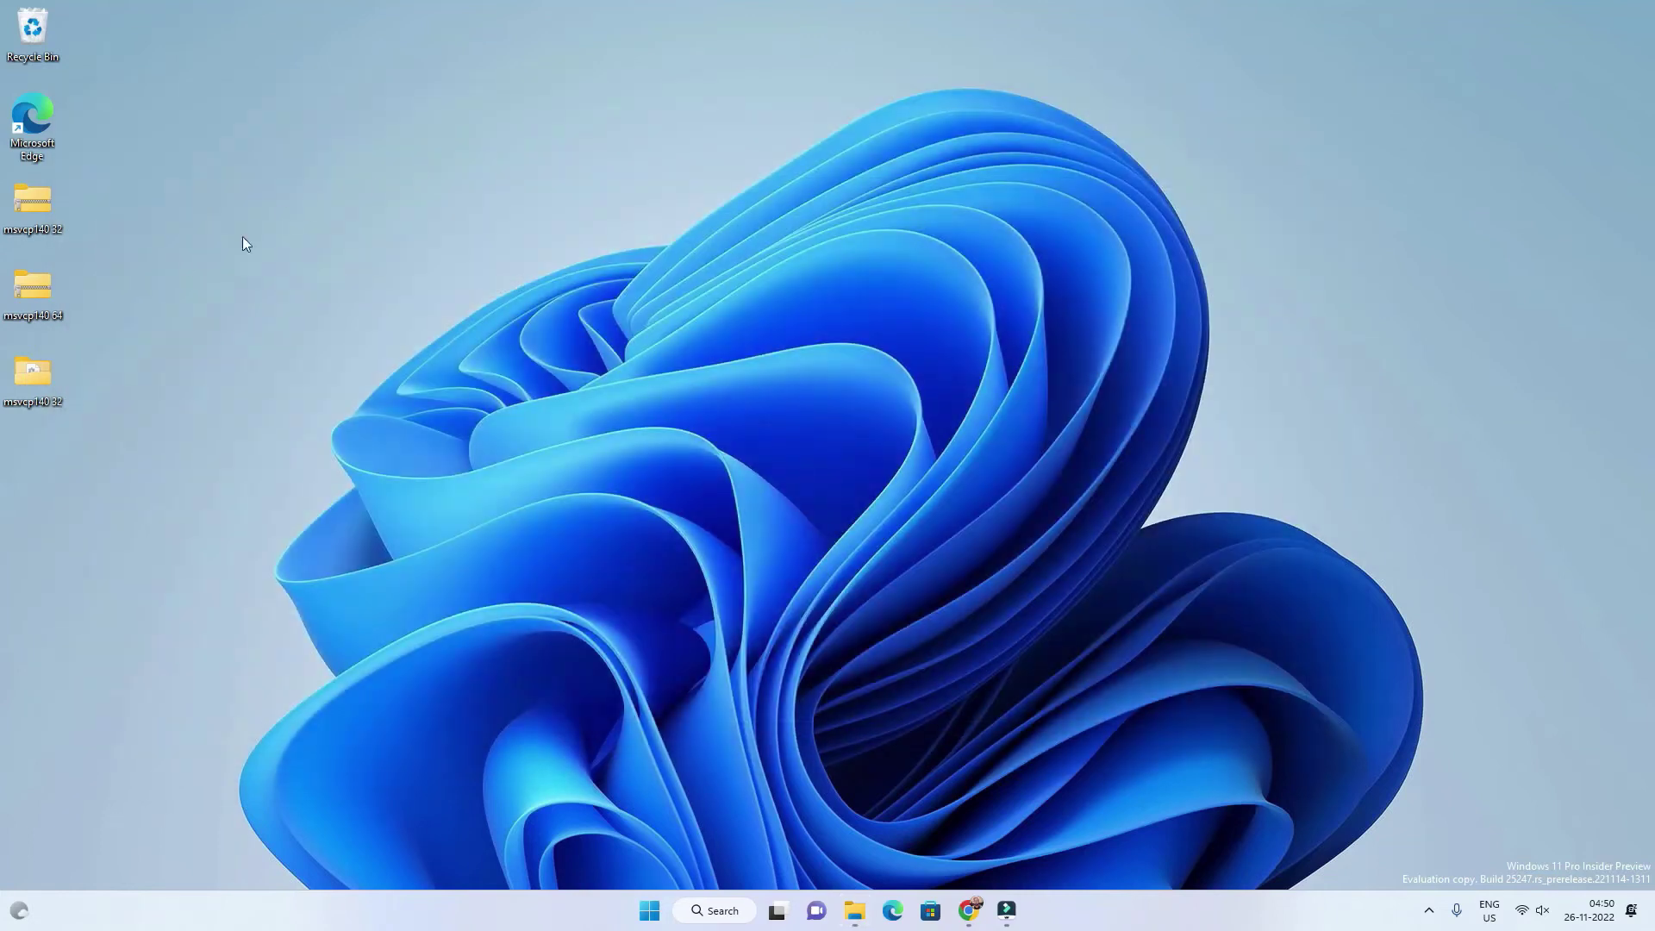
right_click(27, 283)
click(122, 396)
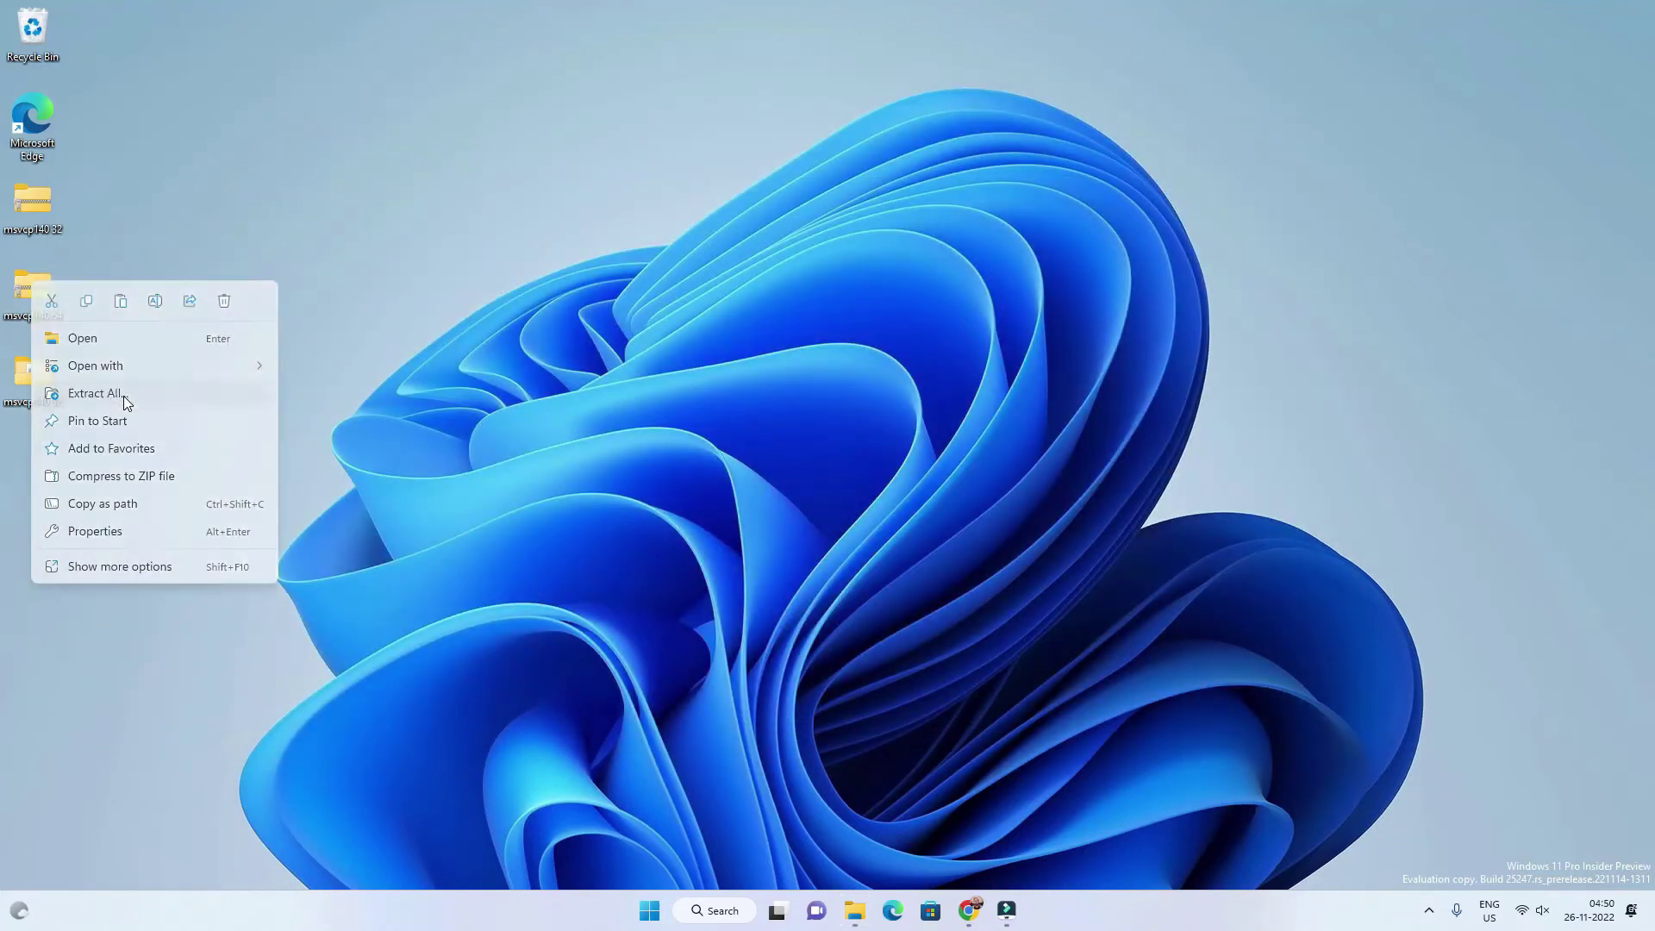
click(970, 620)
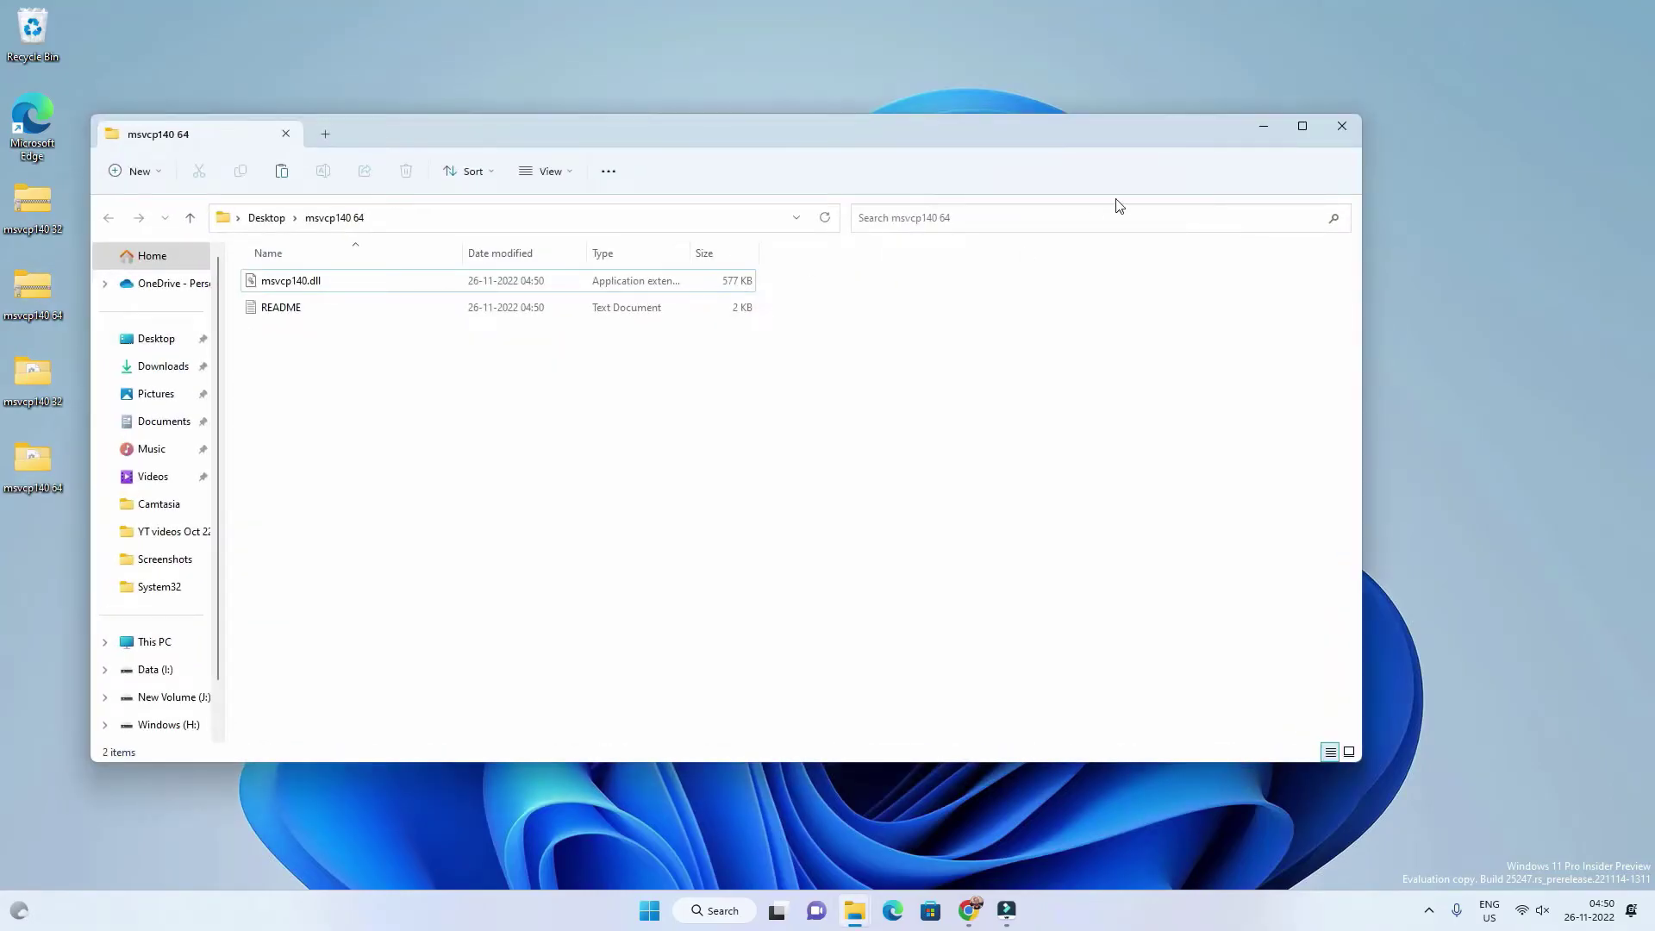
click(1343, 126)
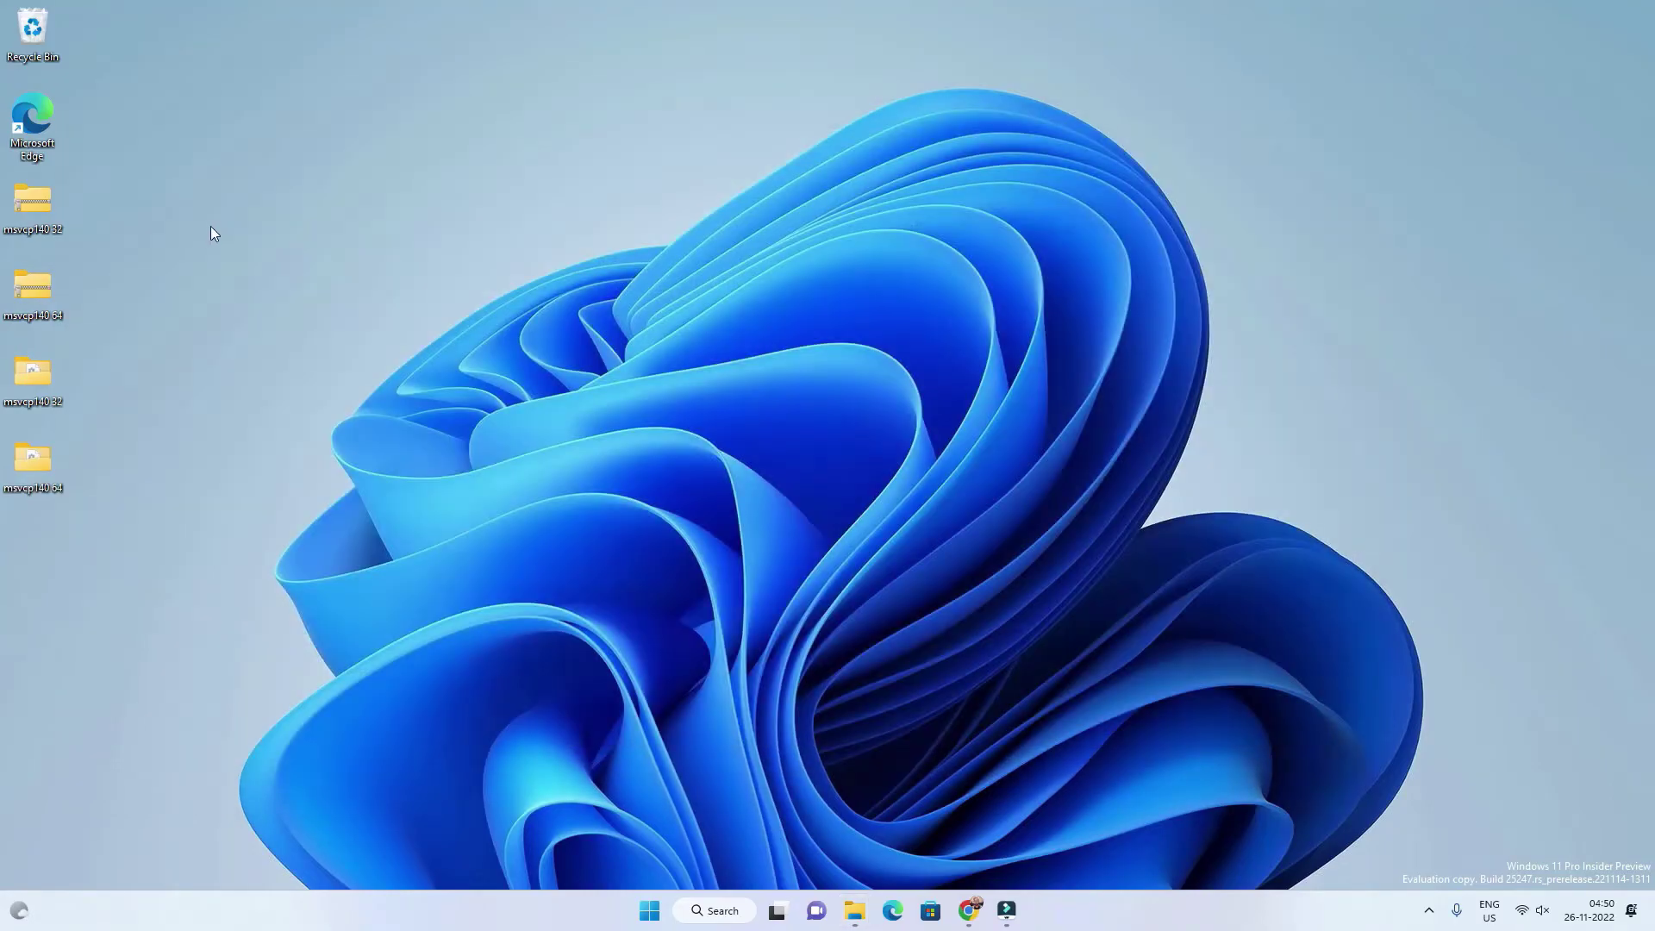
drag(88, 307, 1380, 350)
click(1195, 407)
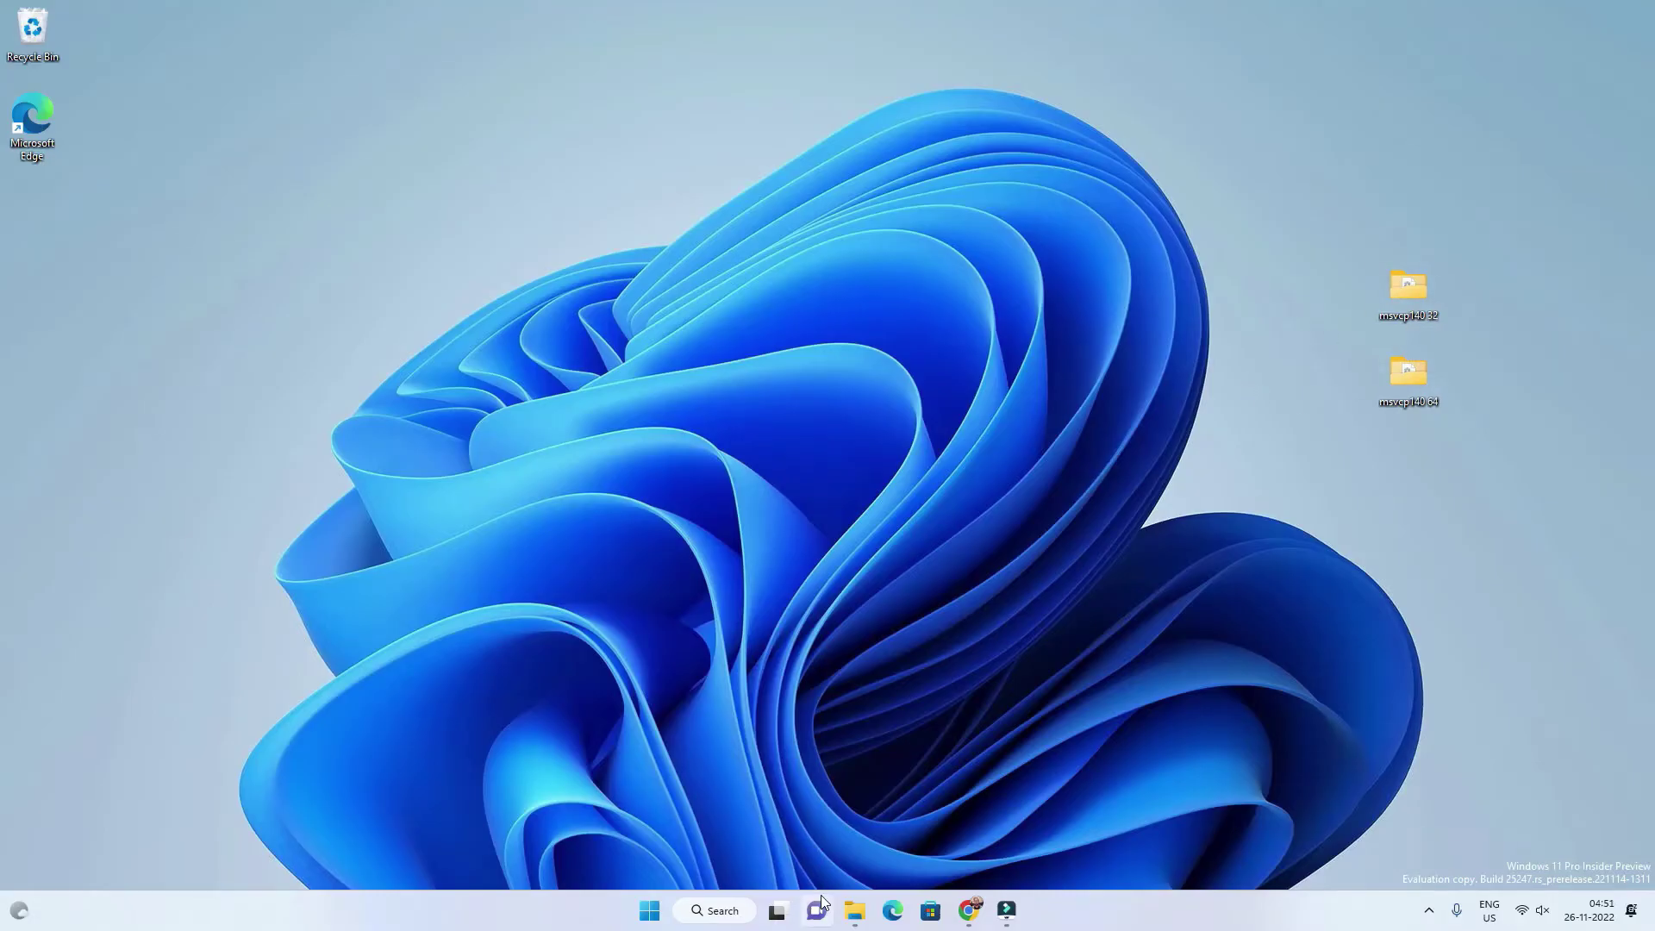
Step: Browse File Explorer through This PC > Local Disk (C:) > Windows > System32
click(854, 911)
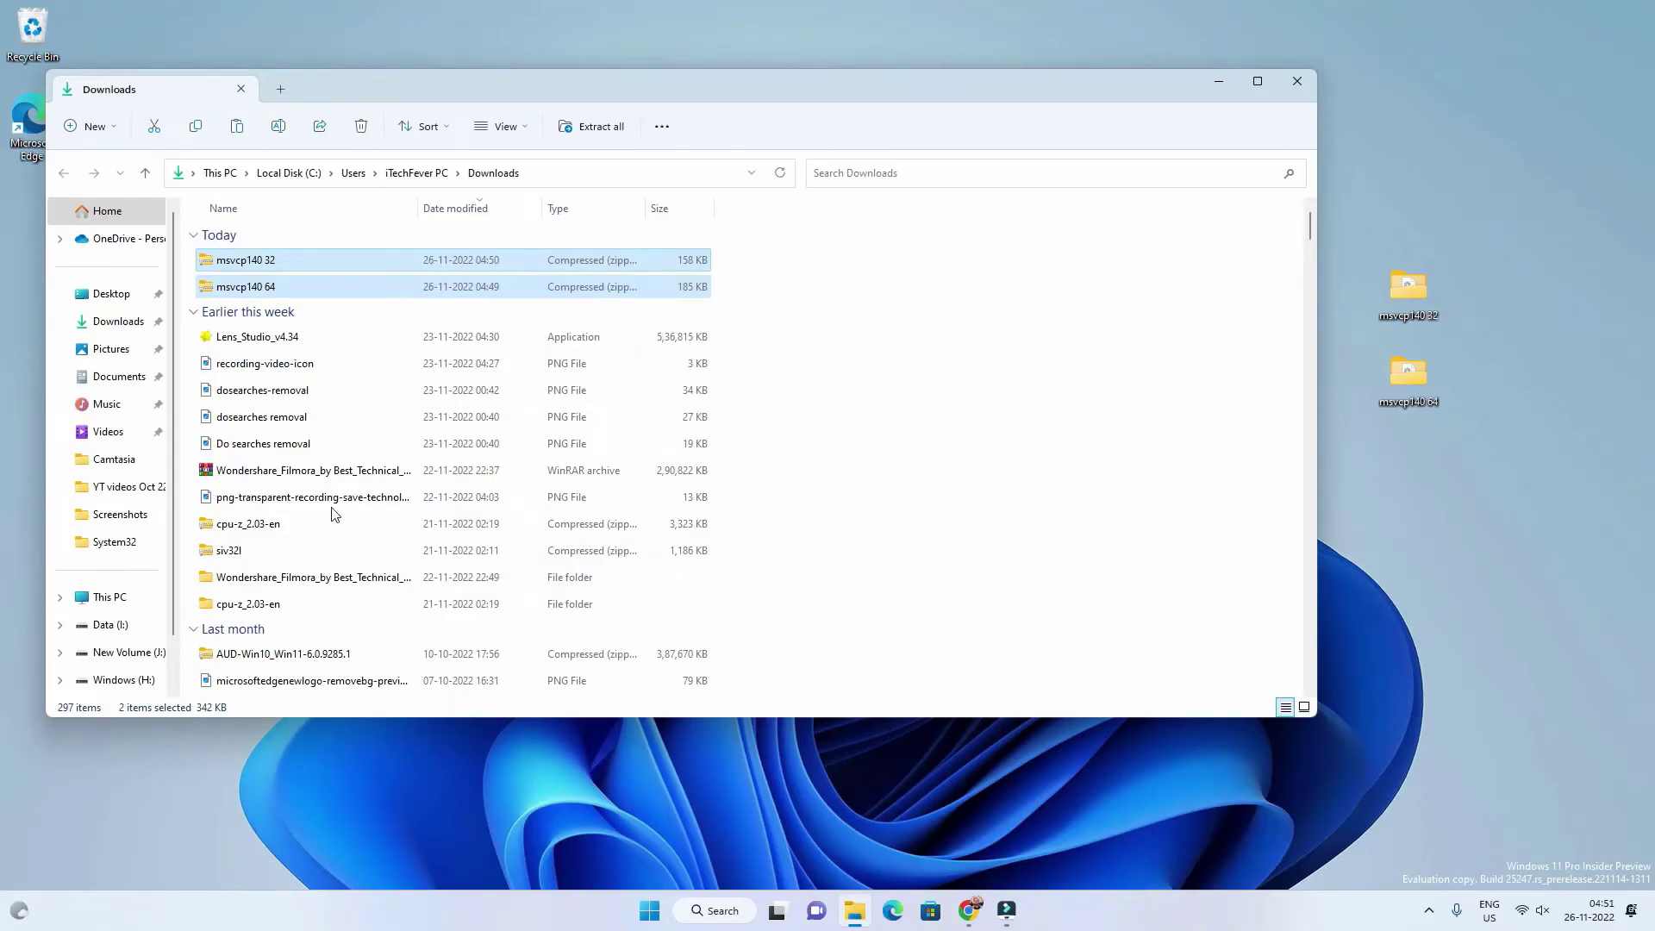
click(110, 596)
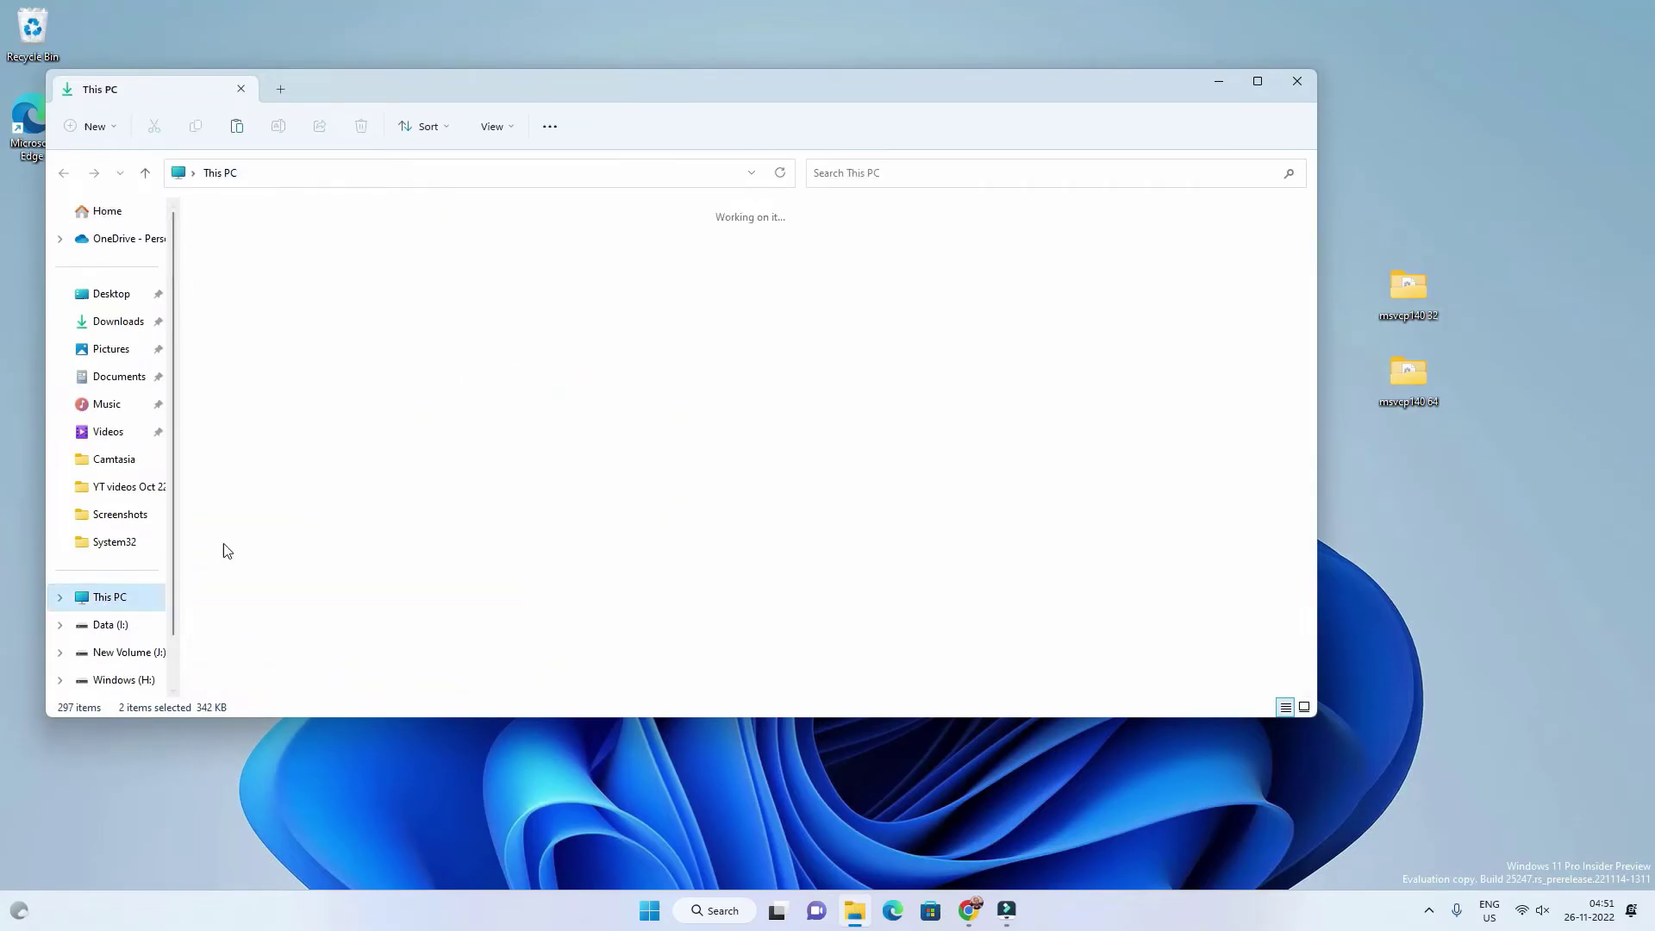
double_click(345, 244)
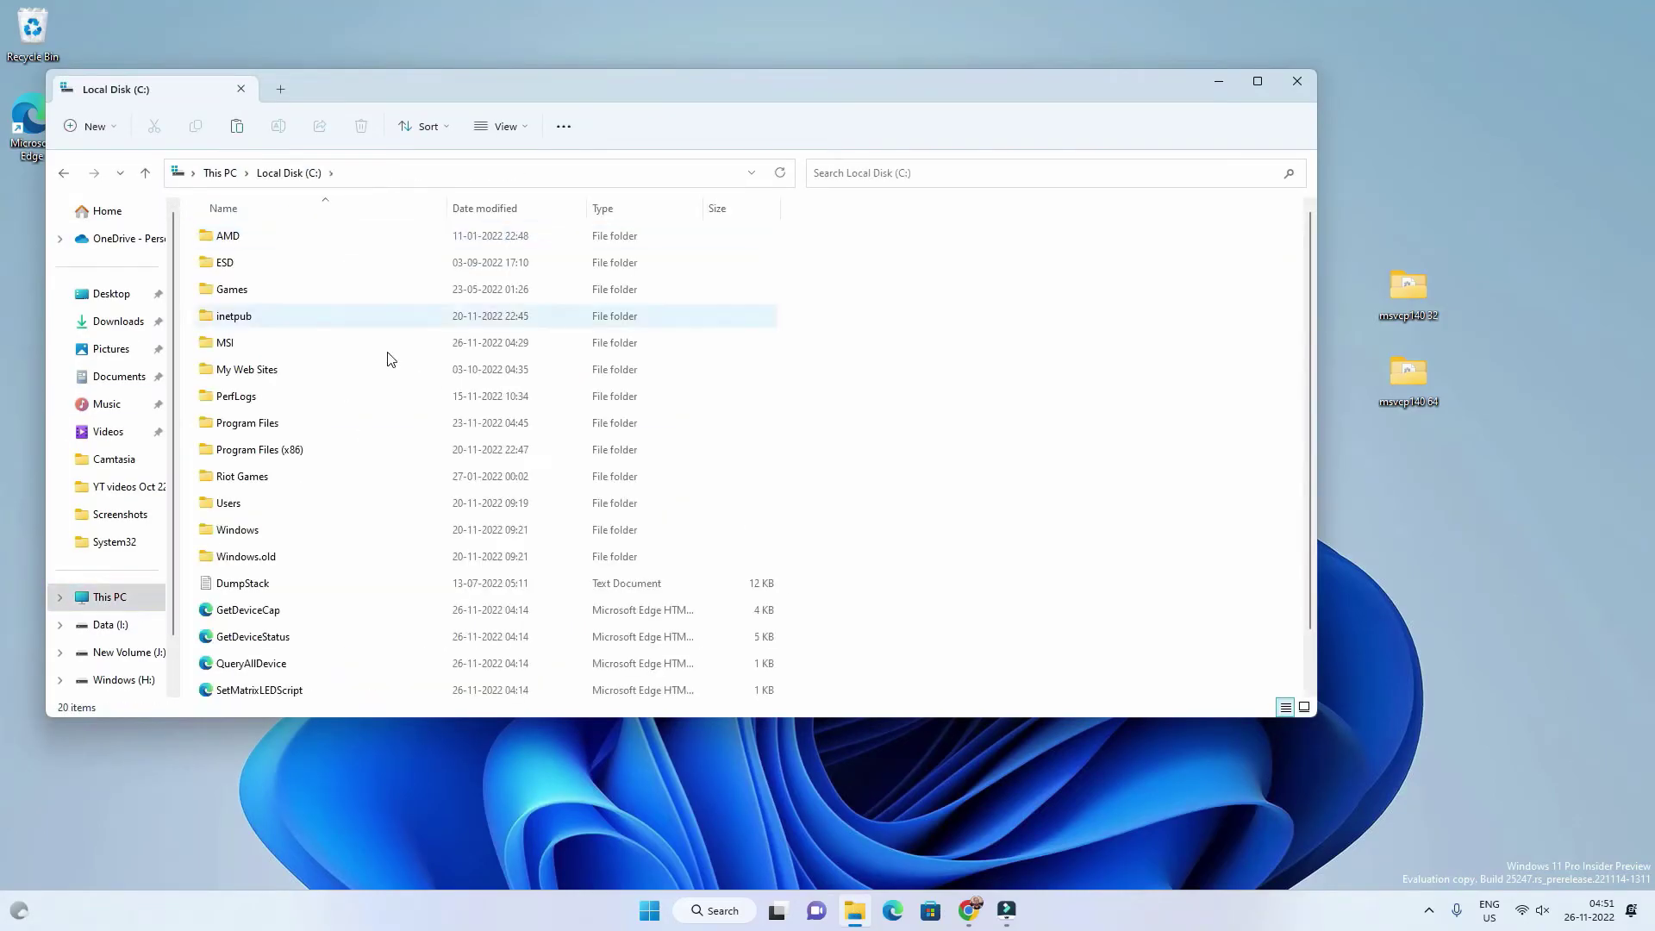
double_click(293, 536)
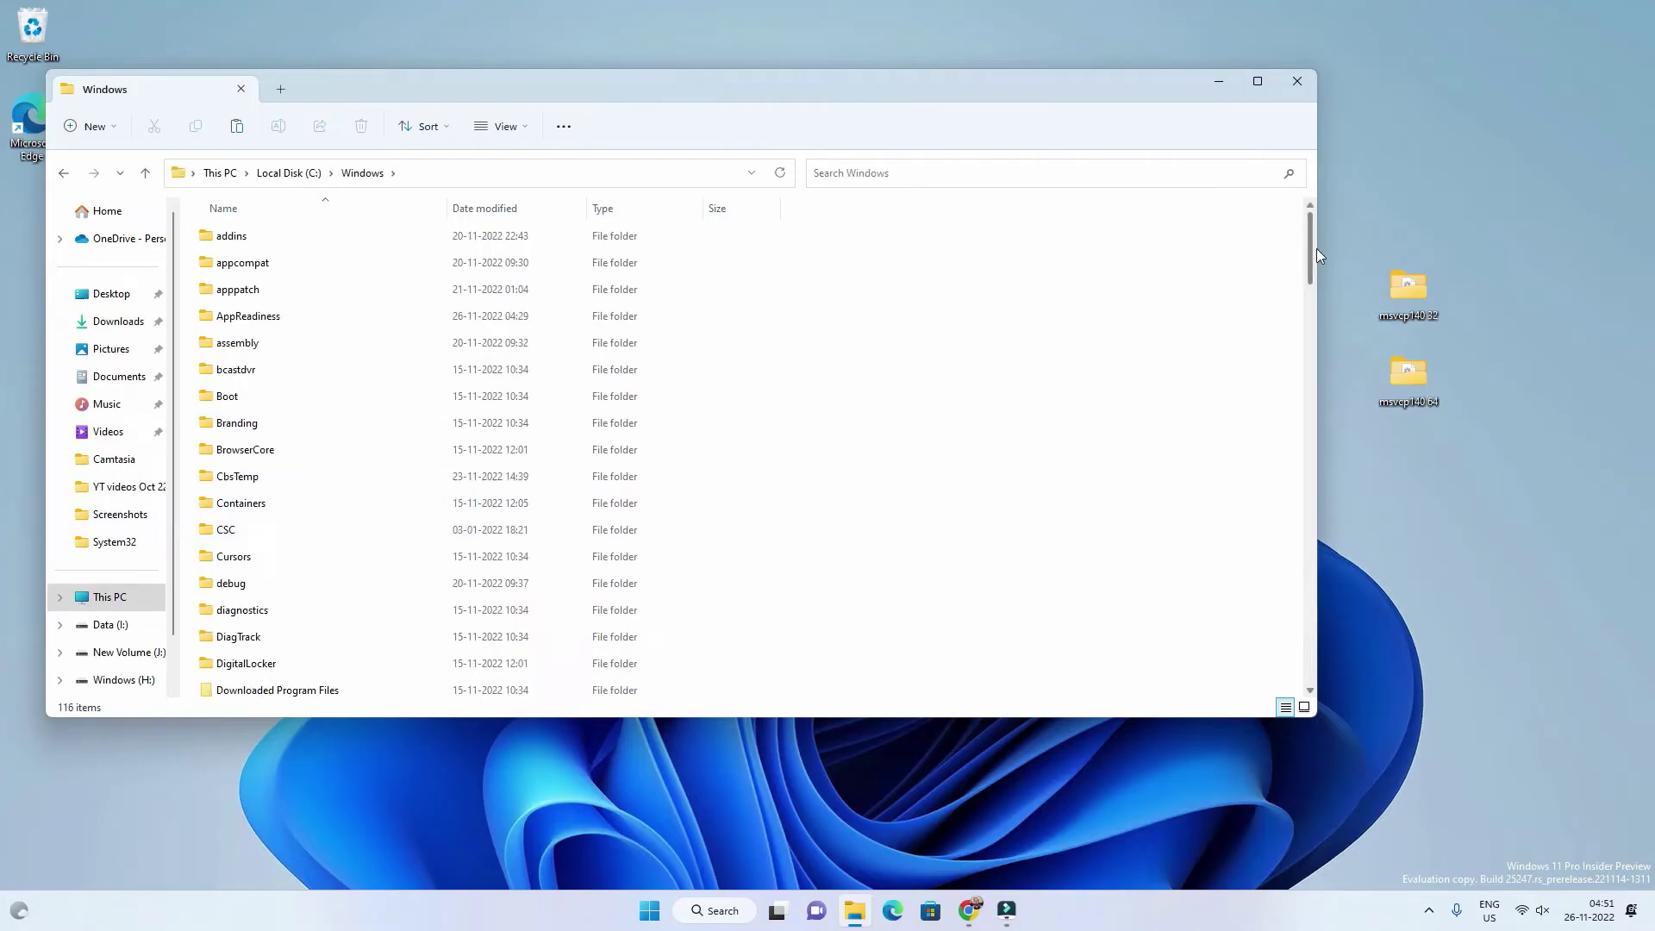
drag(1309, 254, 1290, 496)
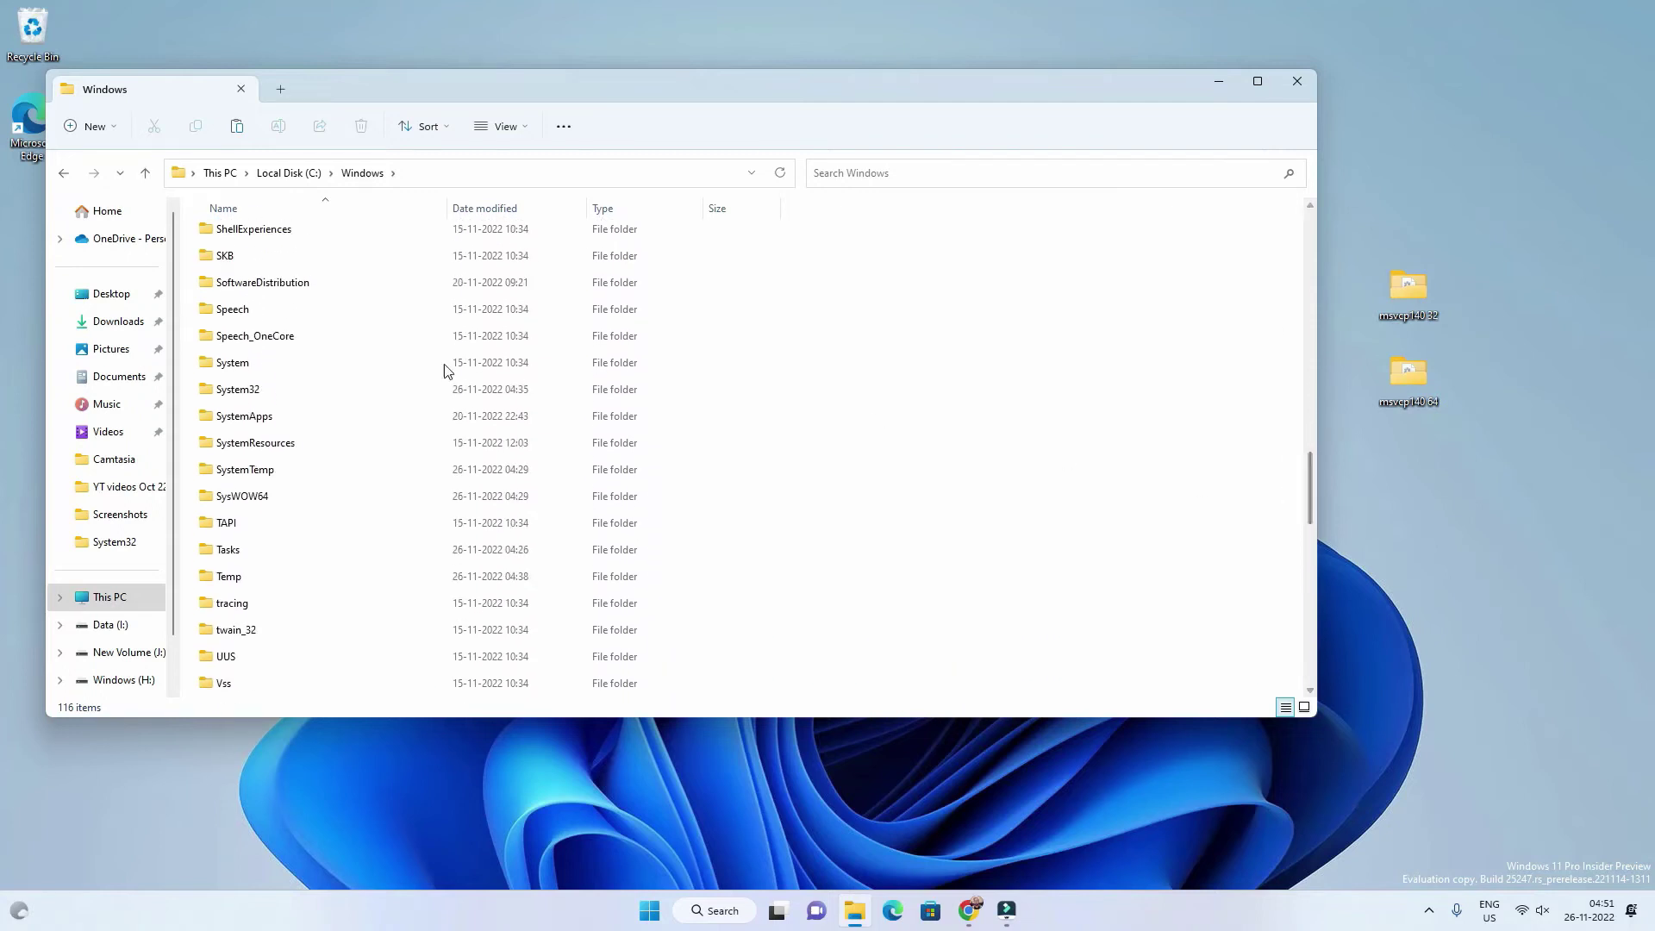
double_click(289, 390)
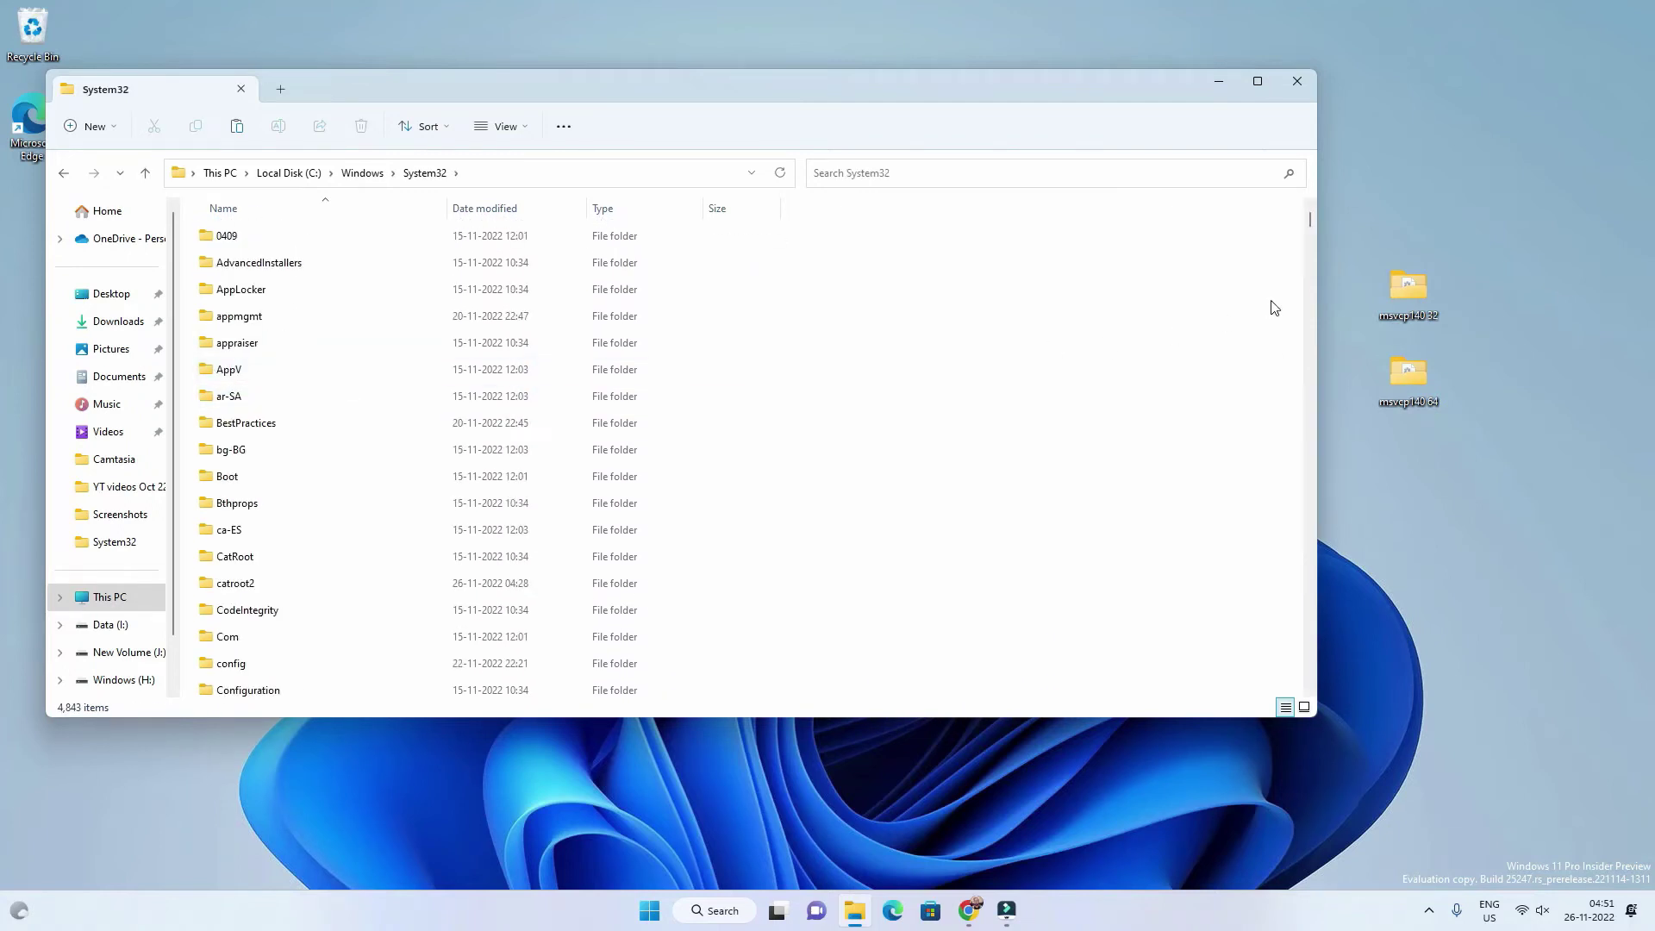
drag(1312, 217, 1301, 407)
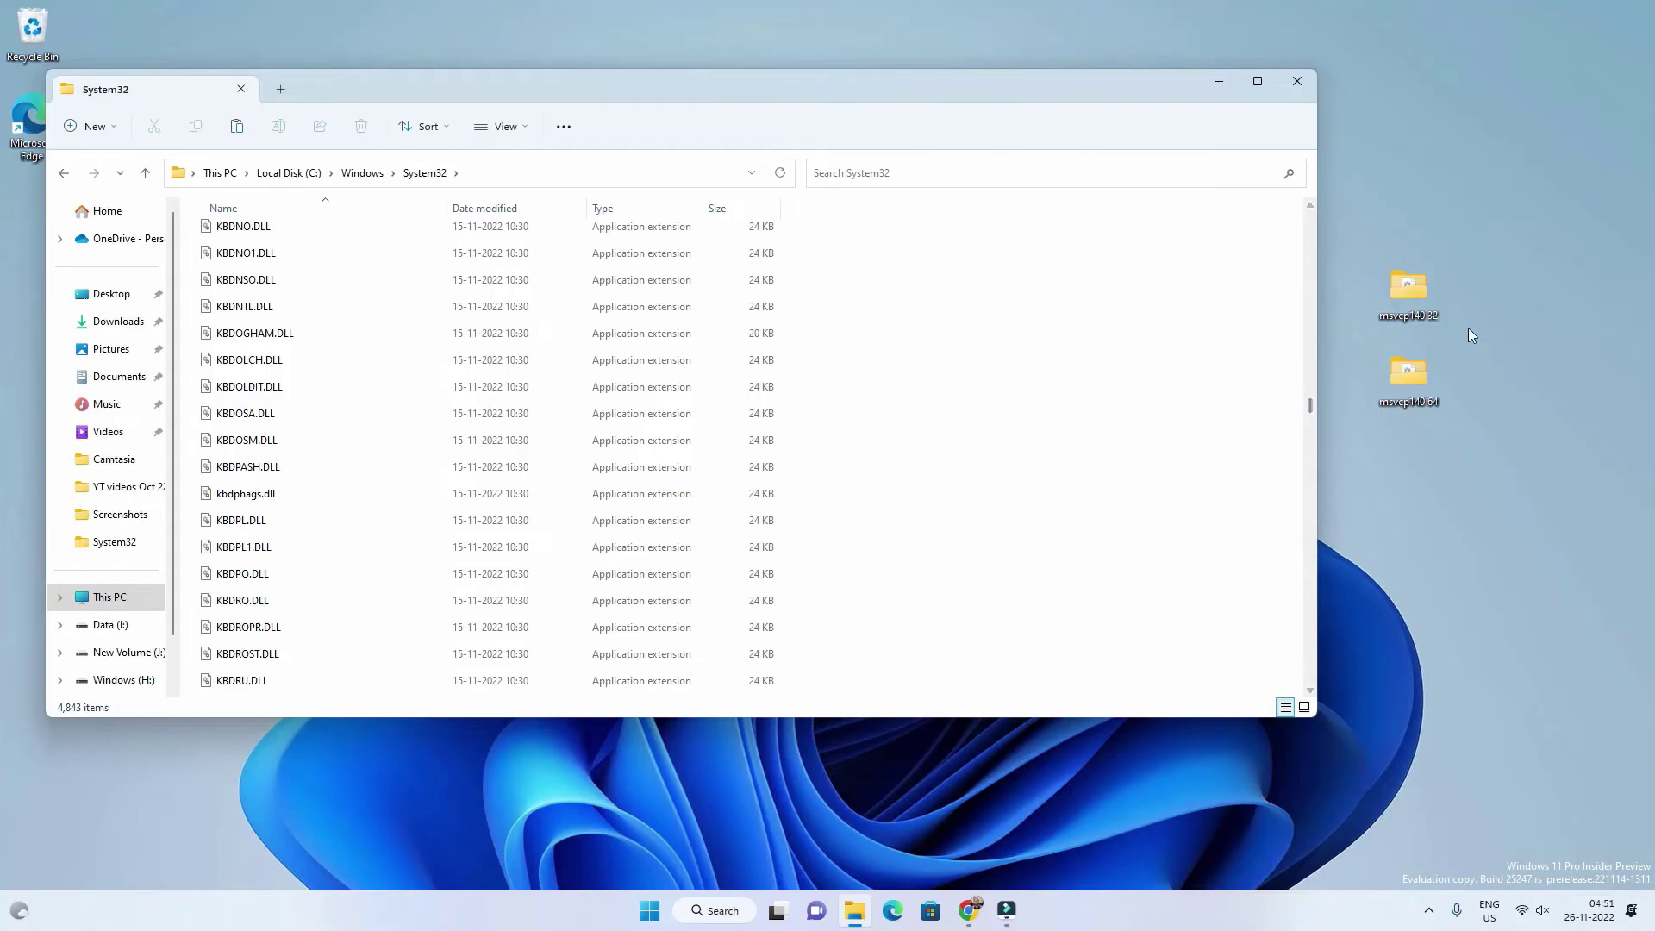
click(1427, 382)
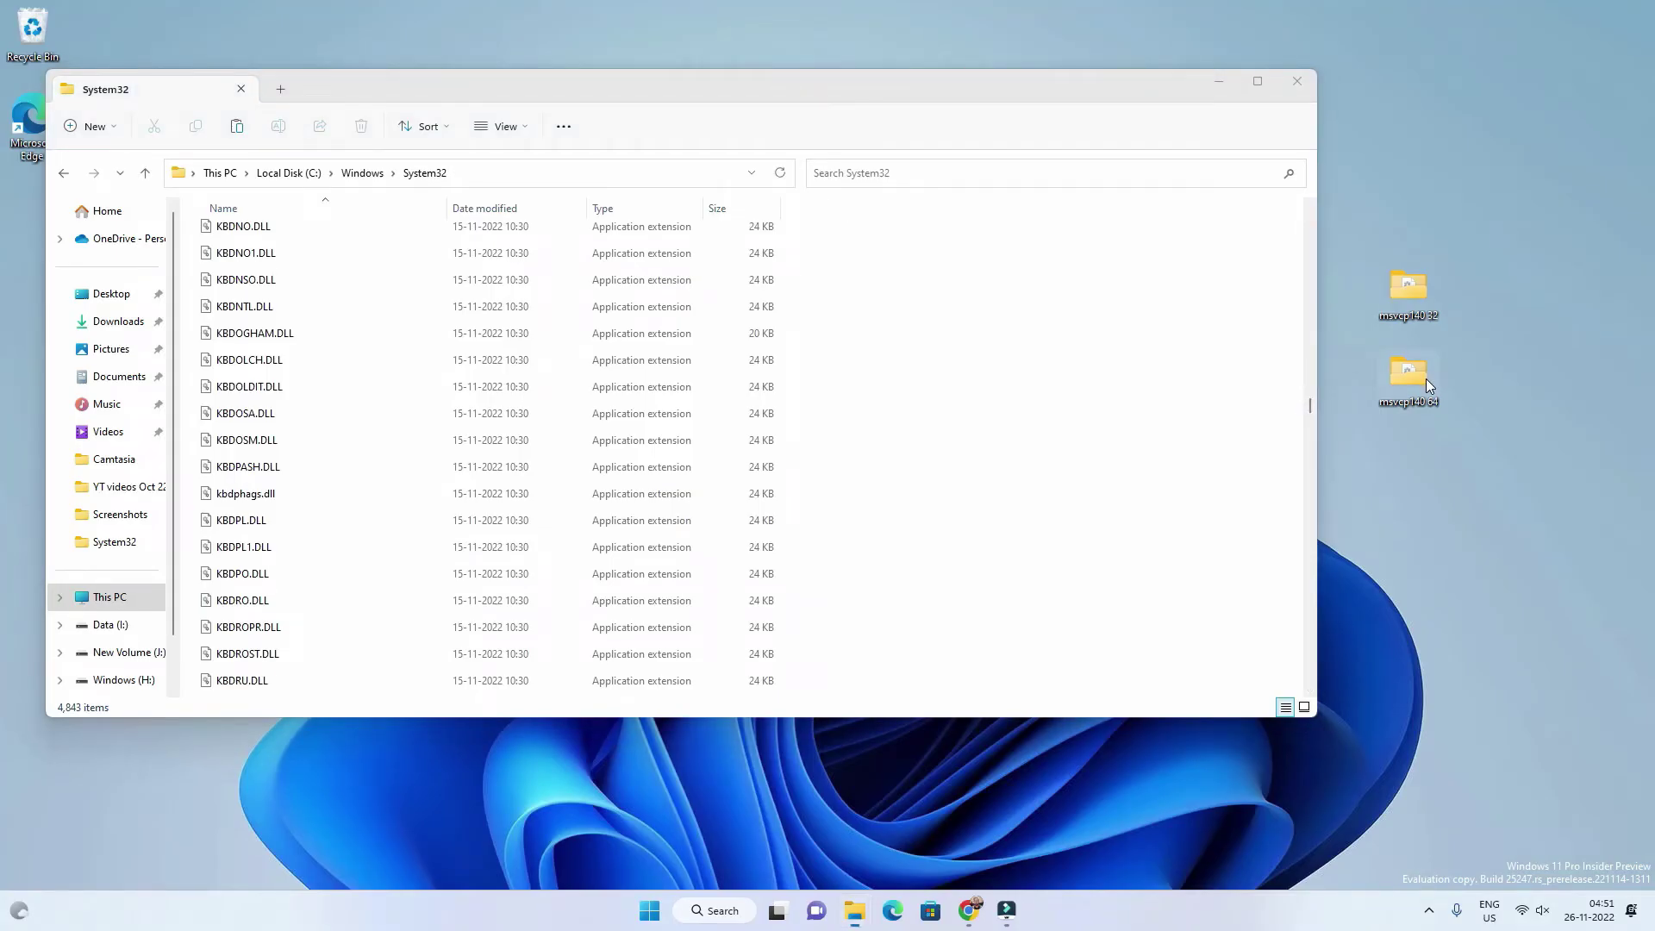
Step: Move msvcp140.dll from the msvcp140 64 folder into System32, granting administrator permission
double_click(1426, 379)
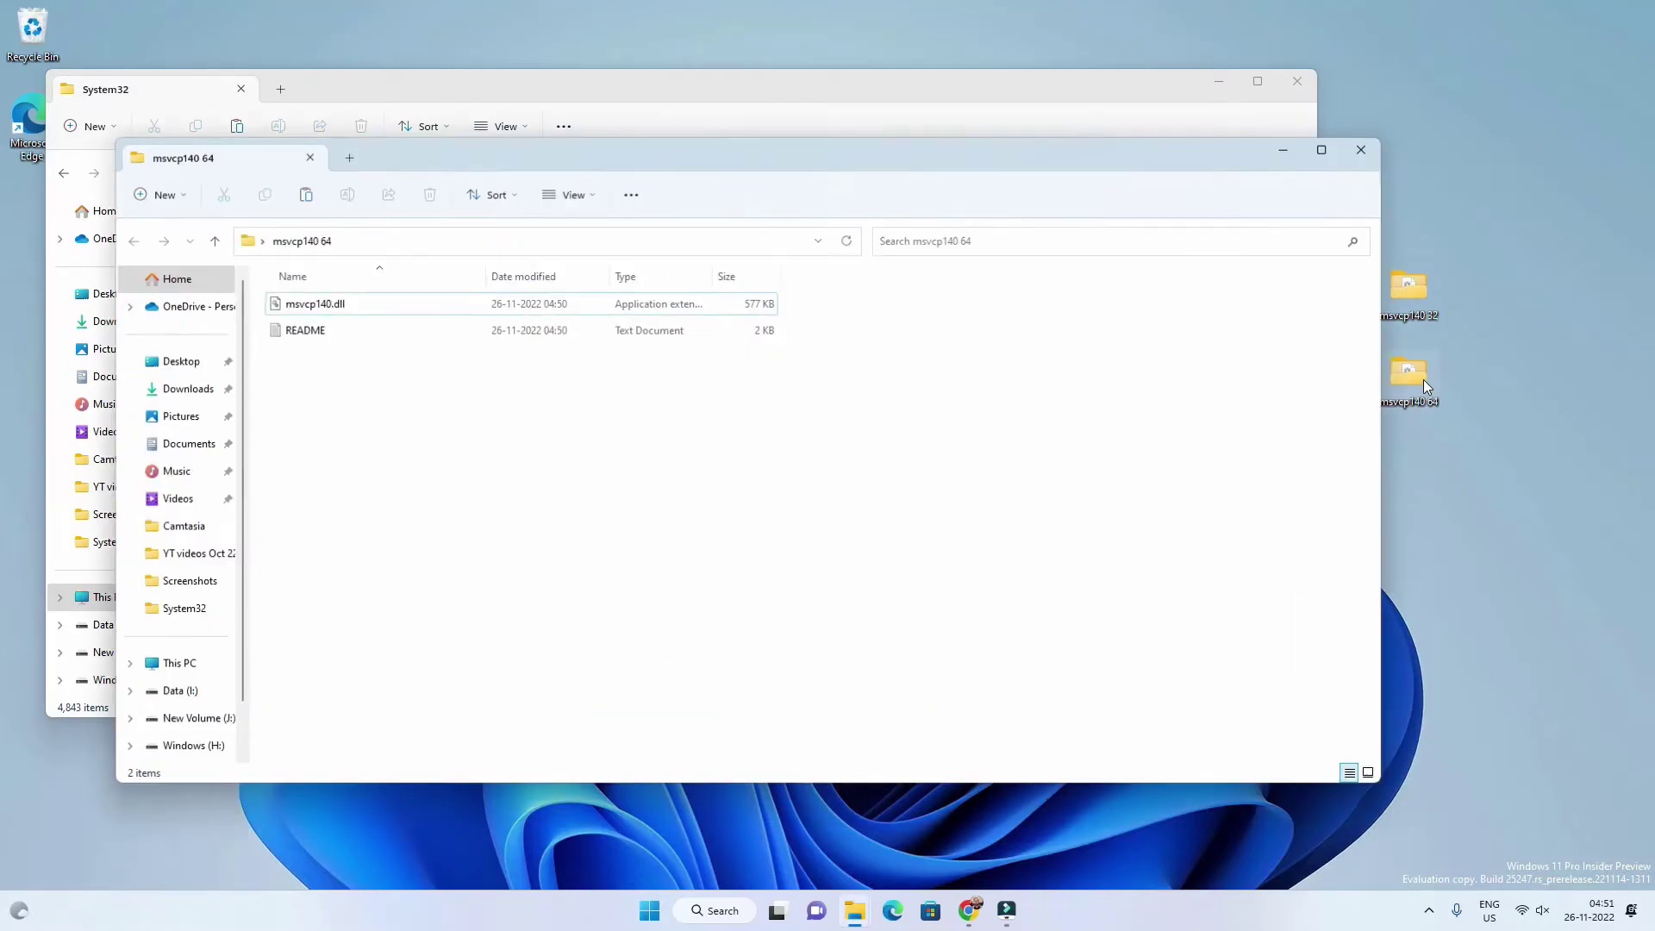
drag(879, 163, 1652, 258)
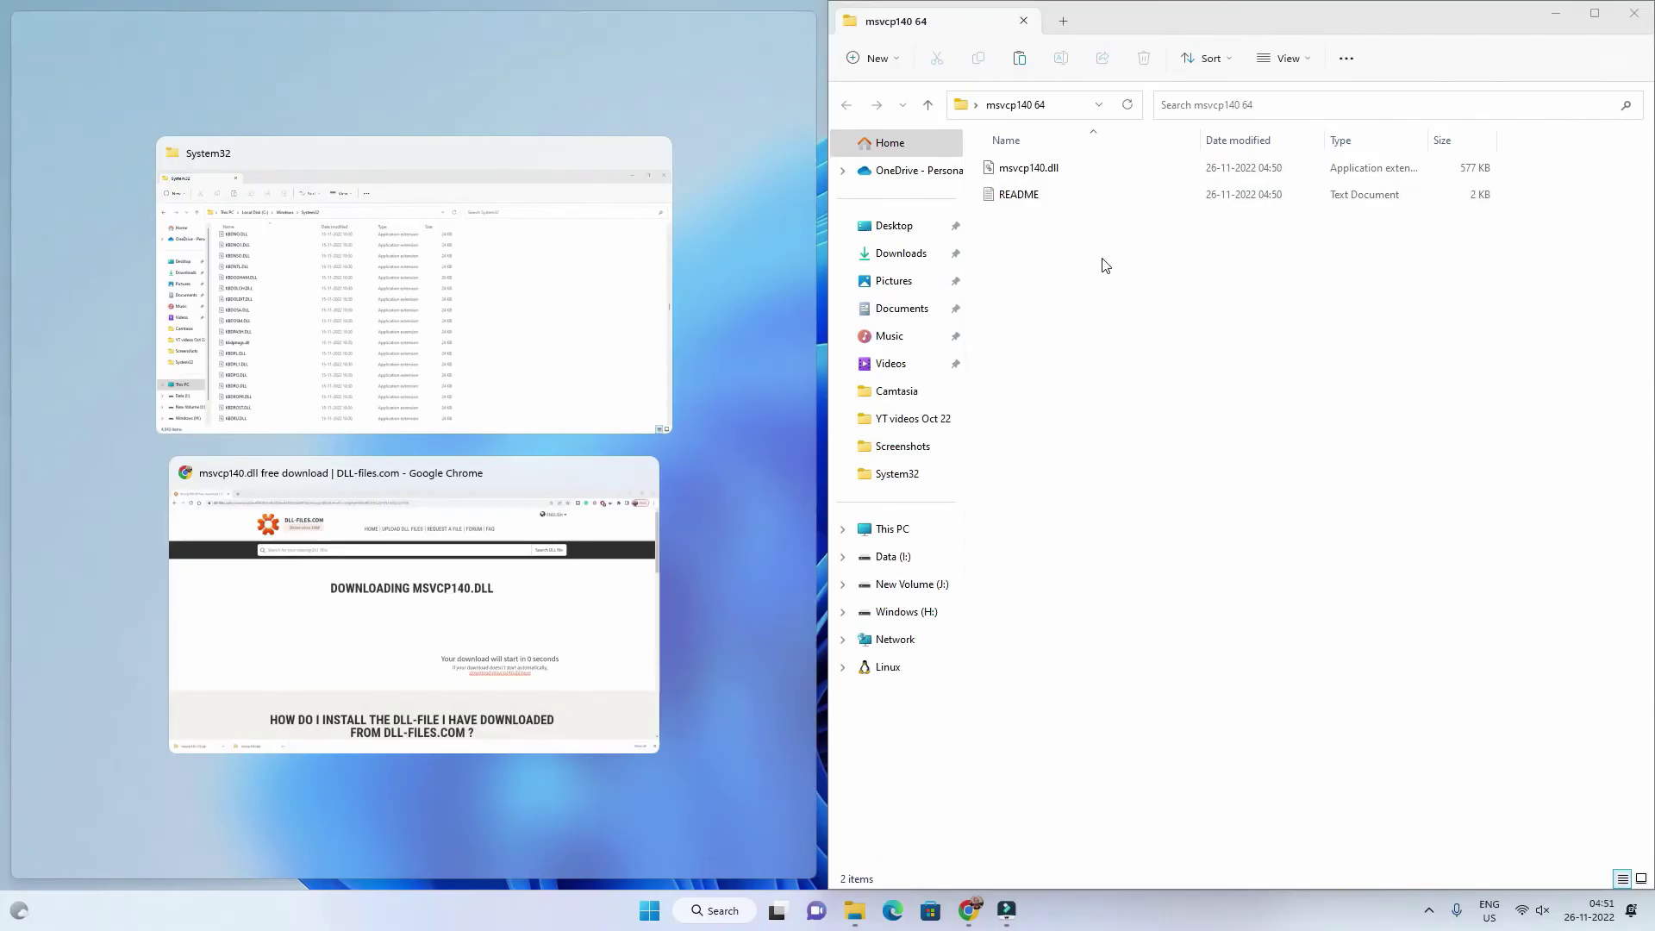
click(535, 251)
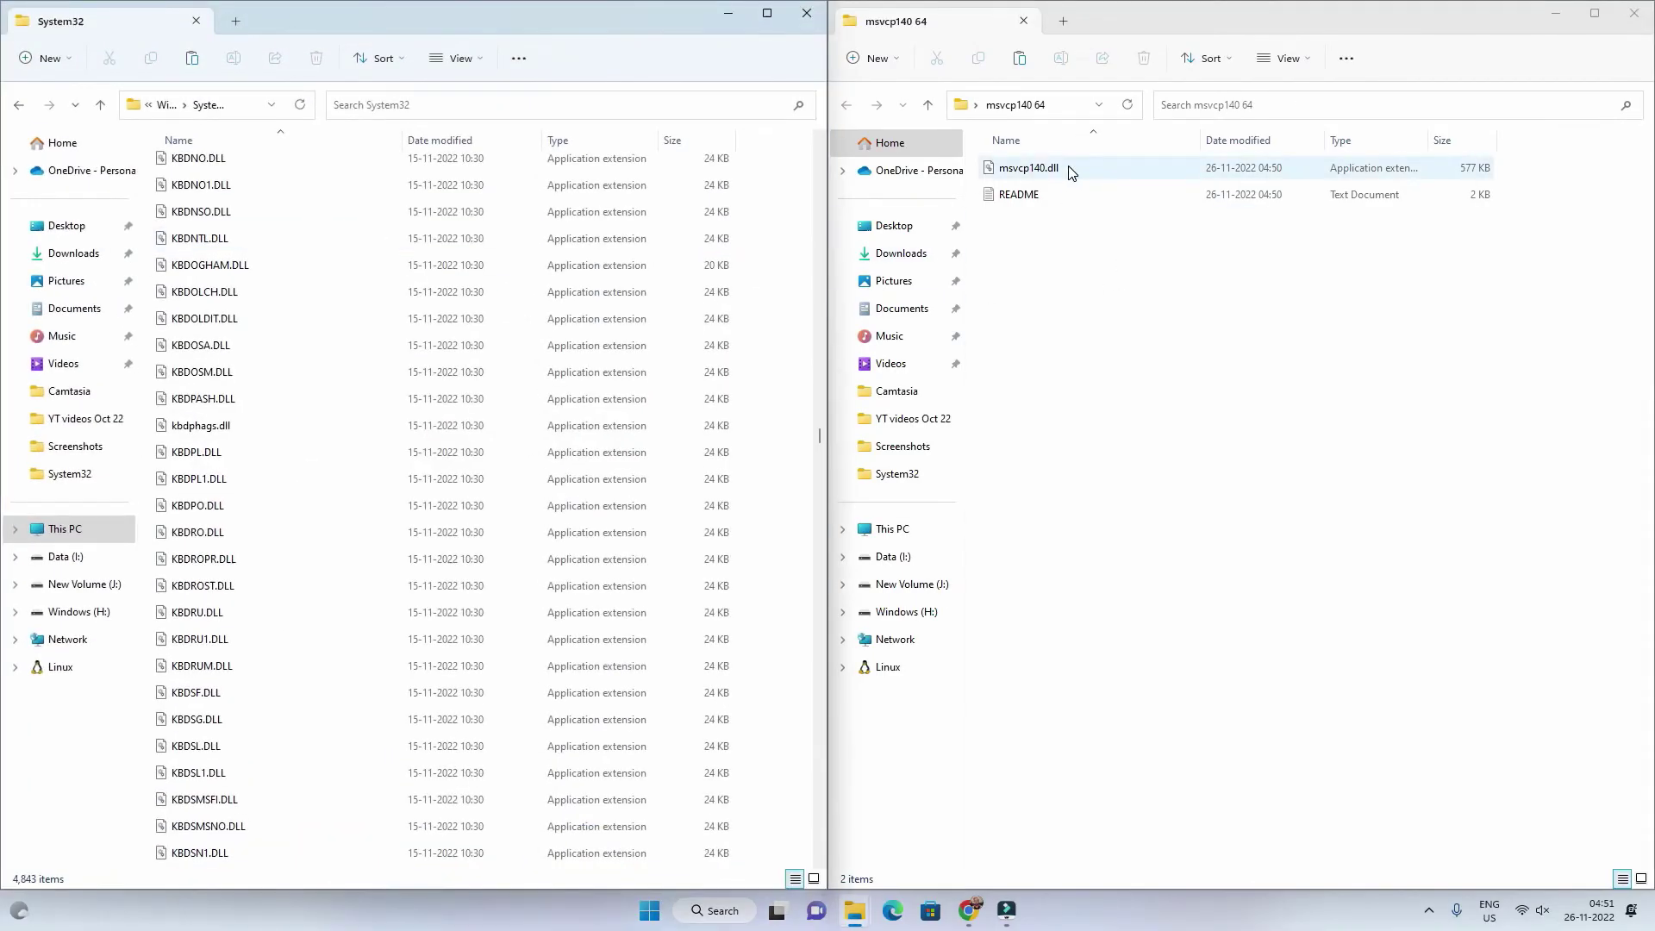
drag(1071, 169, 380, 421)
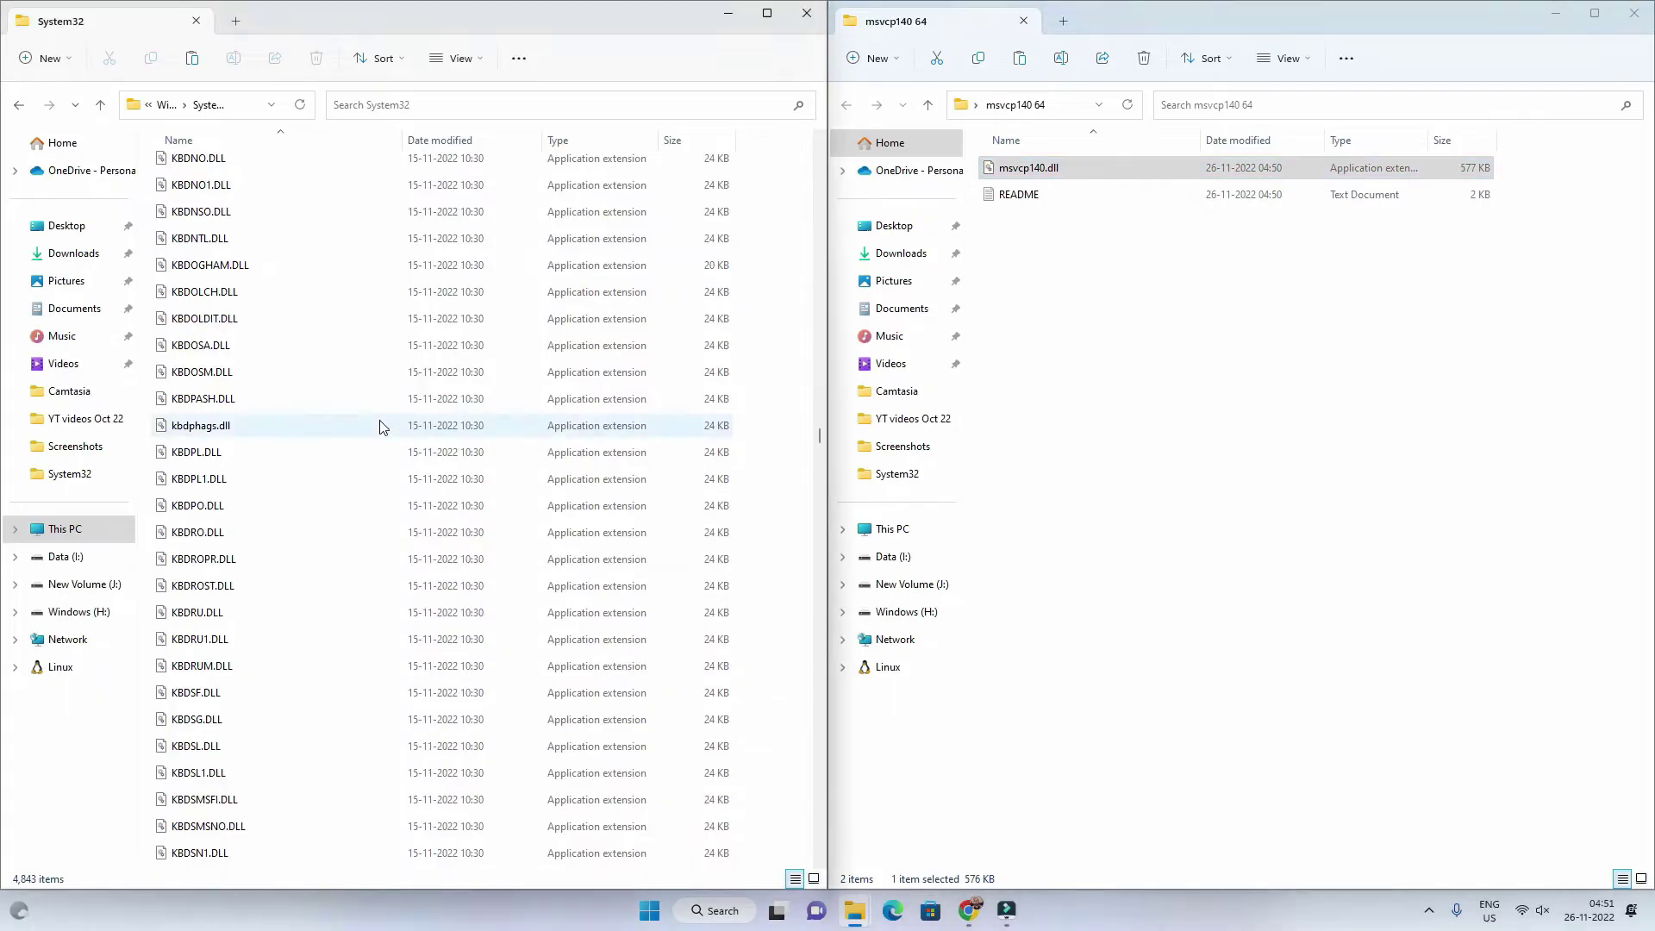
click(354, 338)
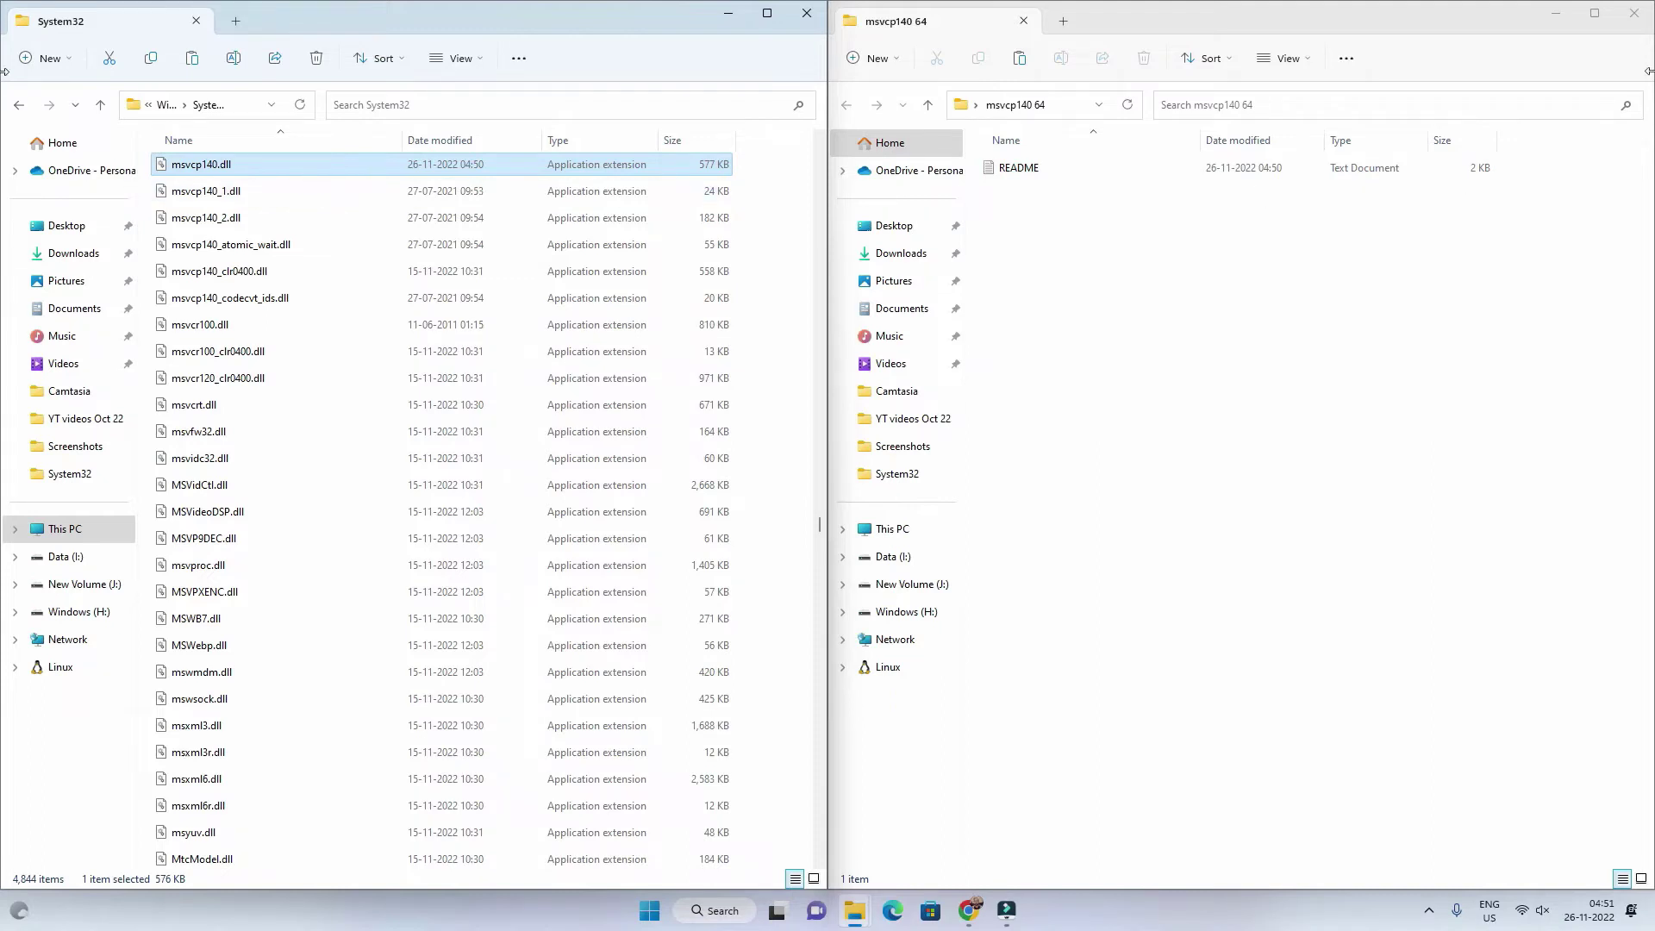
Step: Close msvcp140 64, open C:\Windows\SysWOW64, and restore the window to reveal the desktop
click(1621, 15)
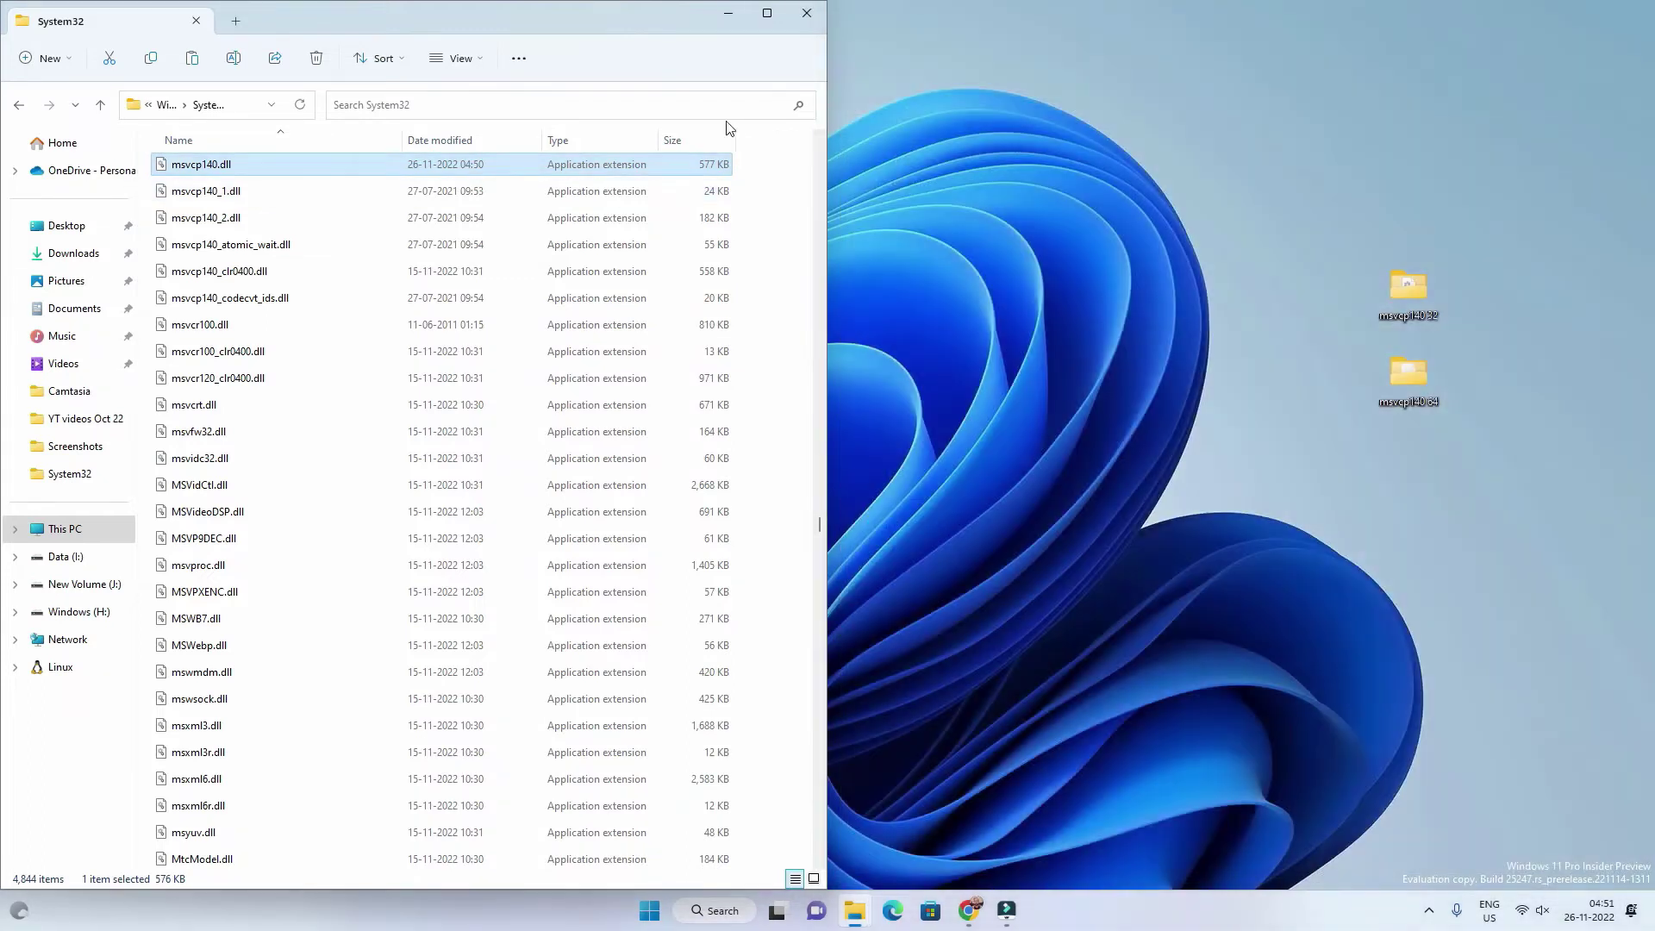
click(166, 105)
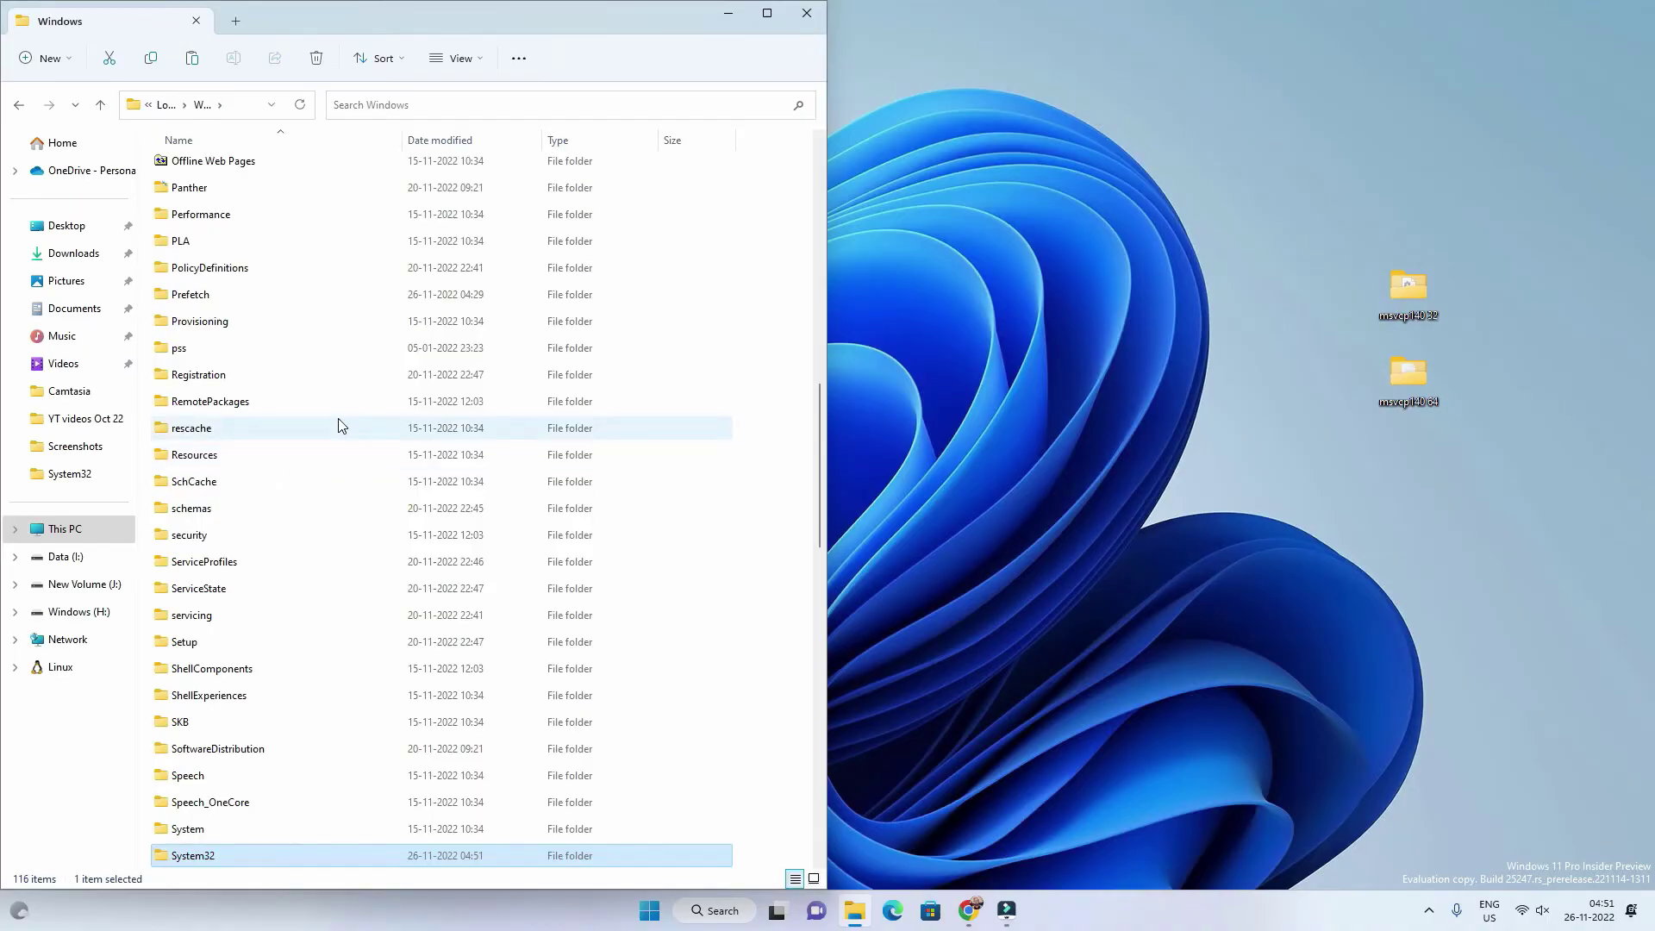
click(767, 14)
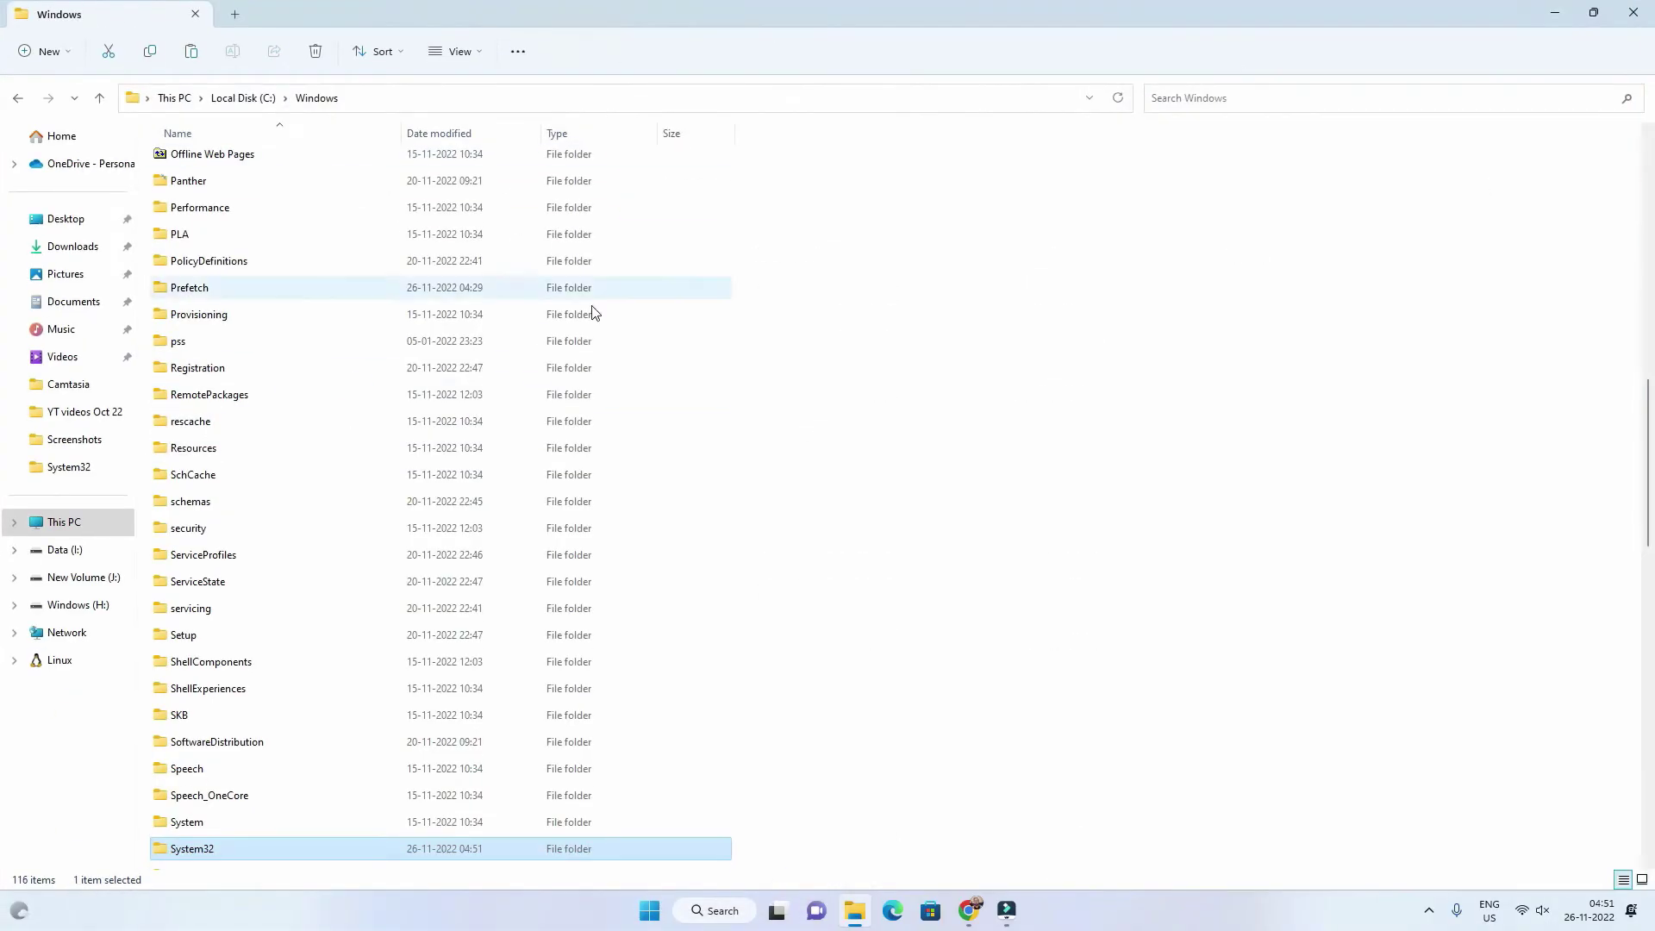
scroll(604, 388, down, 3)
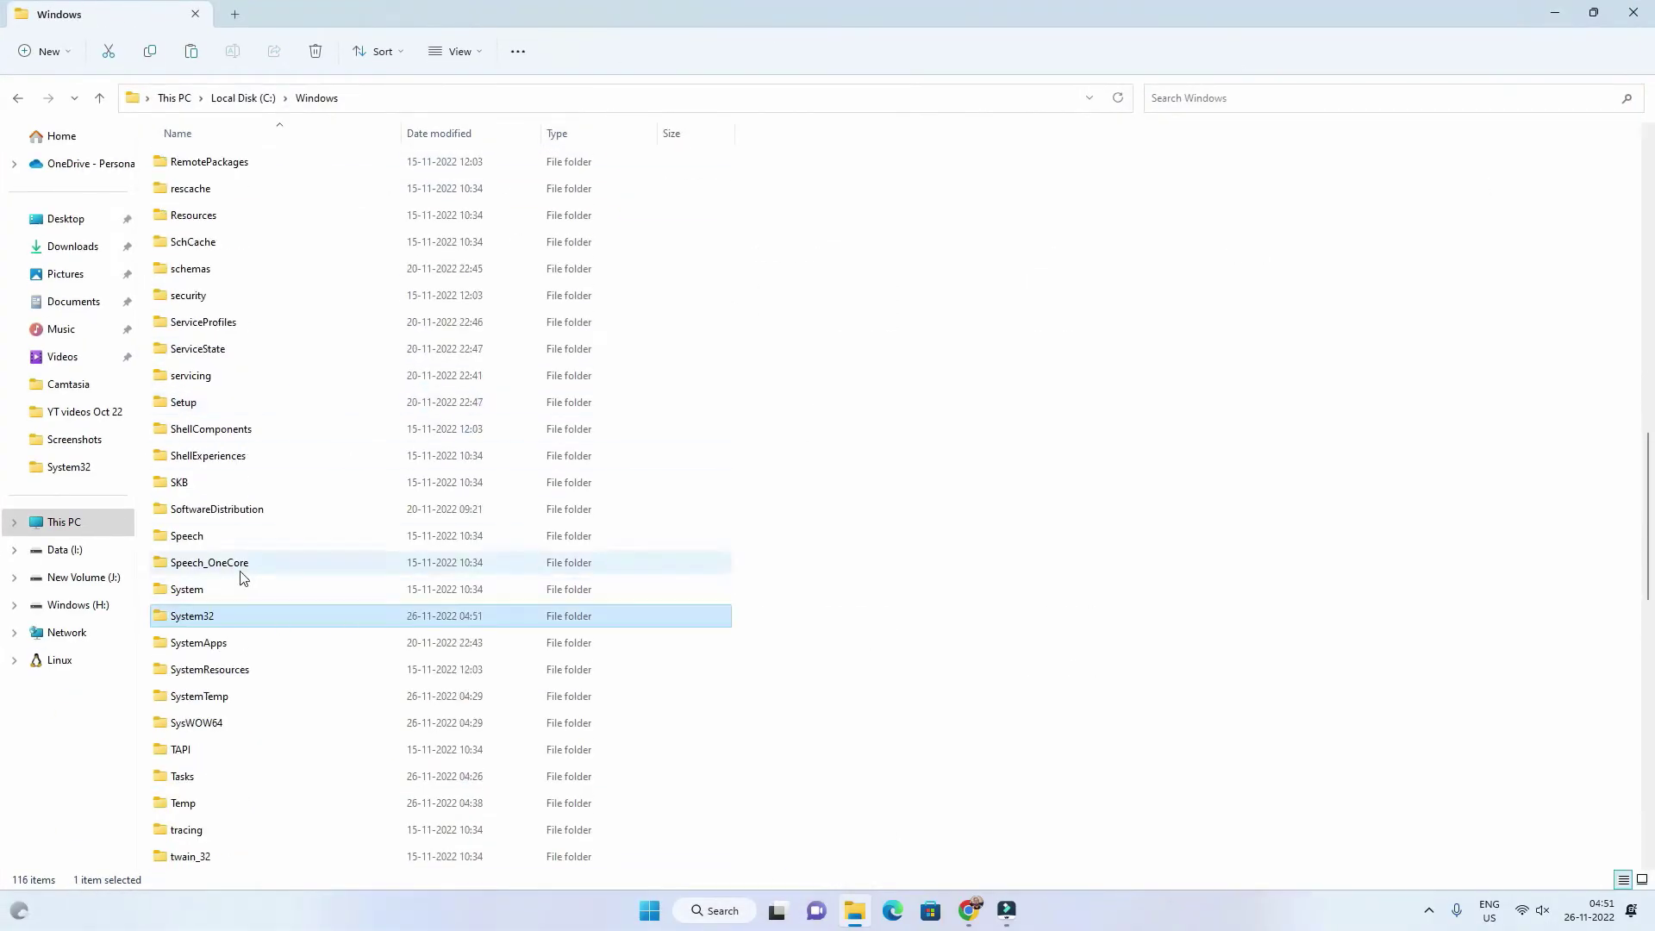
scroll(289, 630, down, 2)
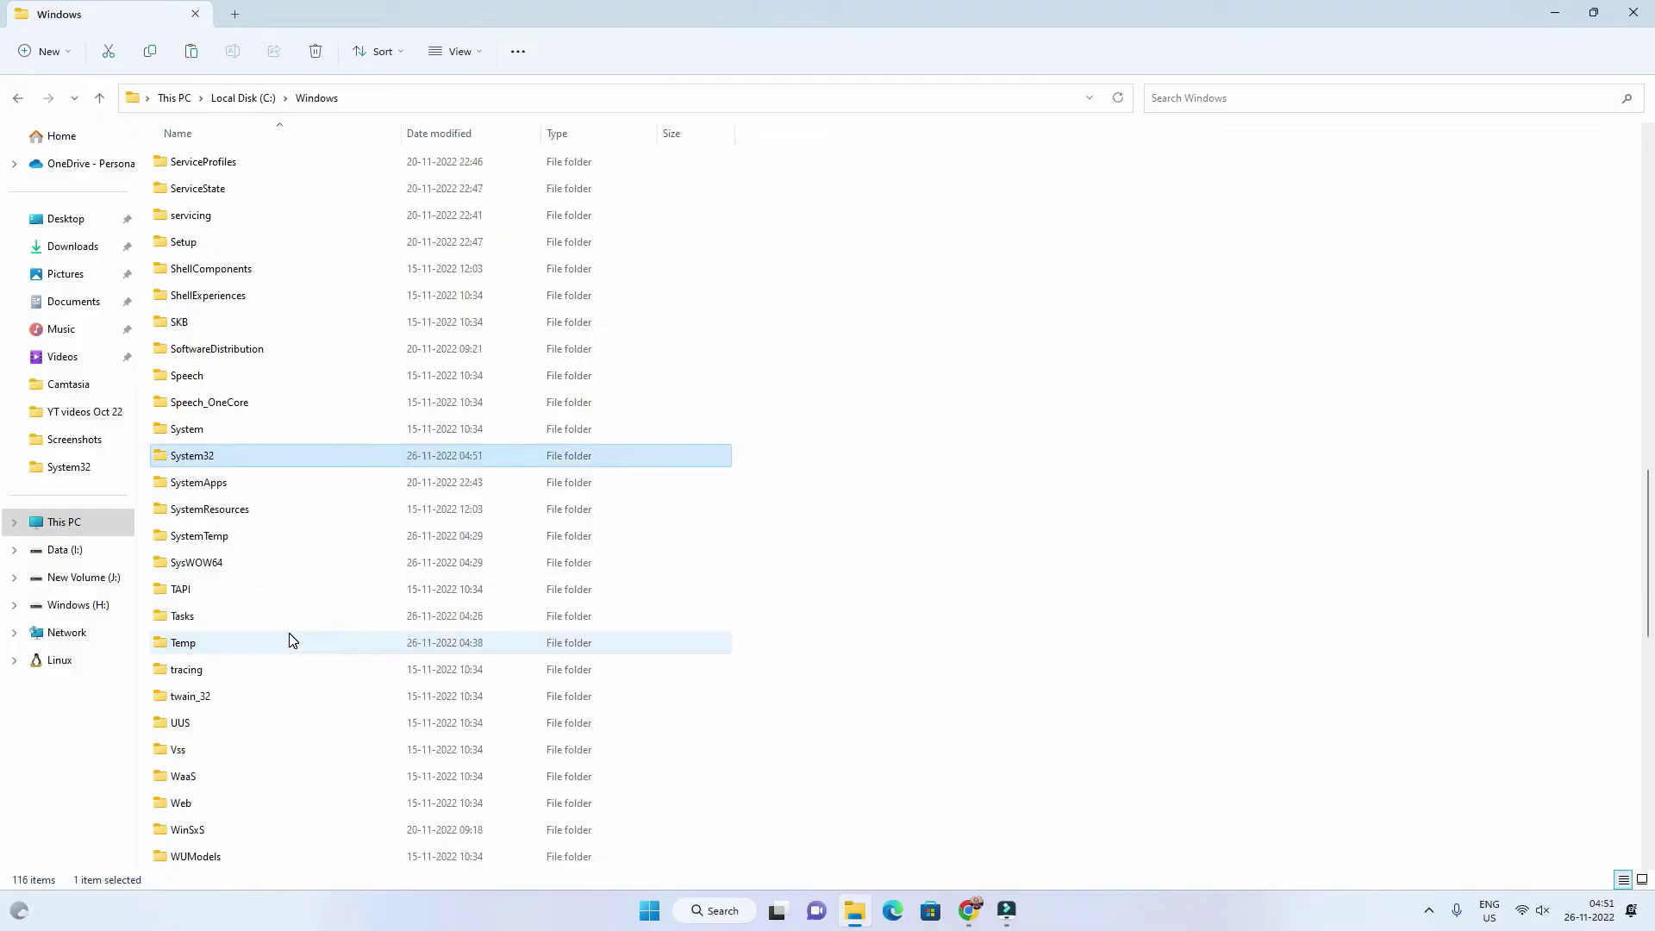
double_click(260, 564)
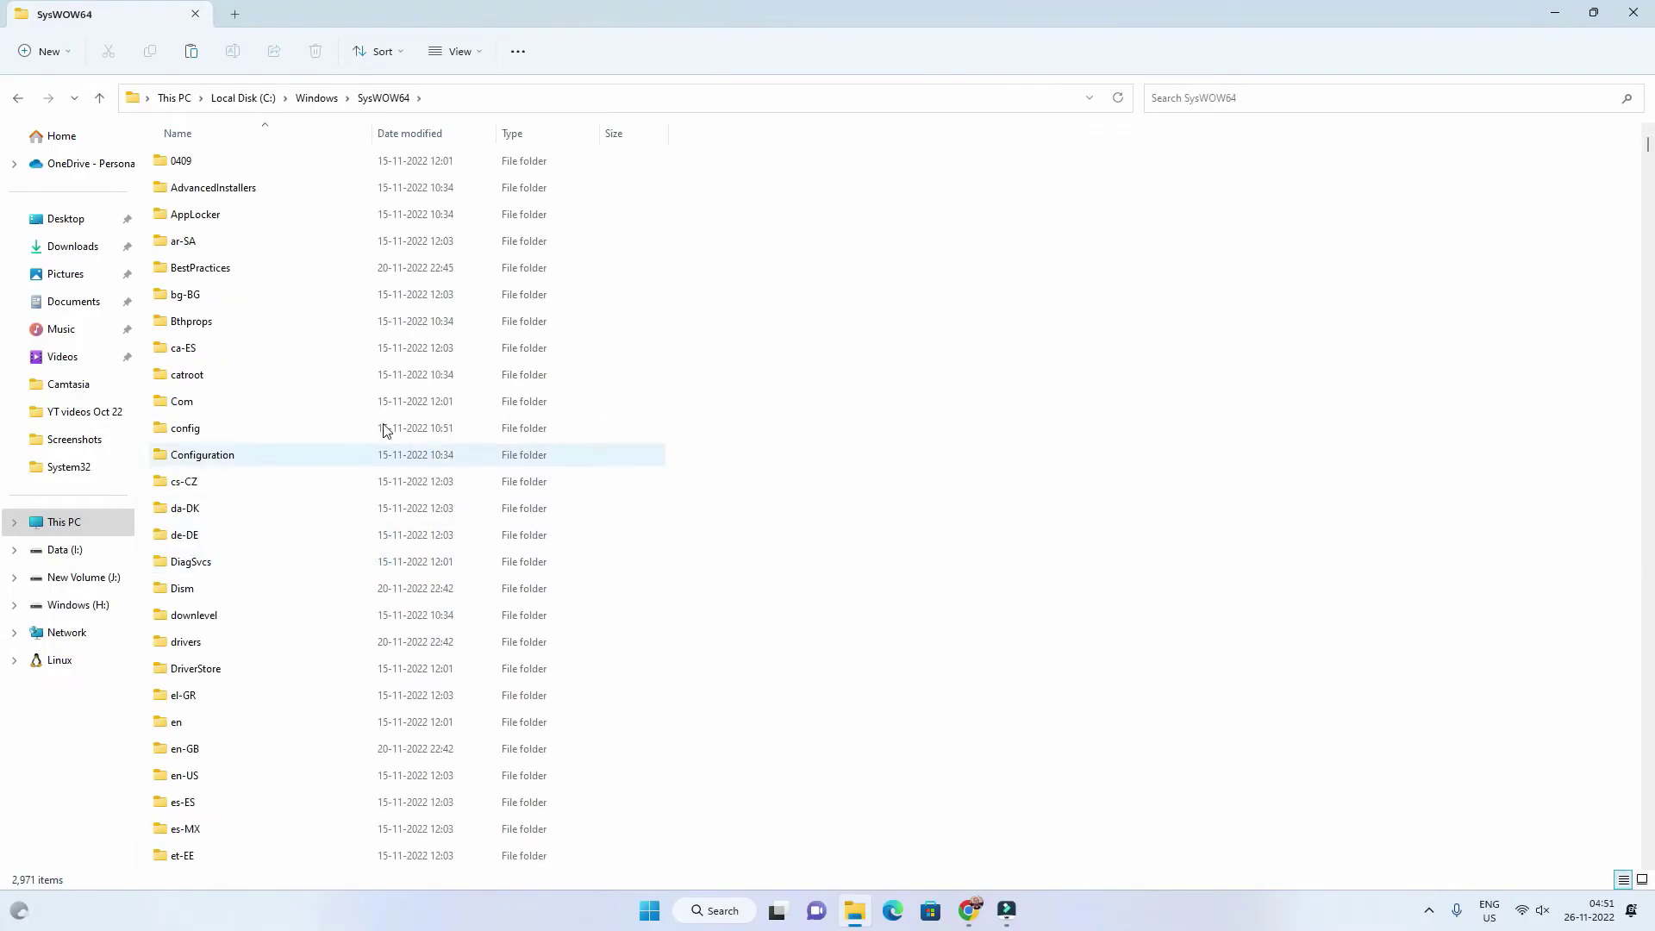
scroll(1465, 414, down, 15)
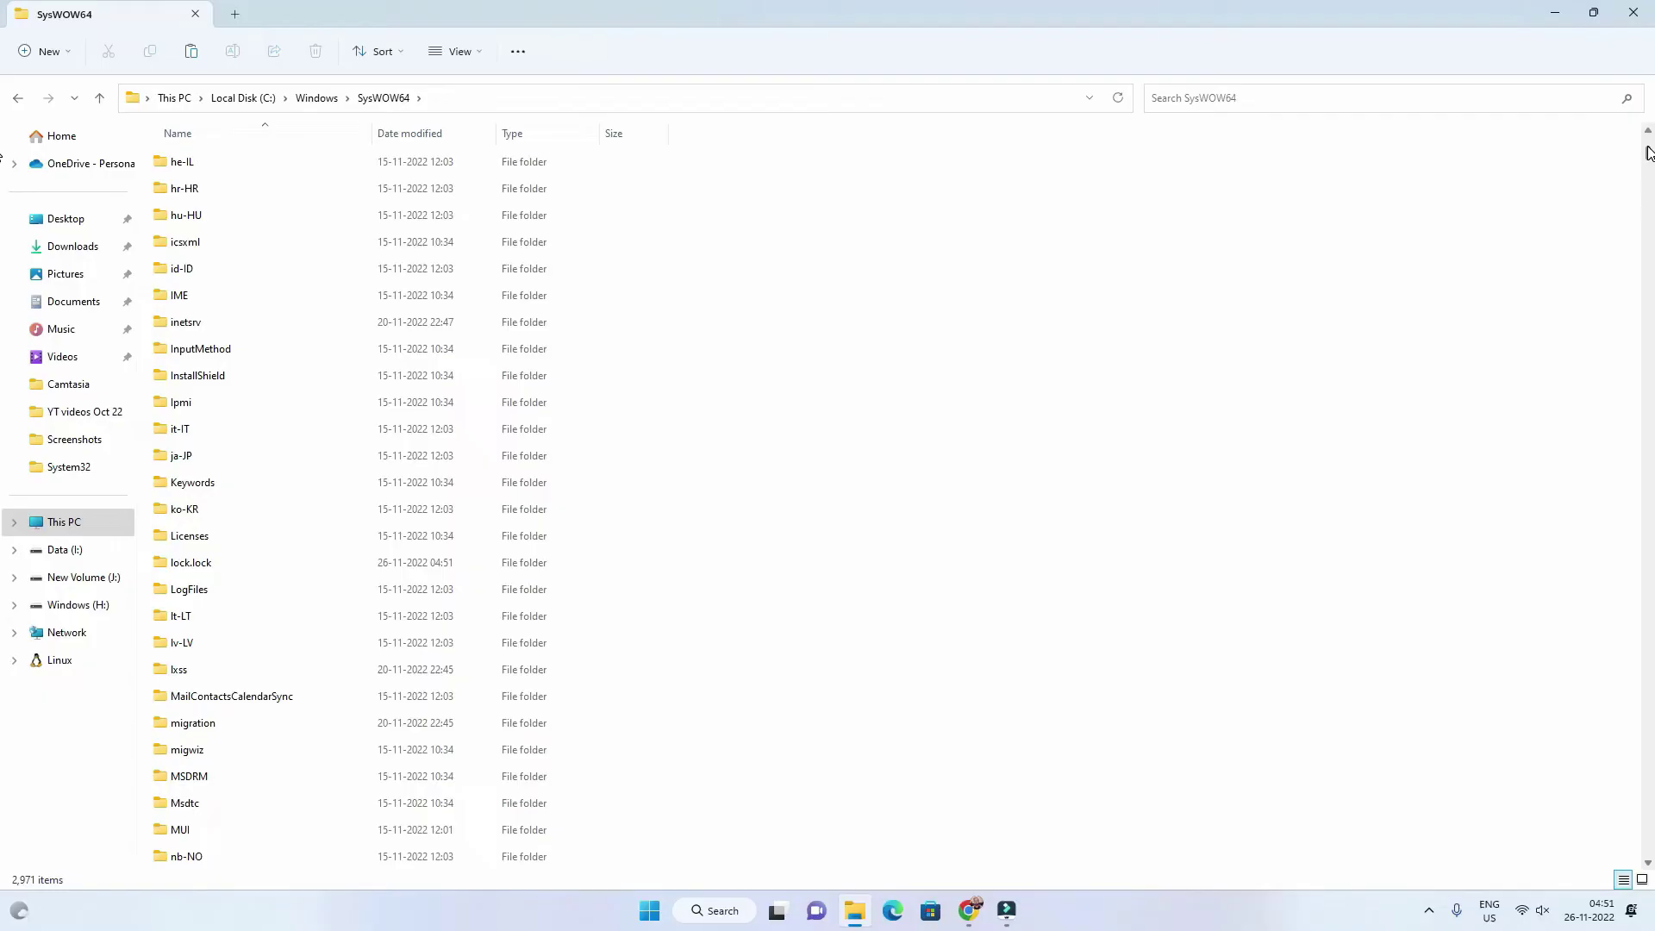
drag(1648, 152, 1635, 375)
drag(1505, 14, 953, 70)
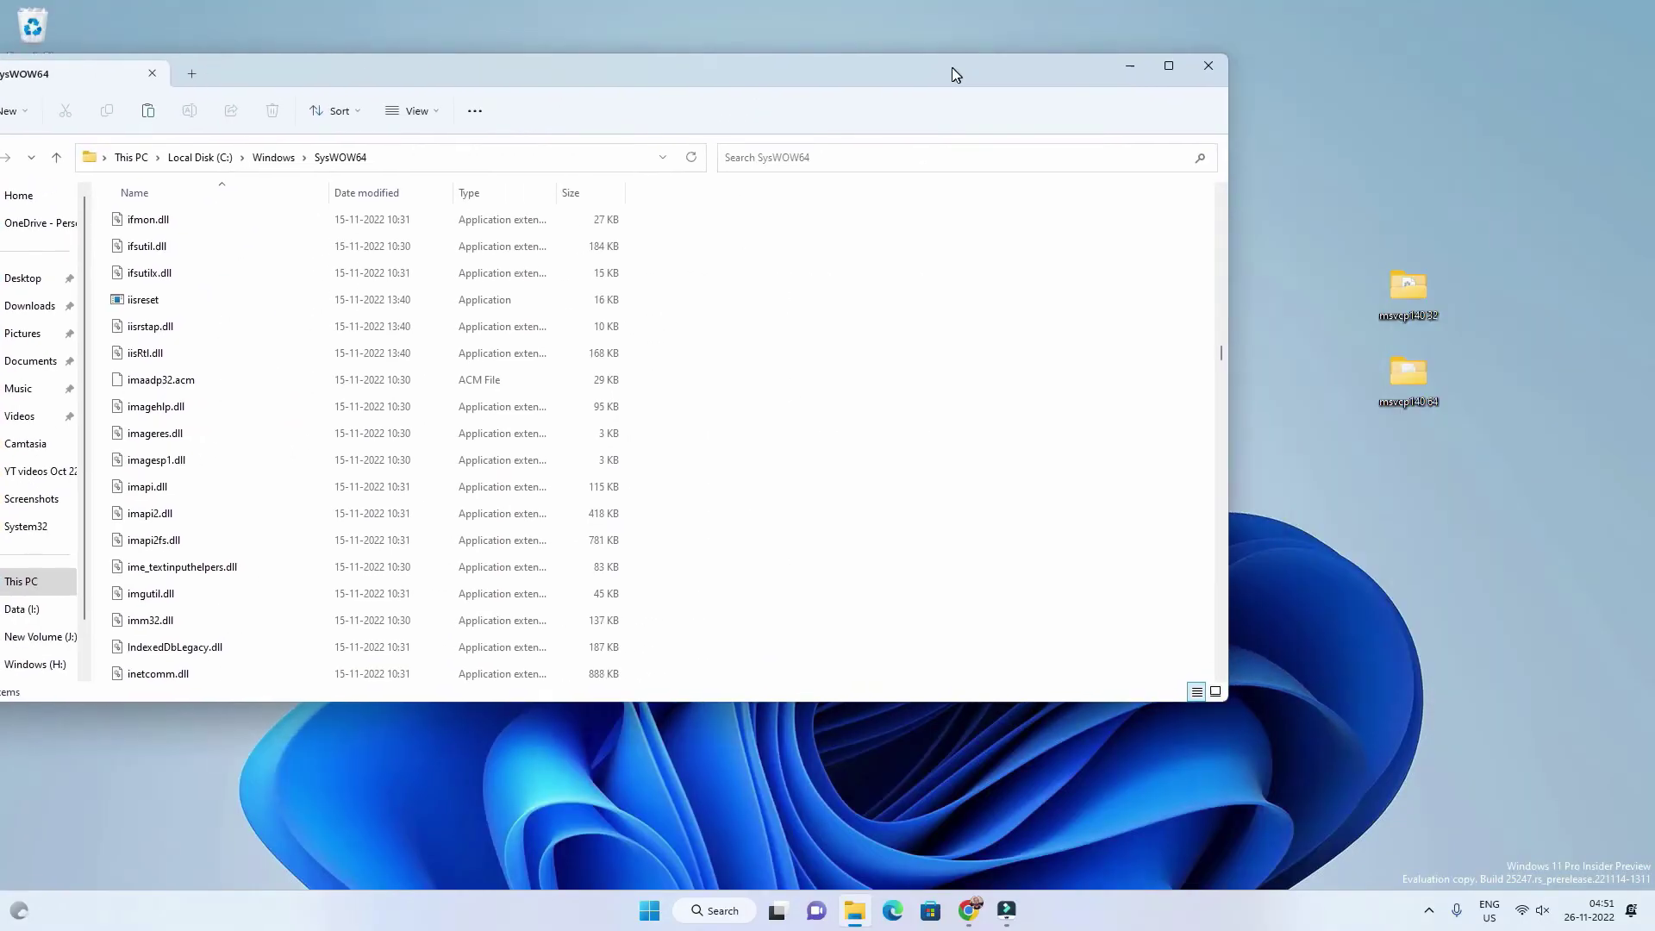
Step: Drag the 32-bit msvcp140.dll into SysWOW64, choose Replace and Continue, then dismiss the access-denied error
double_click(1409, 292)
drag(759, 30, 1651, 190)
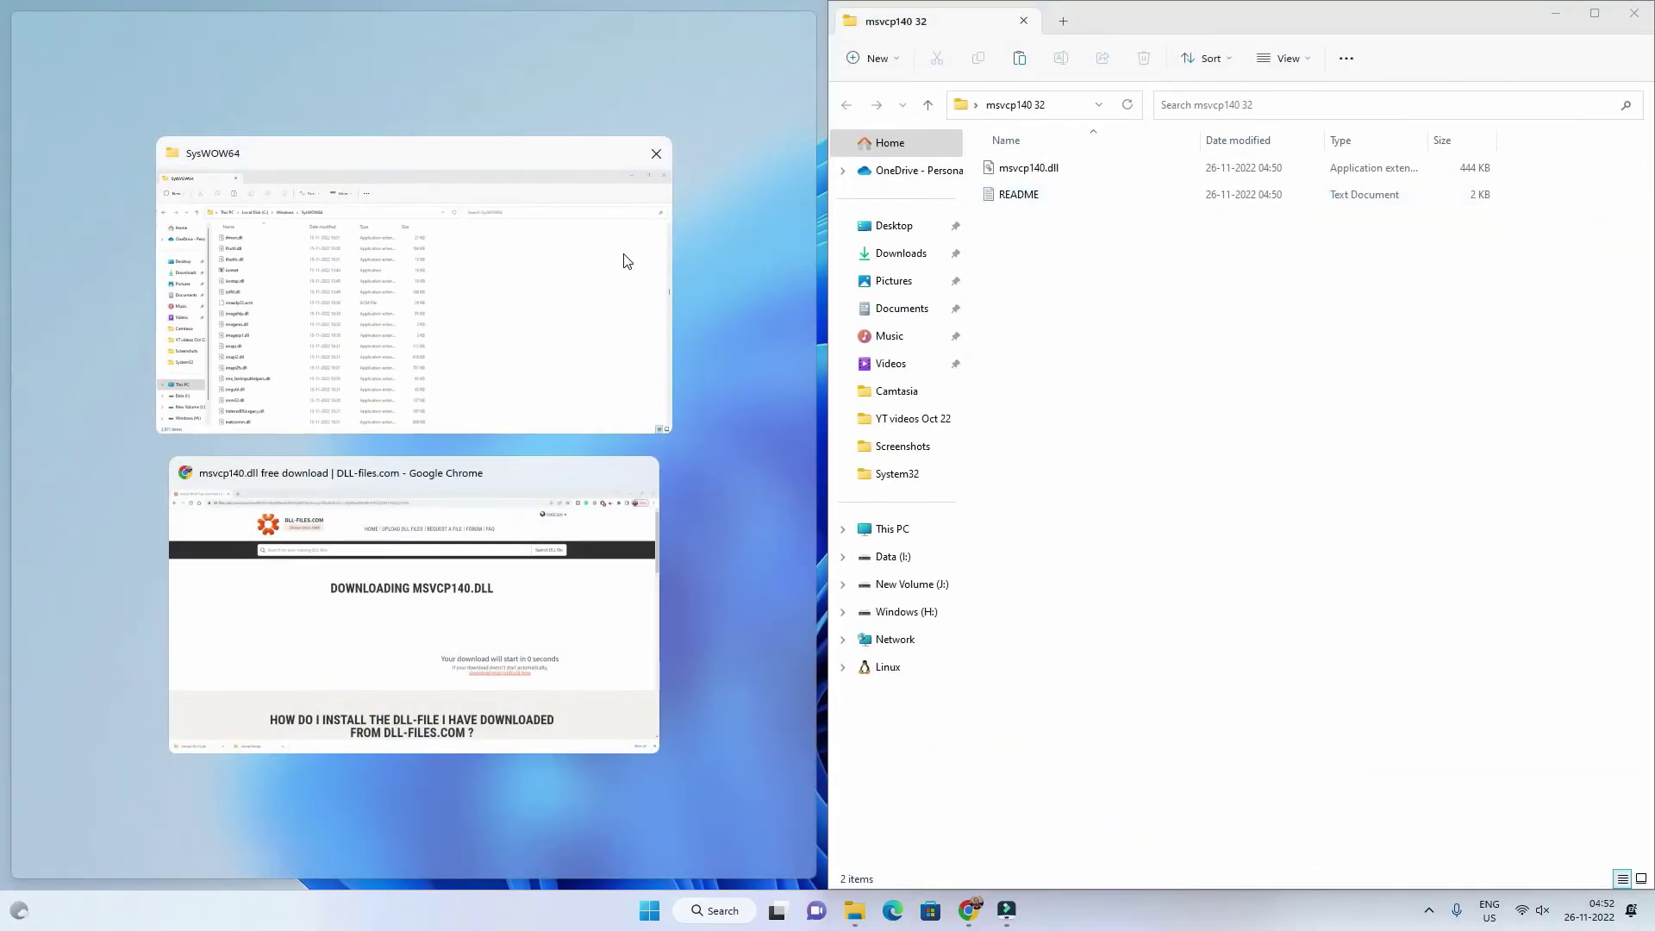
click(627, 261)
click(1183, 174)
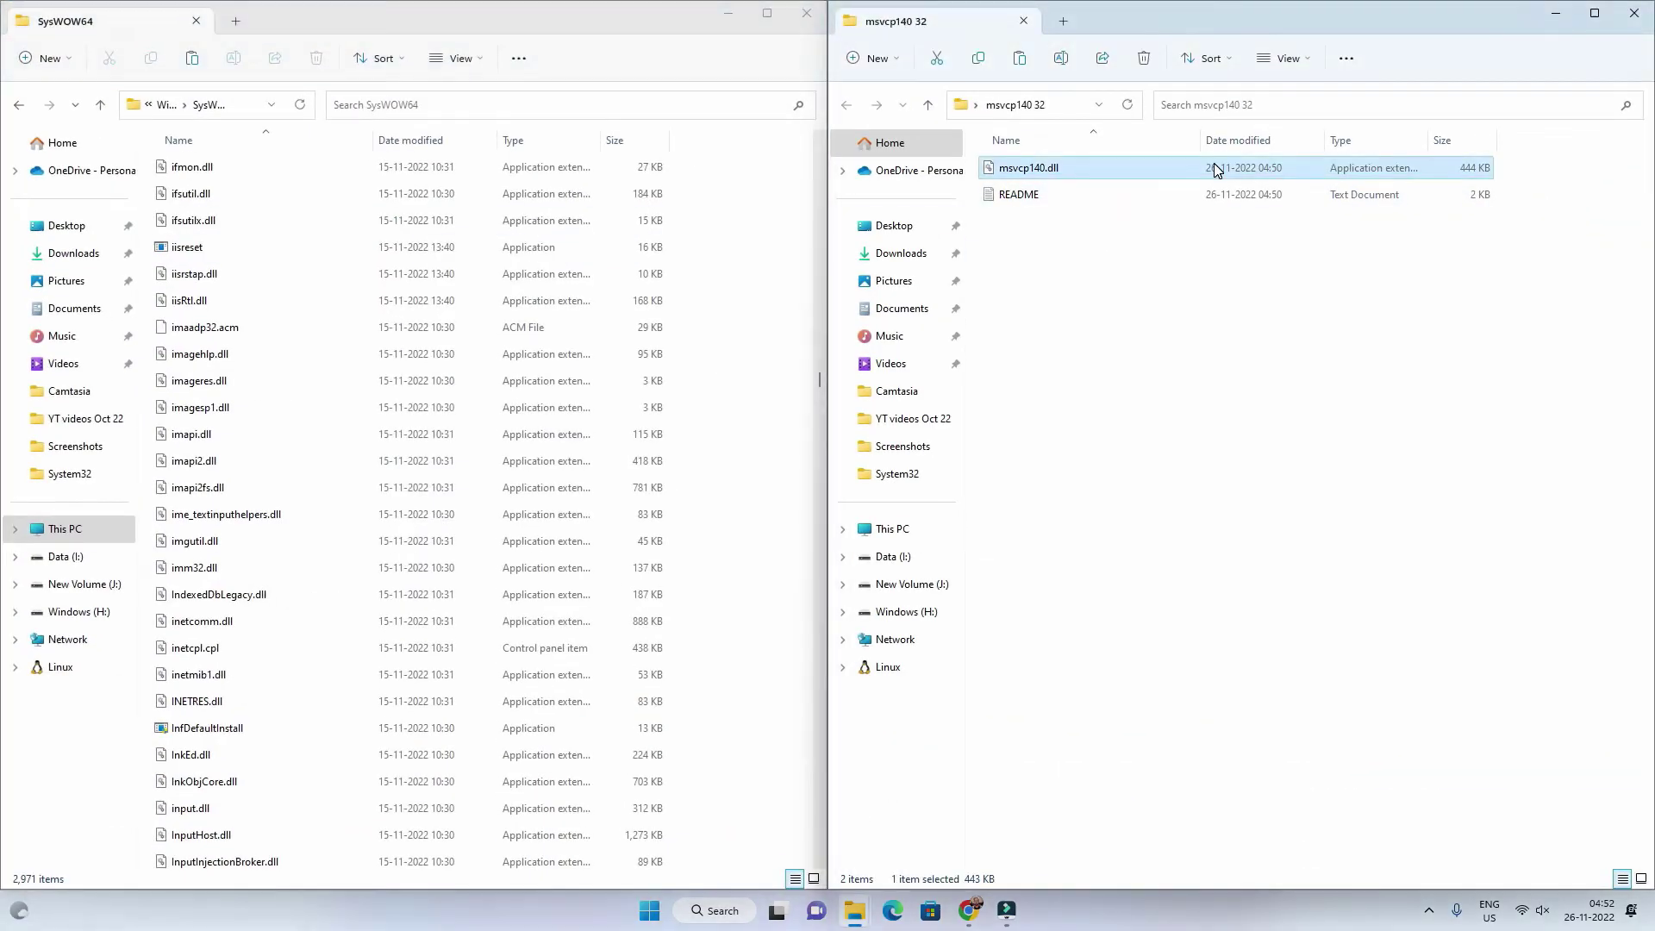
drag(1211, 175, 421, 434)
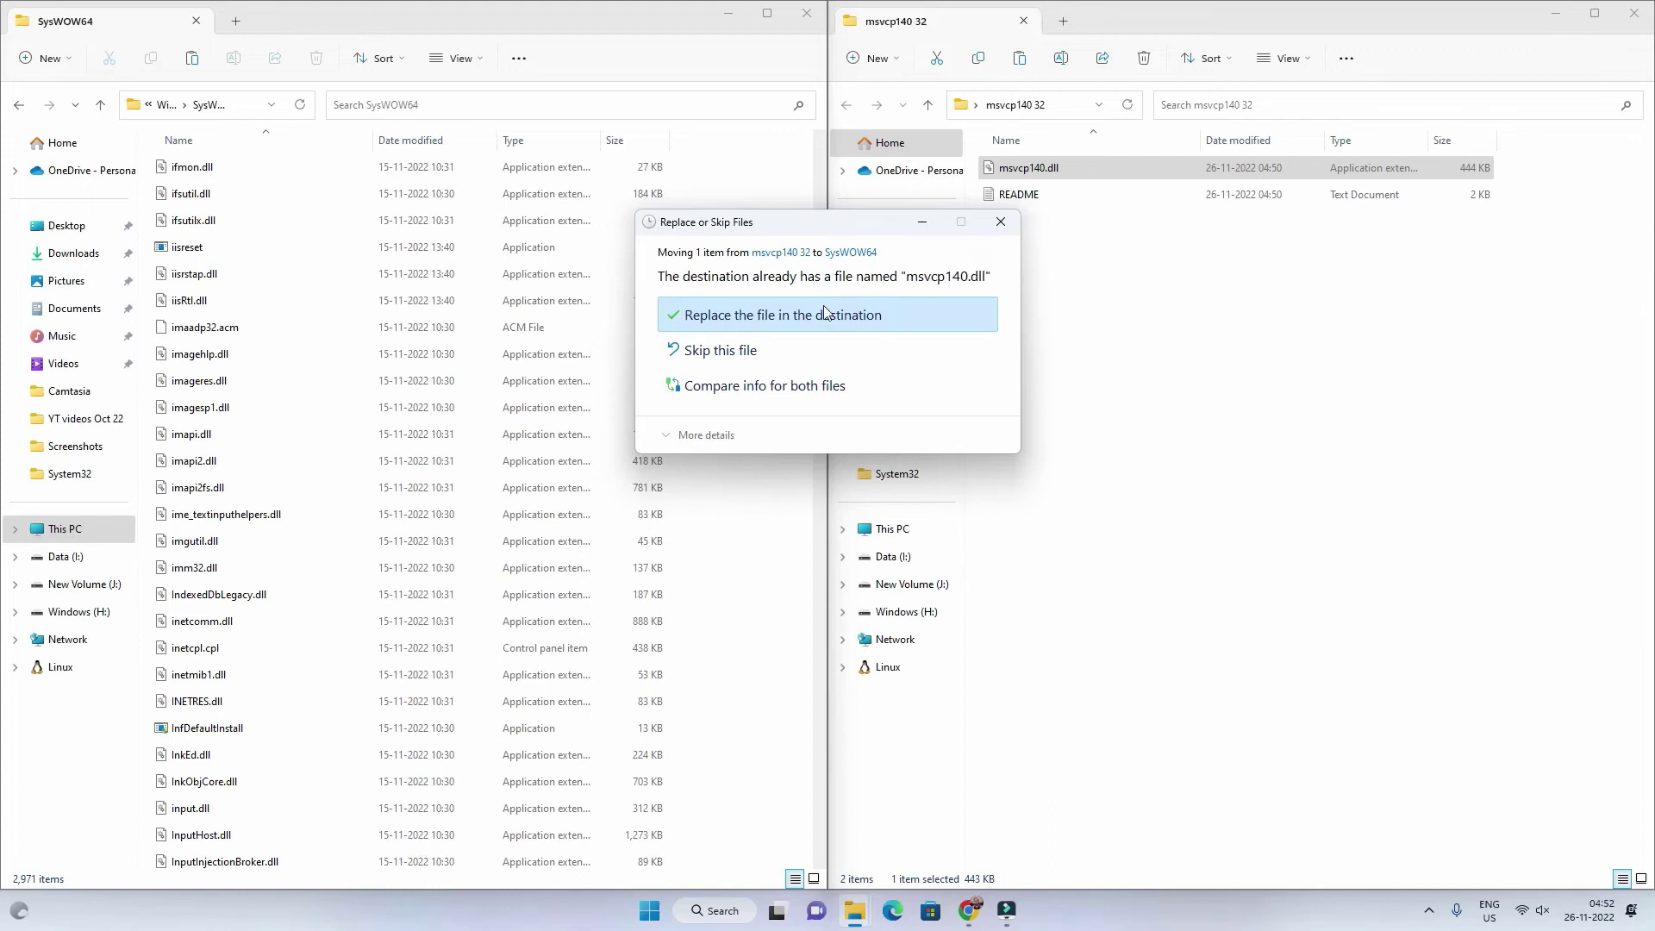
click(775, 320)
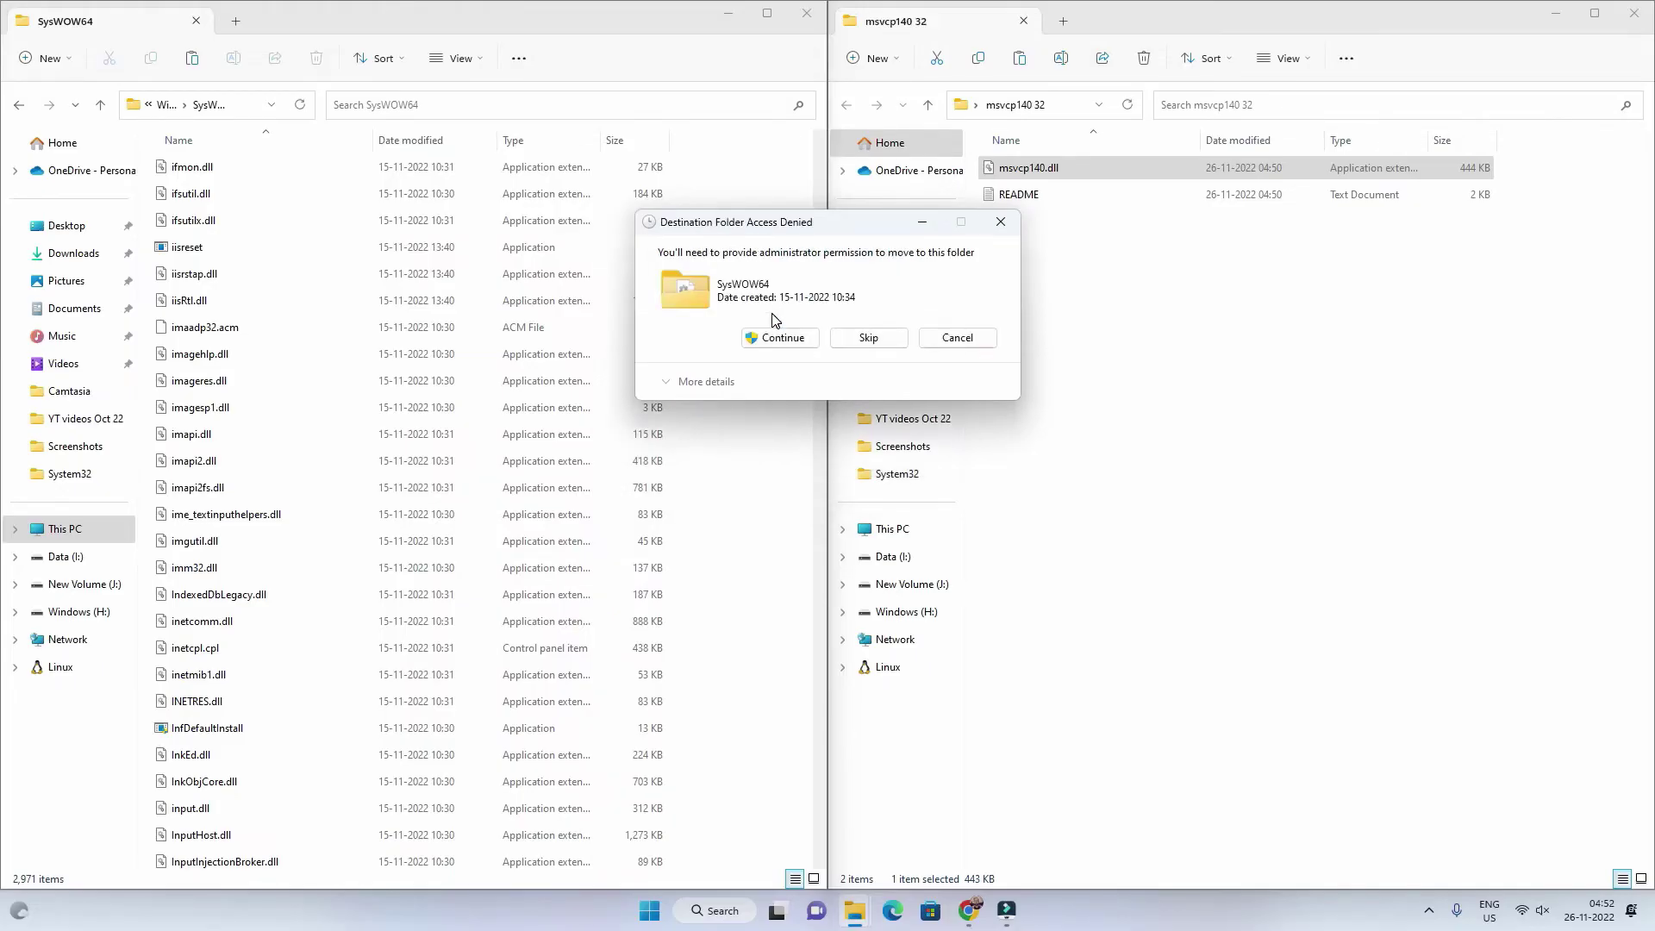
click(772, 339)
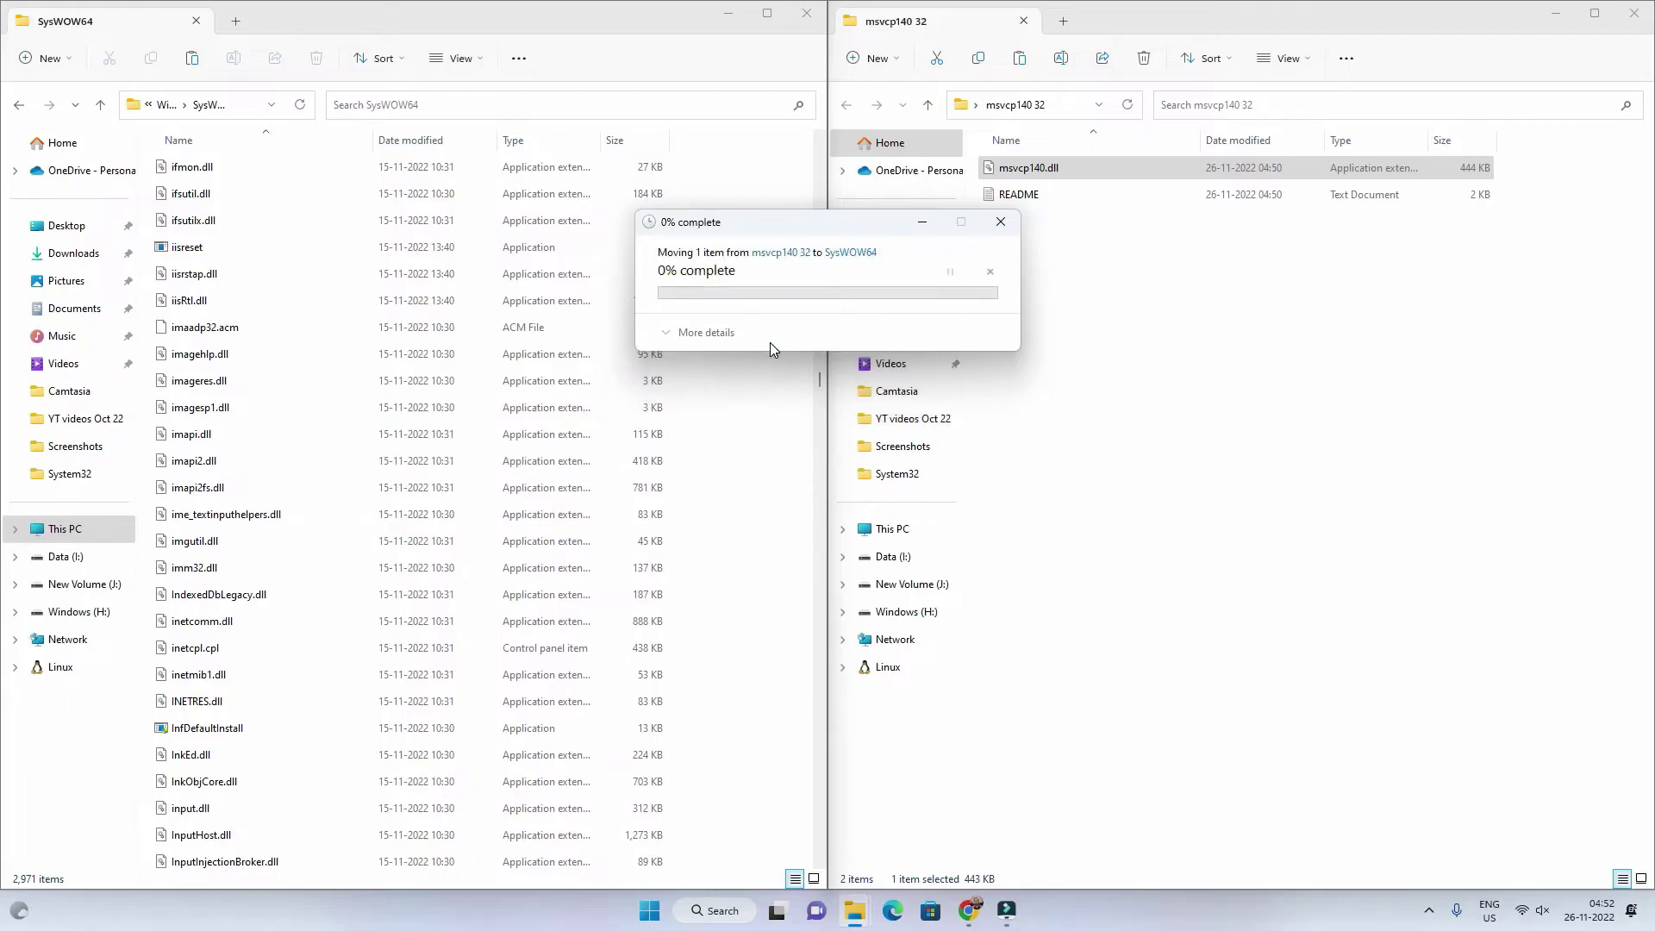
click(999, 231)
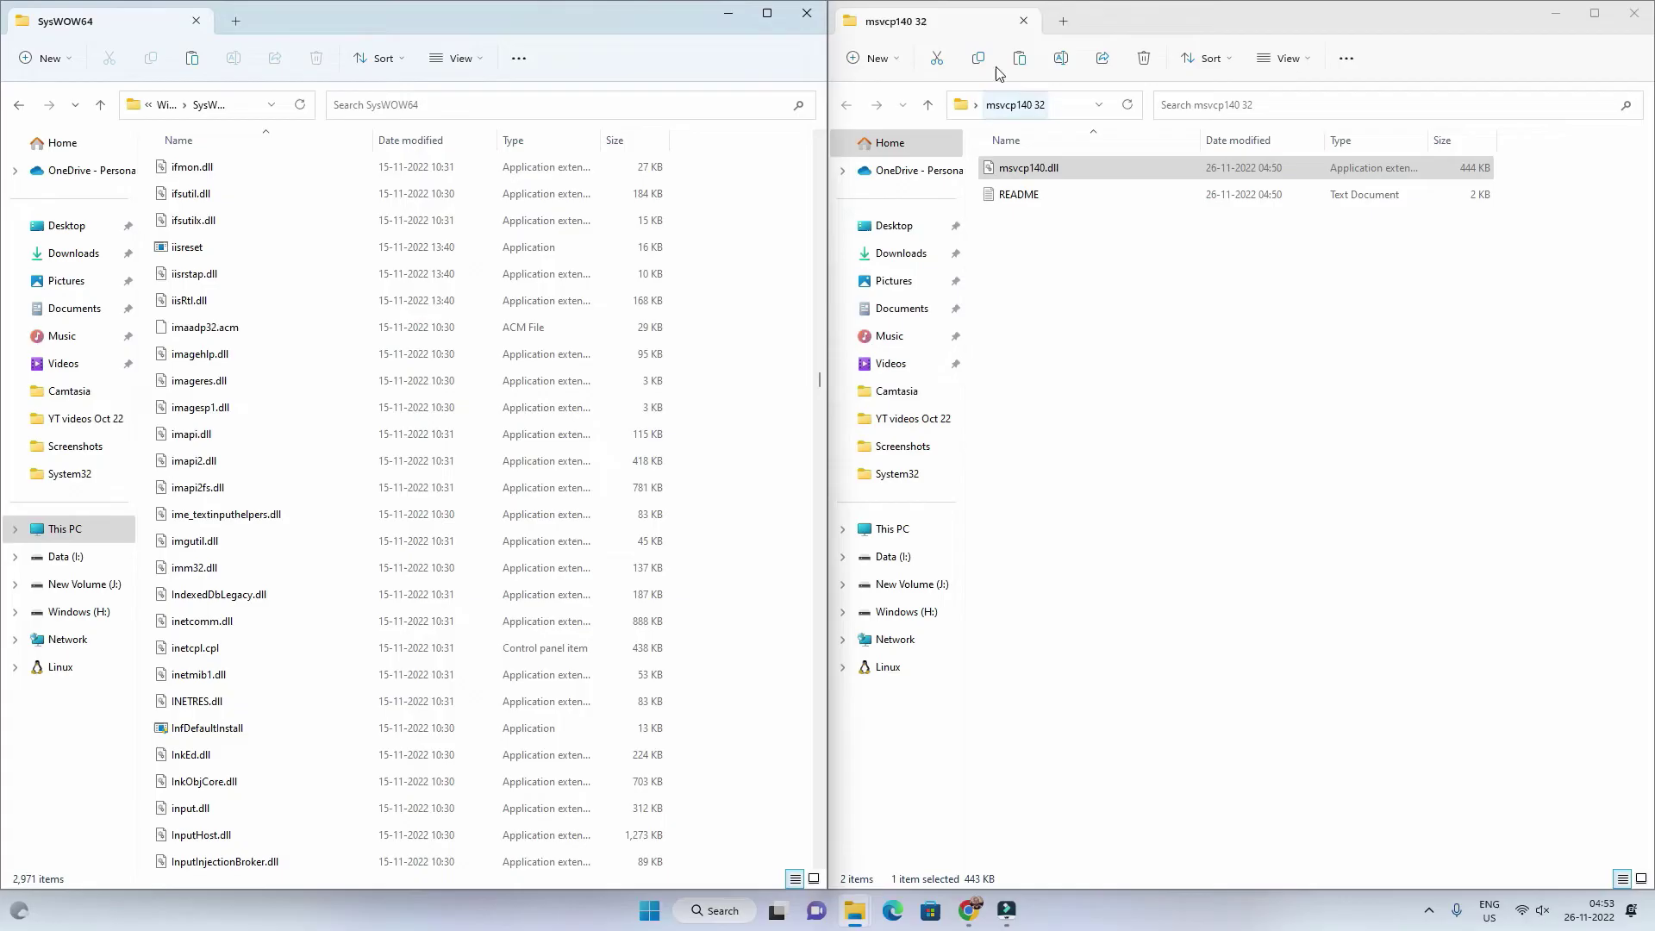
Step: Close the msvcp140 32 and SysWOW64 folder windows and glance at Start's power options
click(1634, 13)
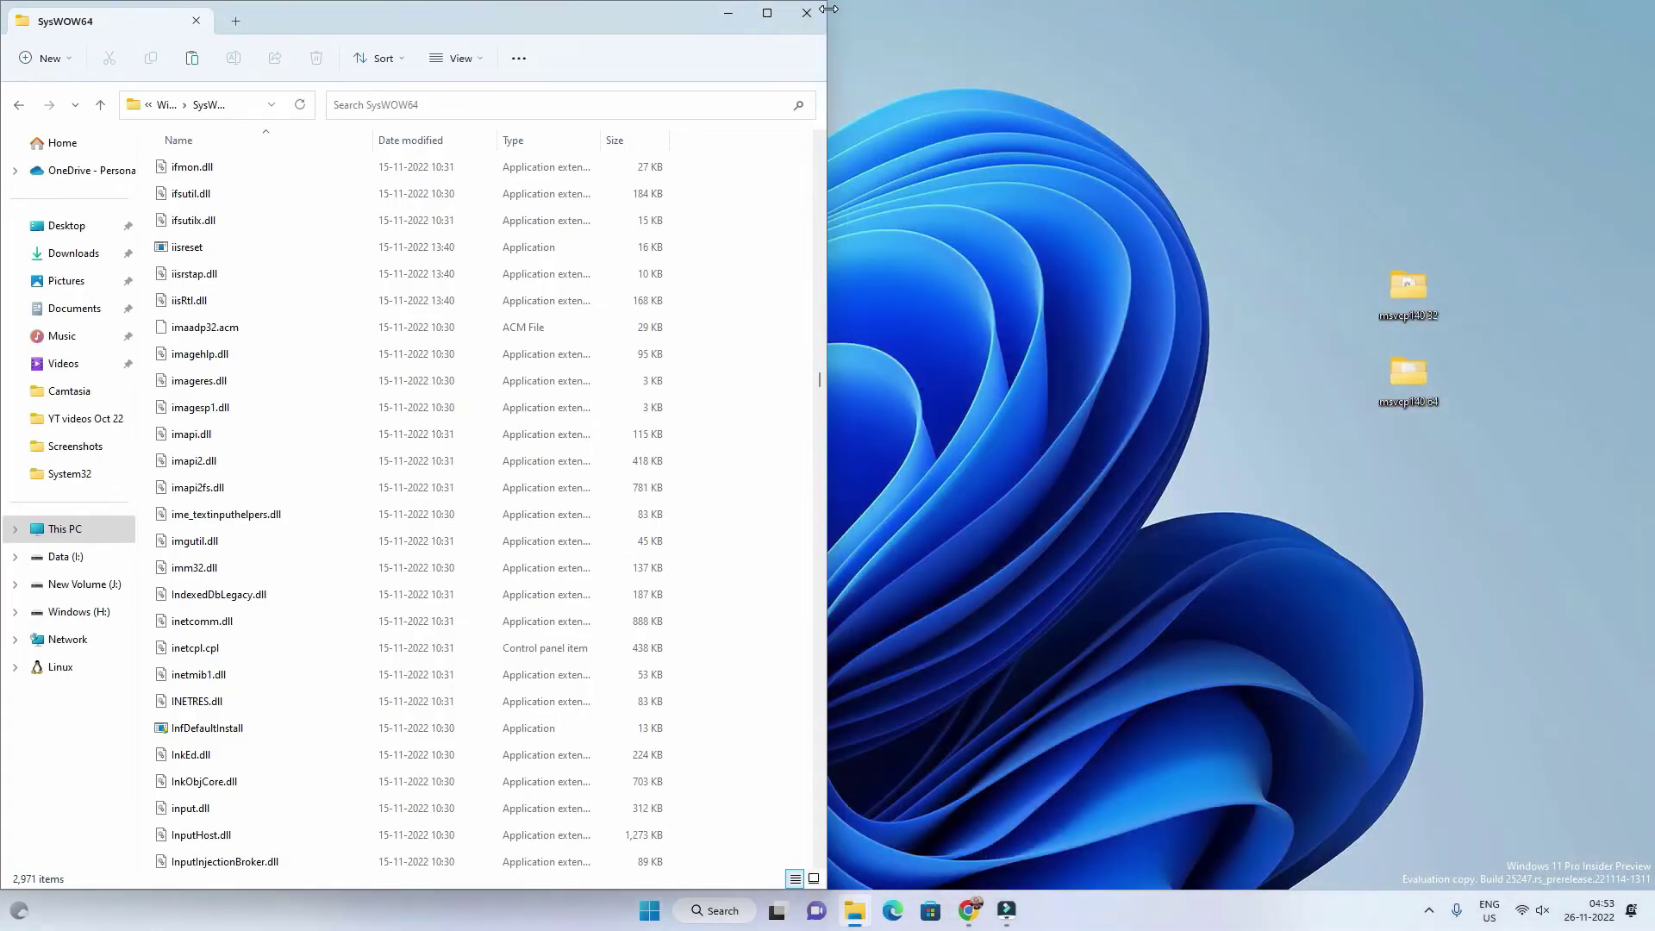
click(807, 15)
click(650, 910)
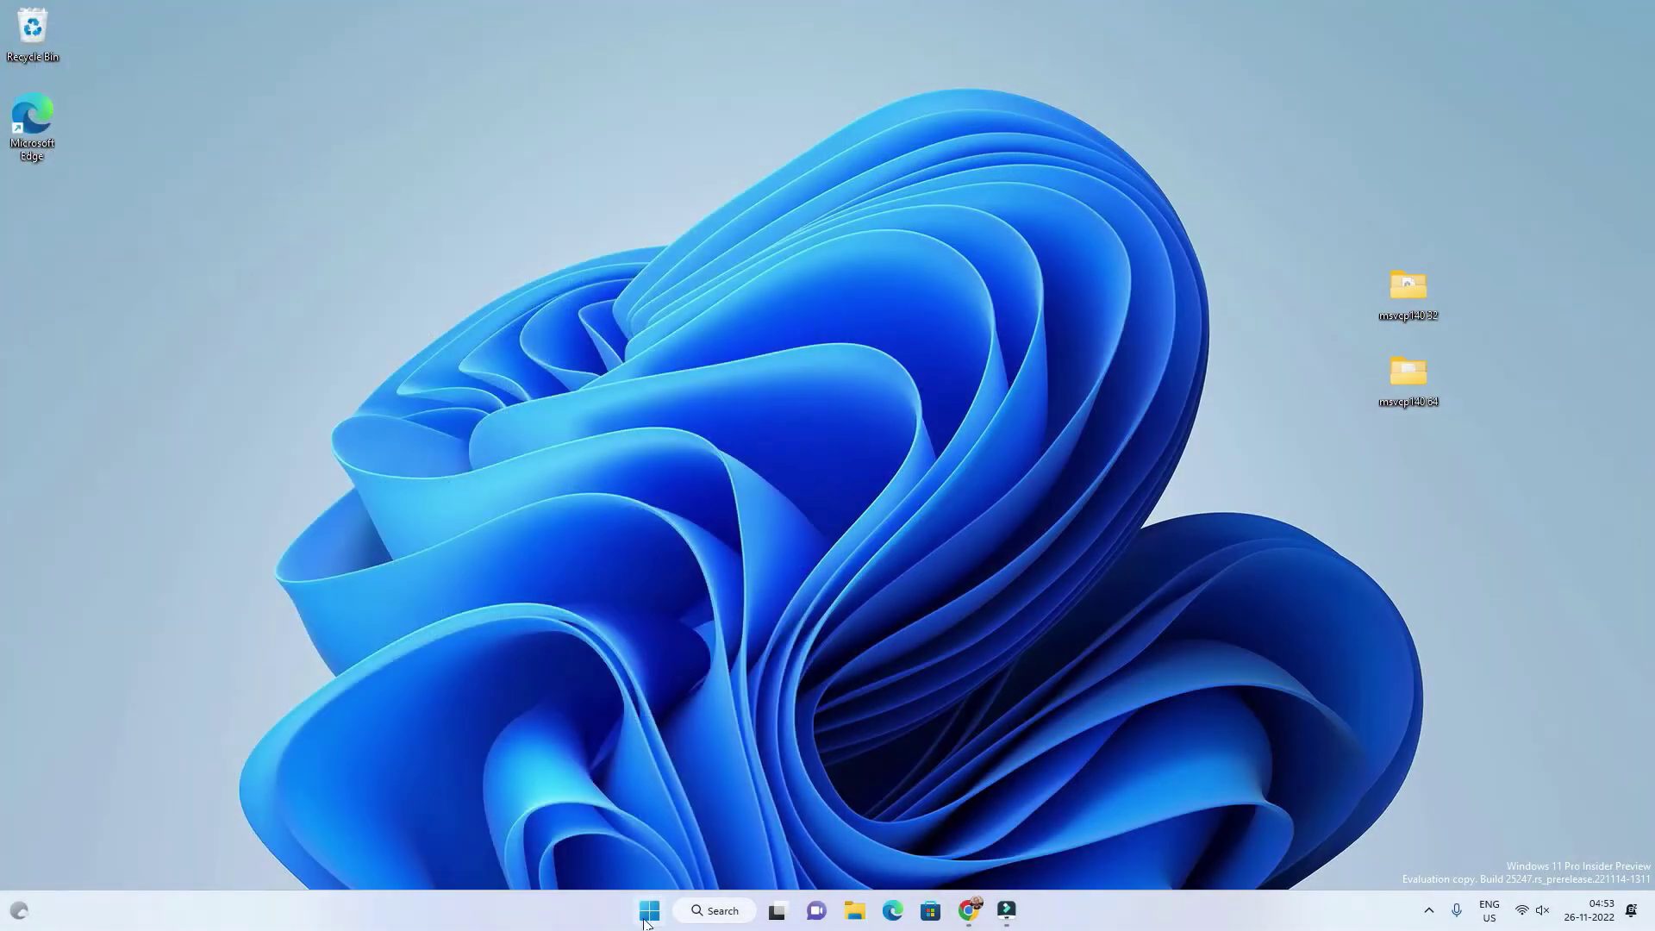
click(1048, 855)
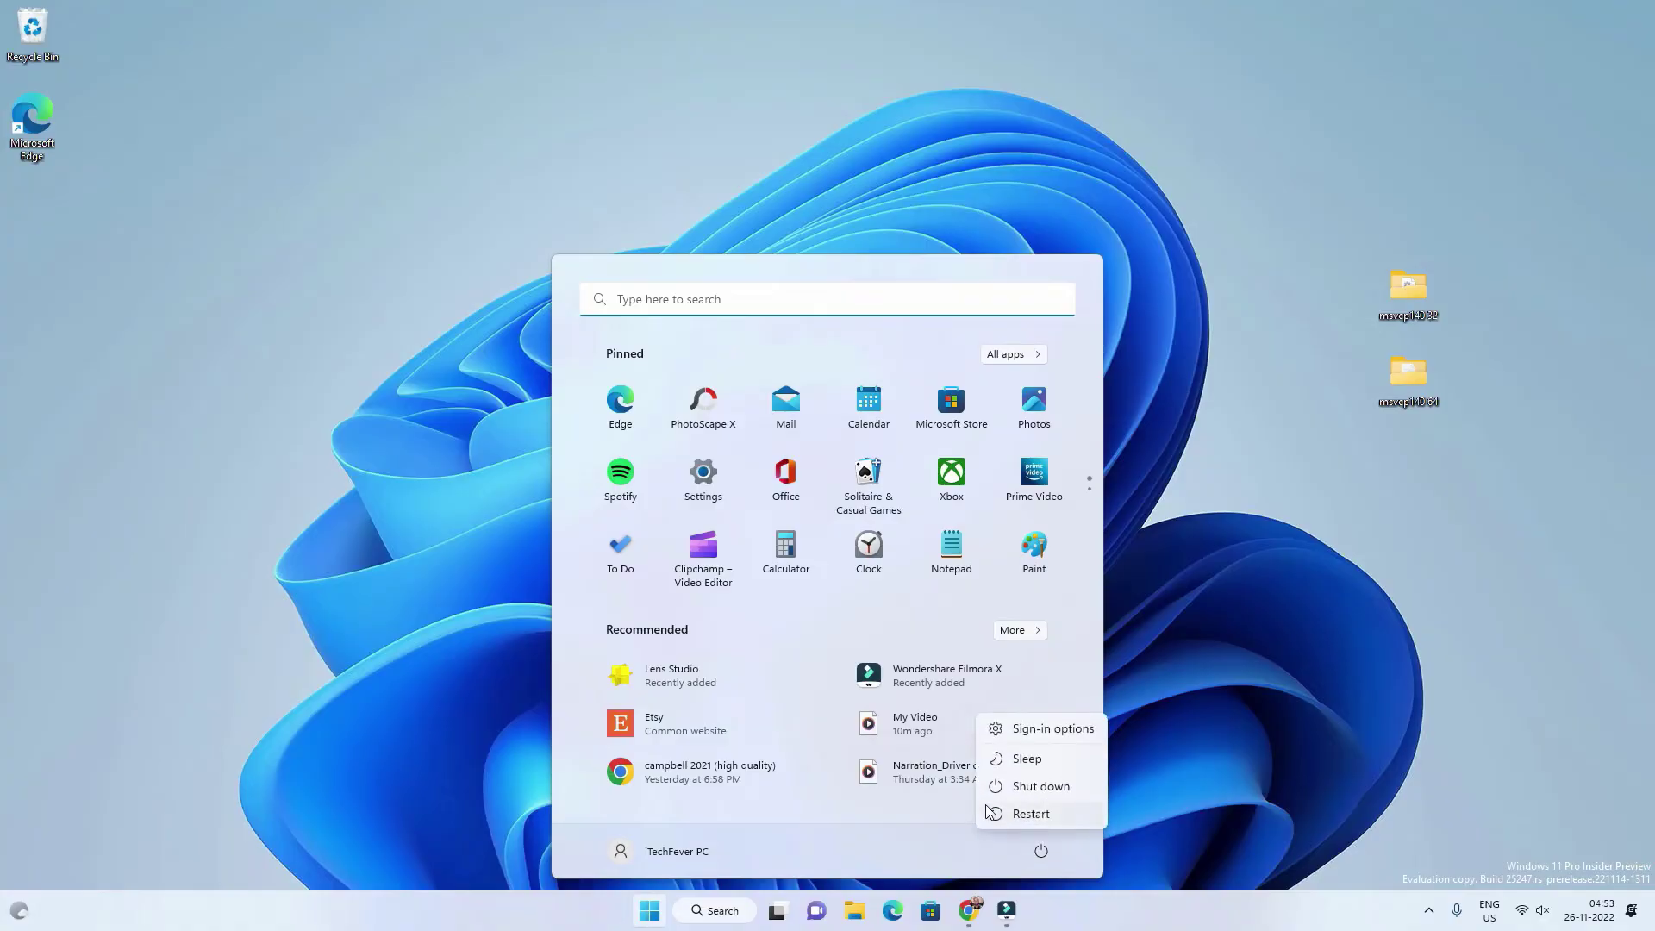
click(1144, 345)
click(833, 207)
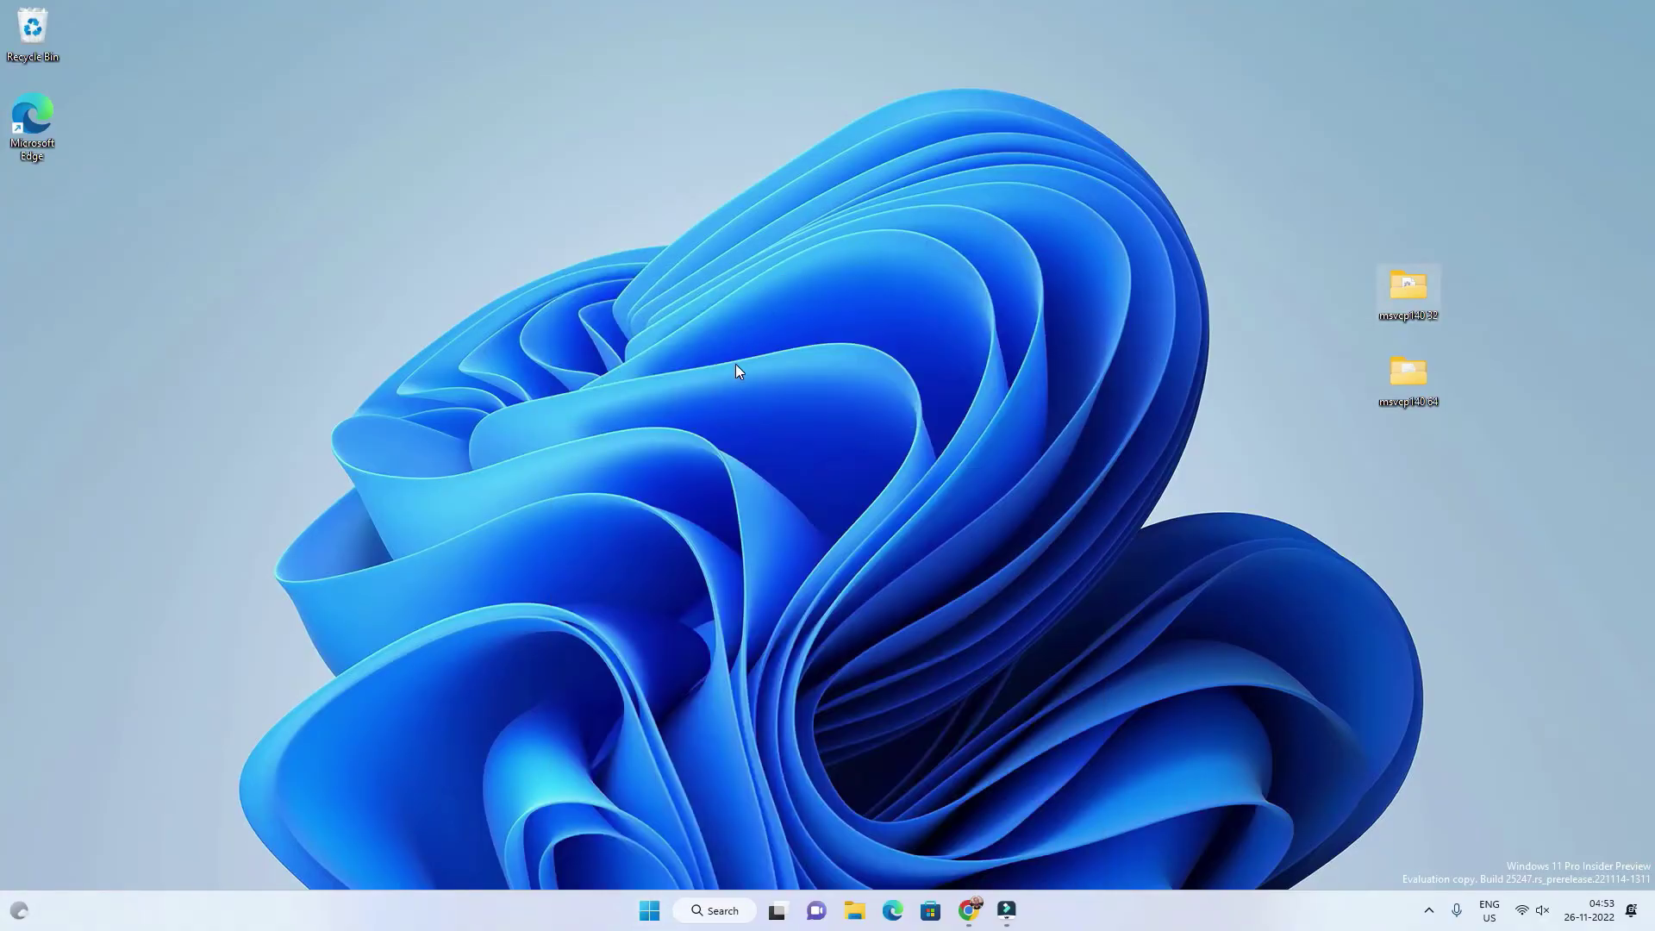
Step: Reopen Start and scroll through the All apps list of installed programs
click(643, 913)
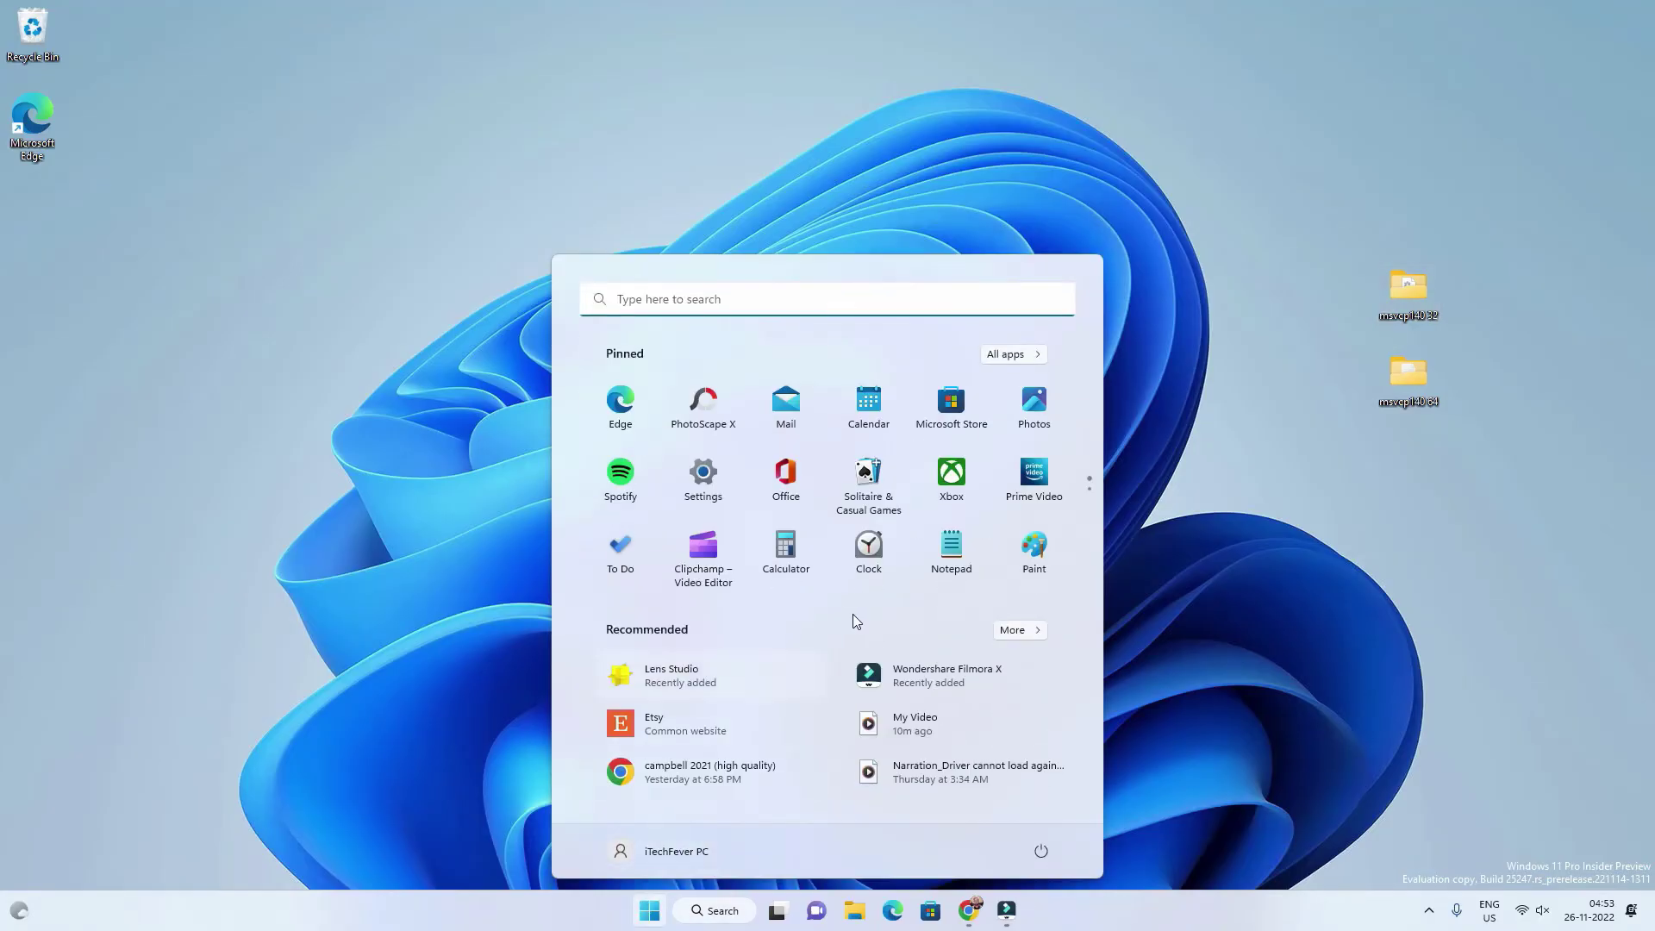
click(1022, 354)
scroll(1098, 414, down, 1)
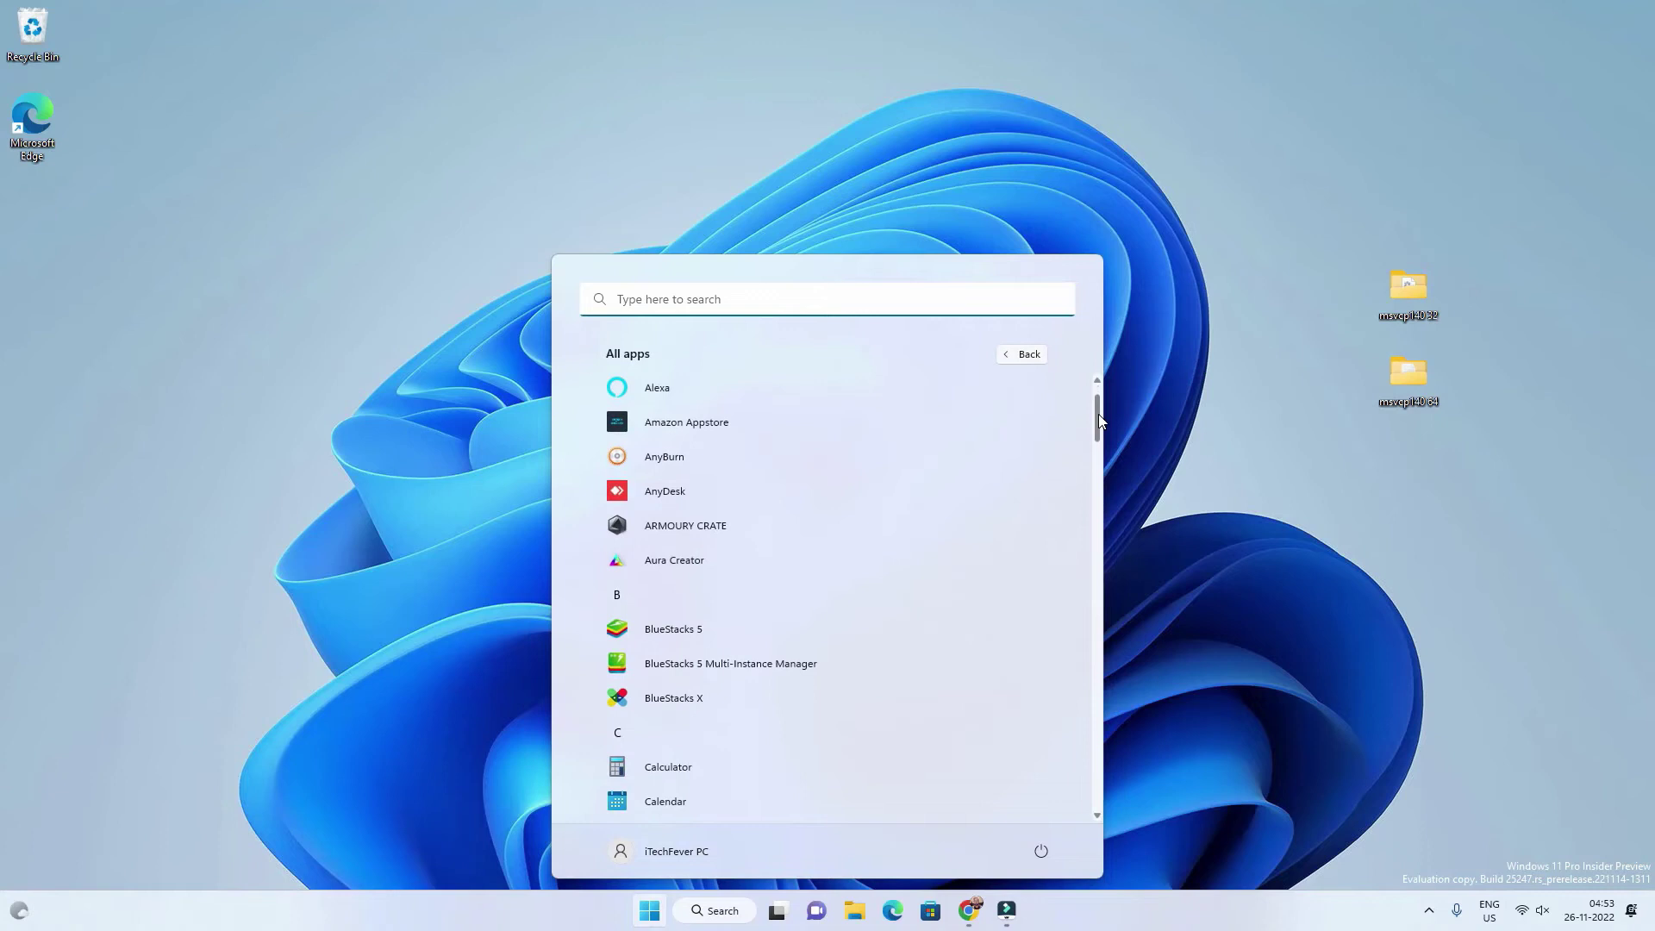
Step: Start ARMOURY CRATE from All apps, then close its window again
click(761, 512)
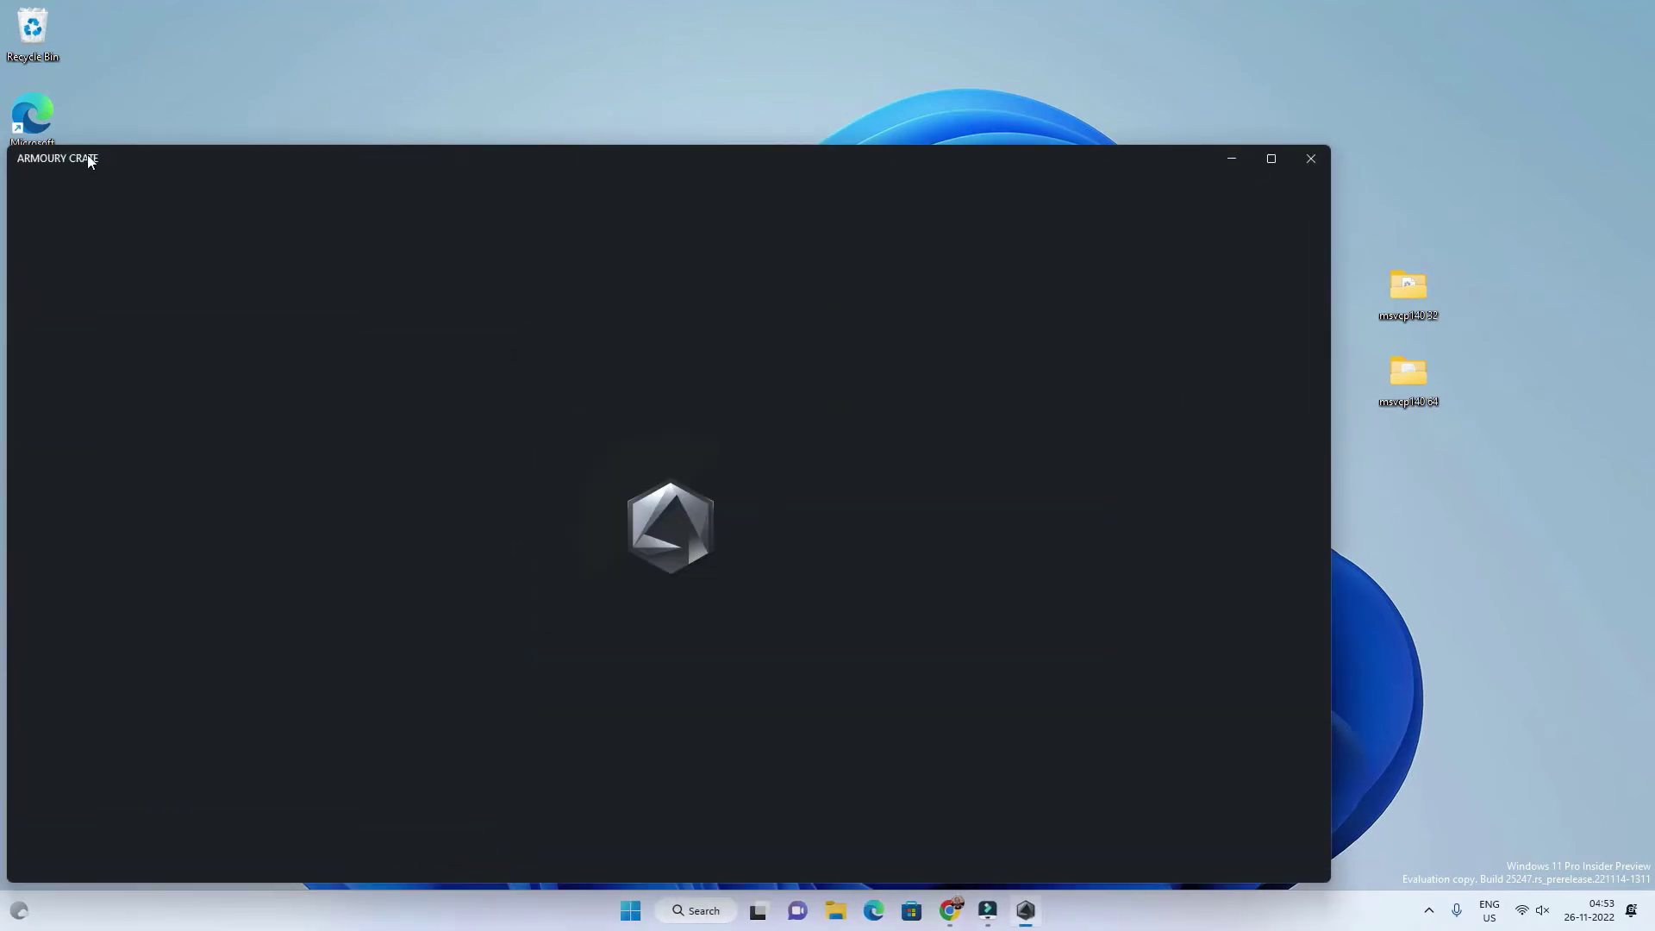
click(1311, 161)
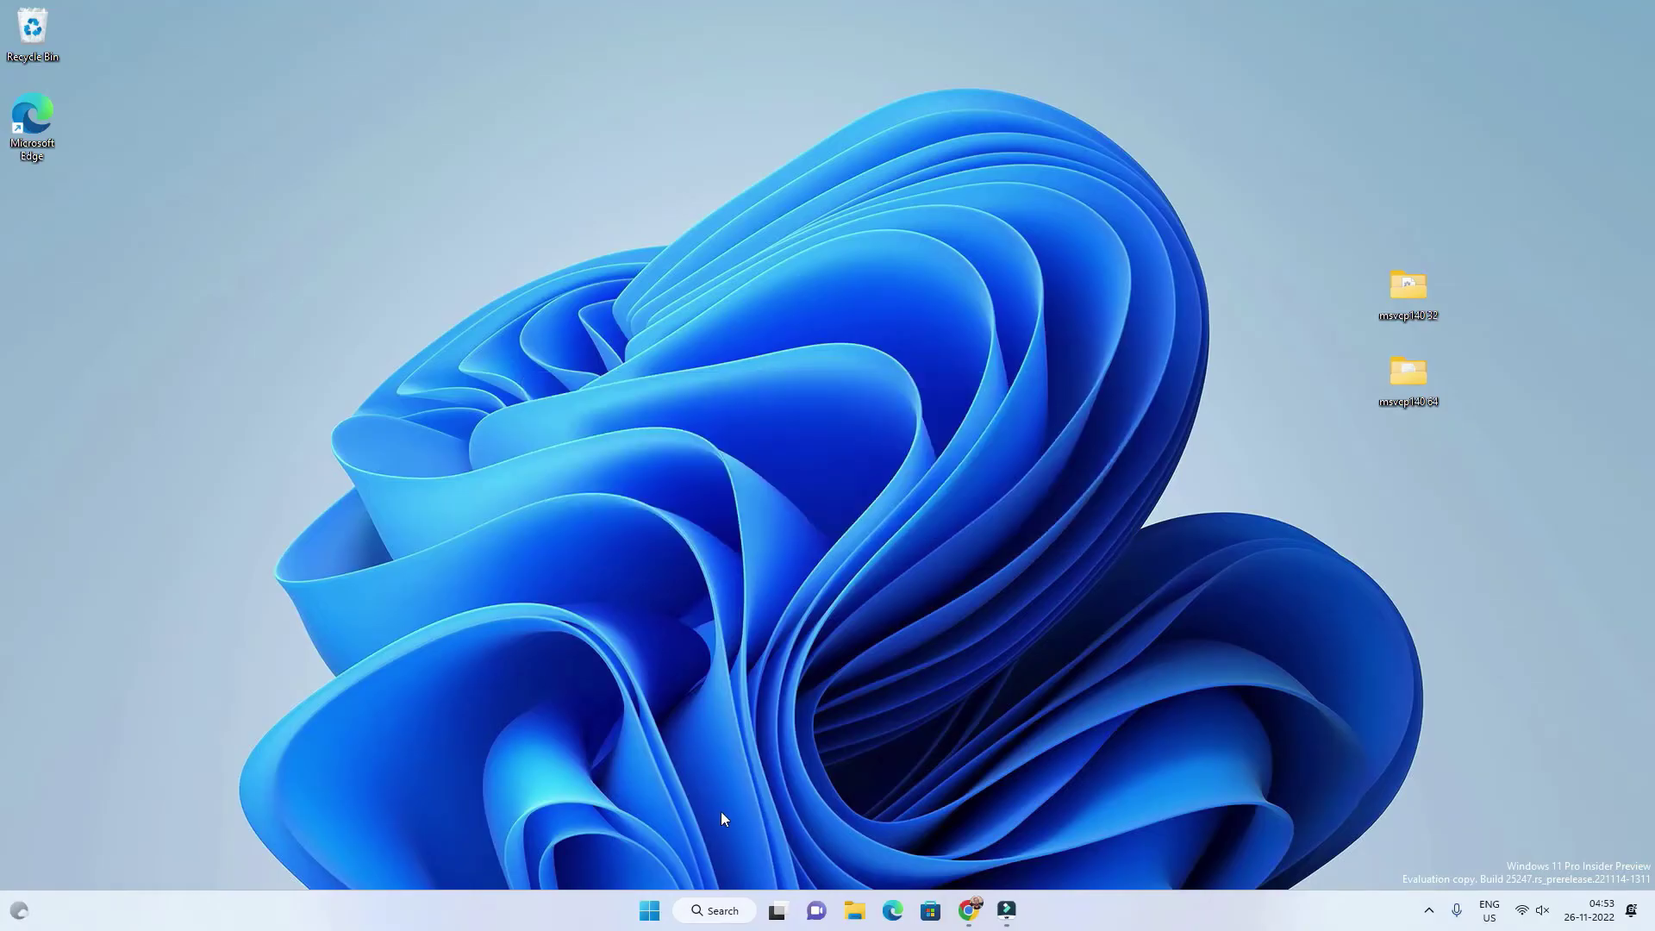
Step: Search 'control', go to Programs and Features, and select Visual C++ 2015-2019 Redistributable (x64)
click(718, 914)
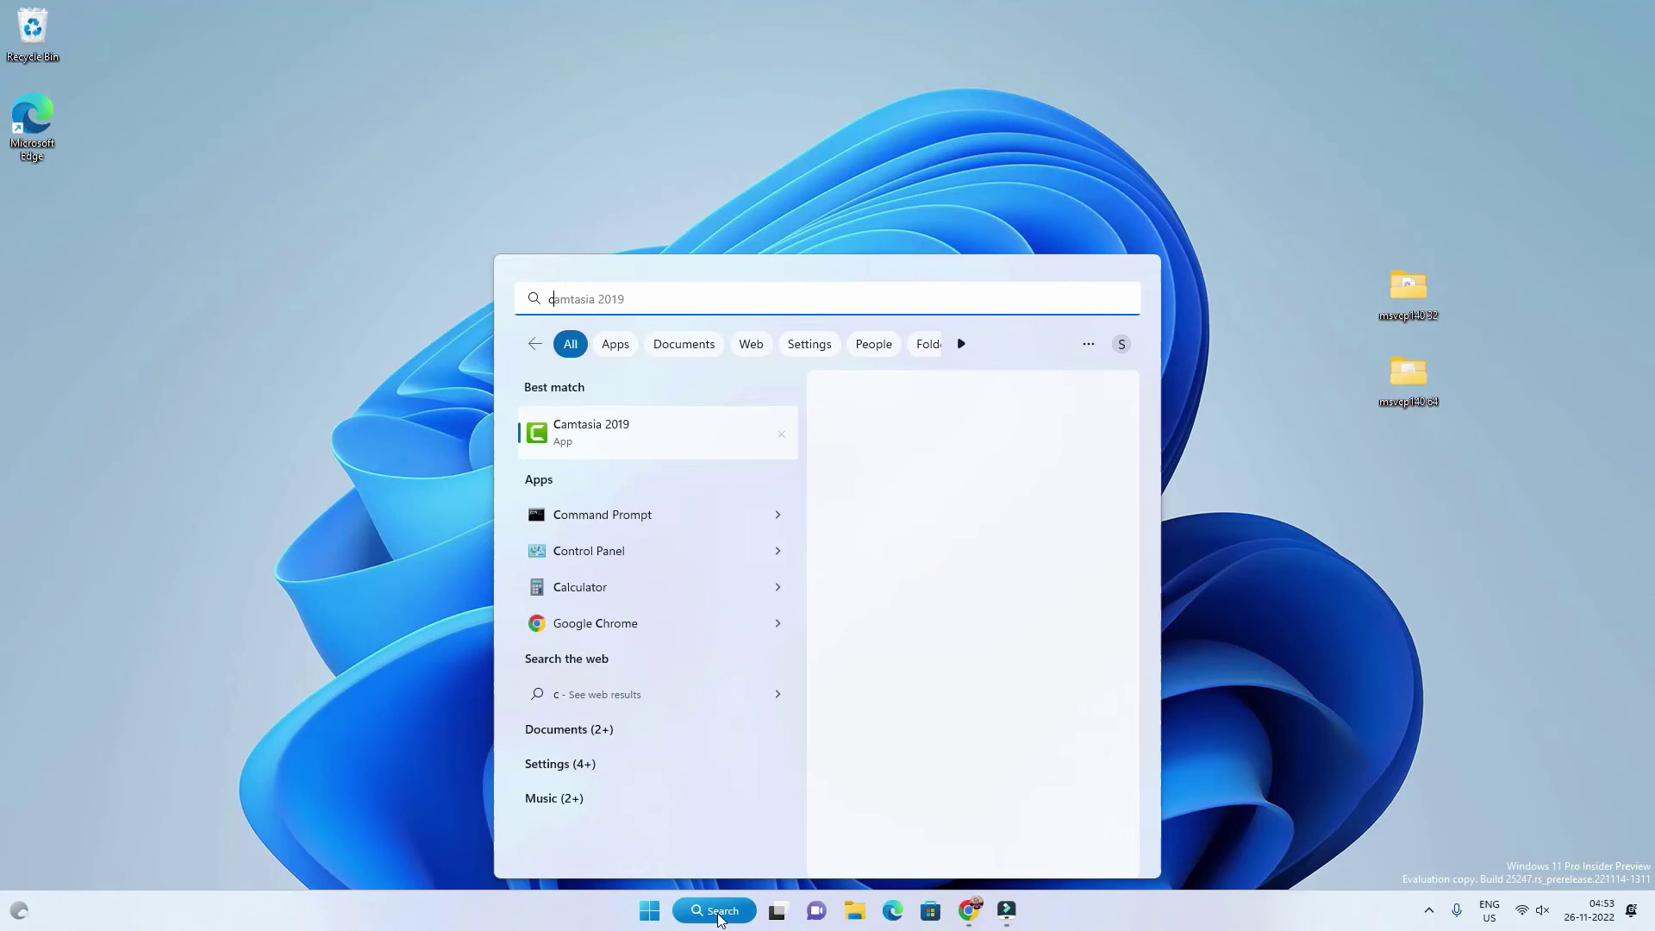
text(control)
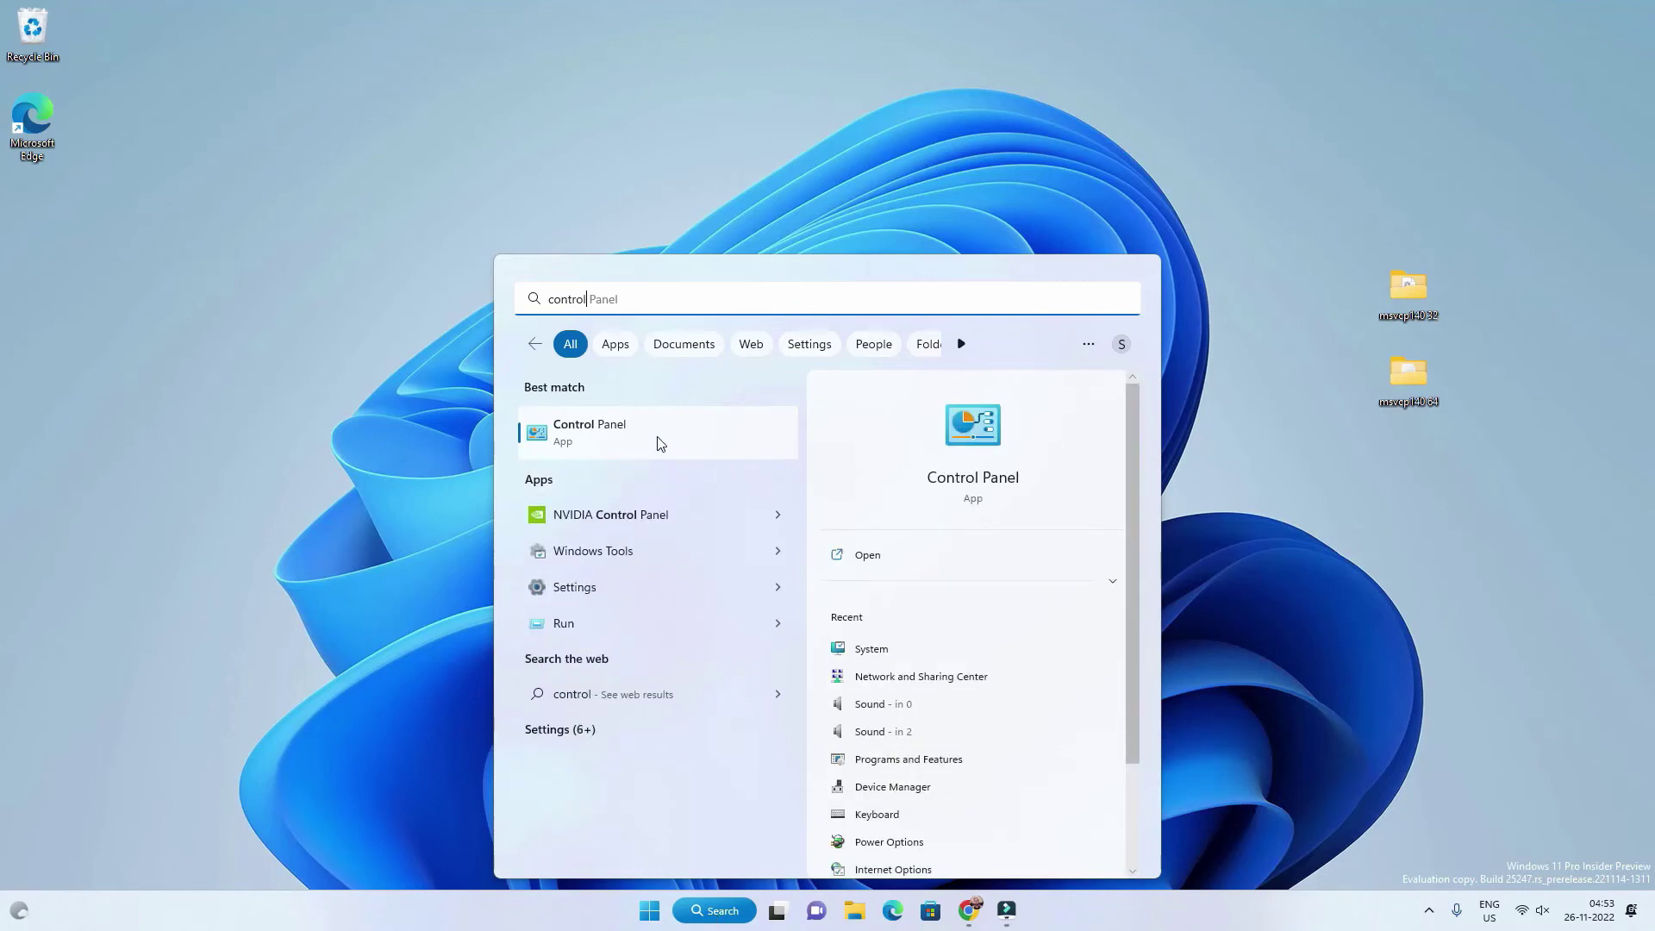
click(655, 436)
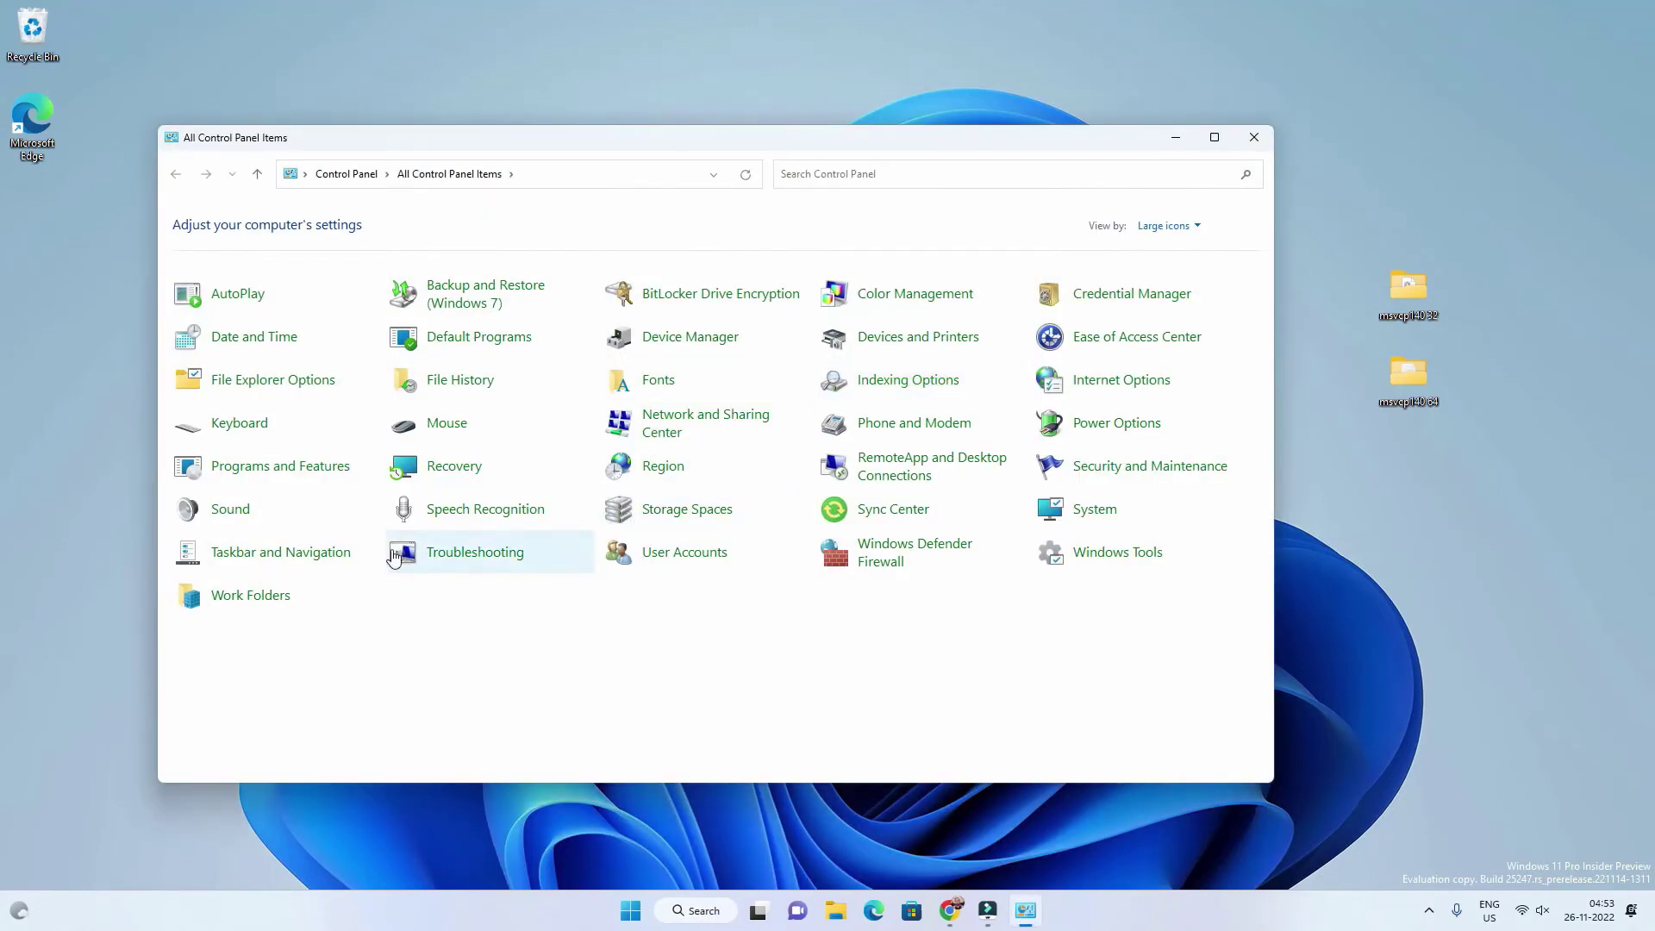
click(280, 466)
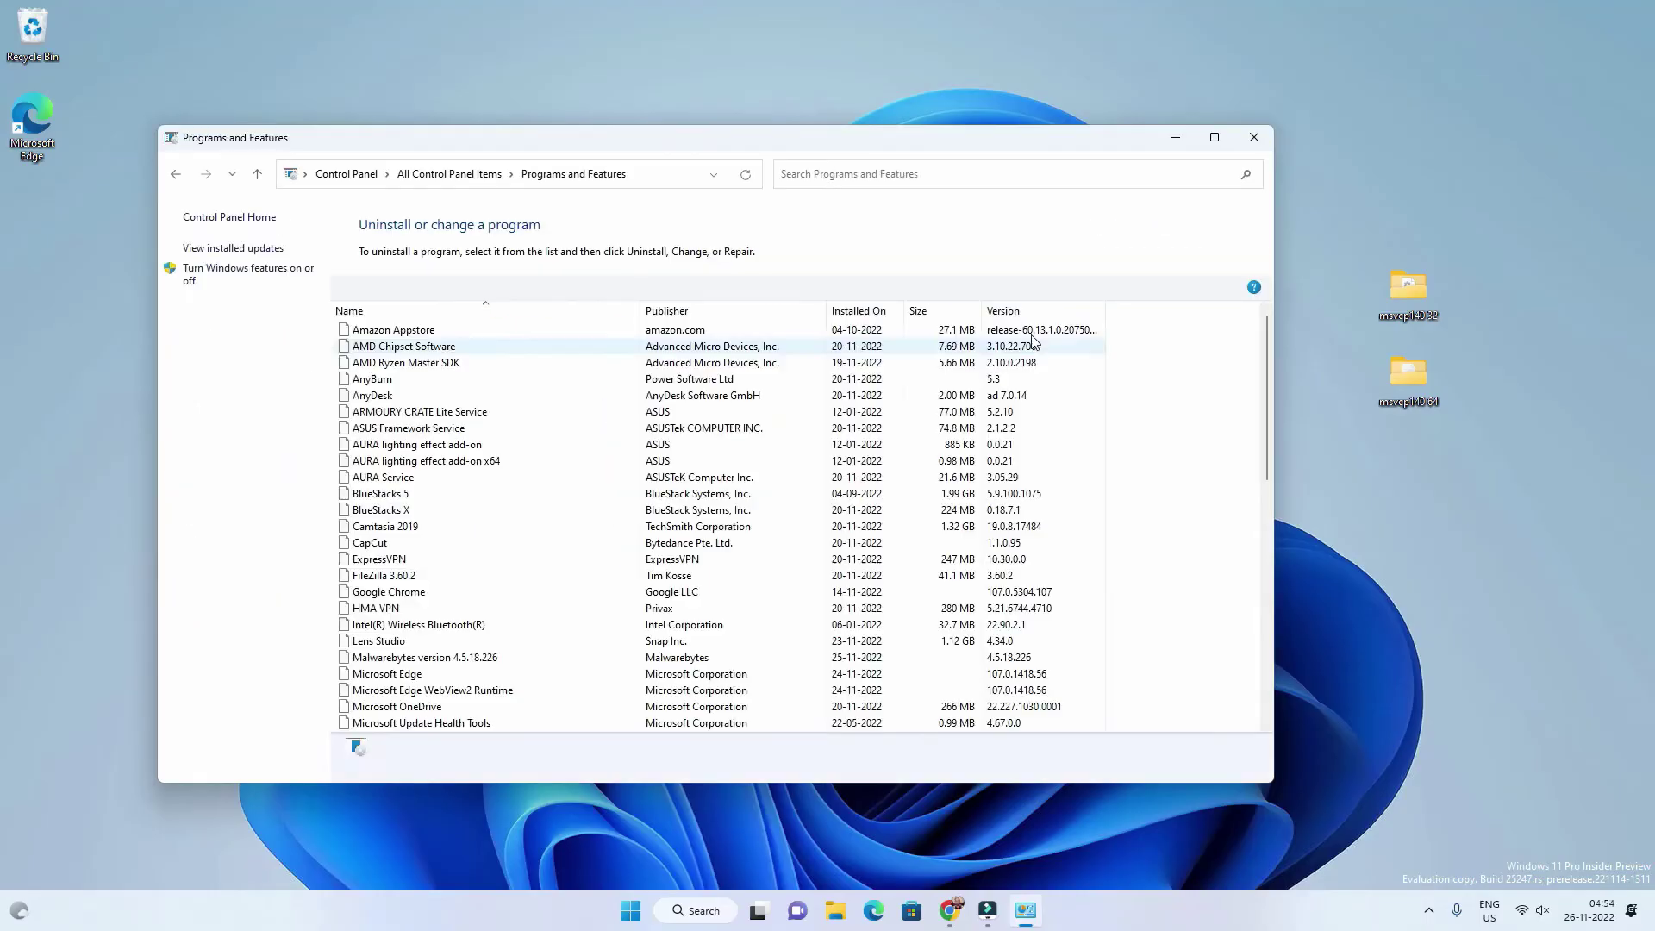
drag(1270, 345, 1281, 470)
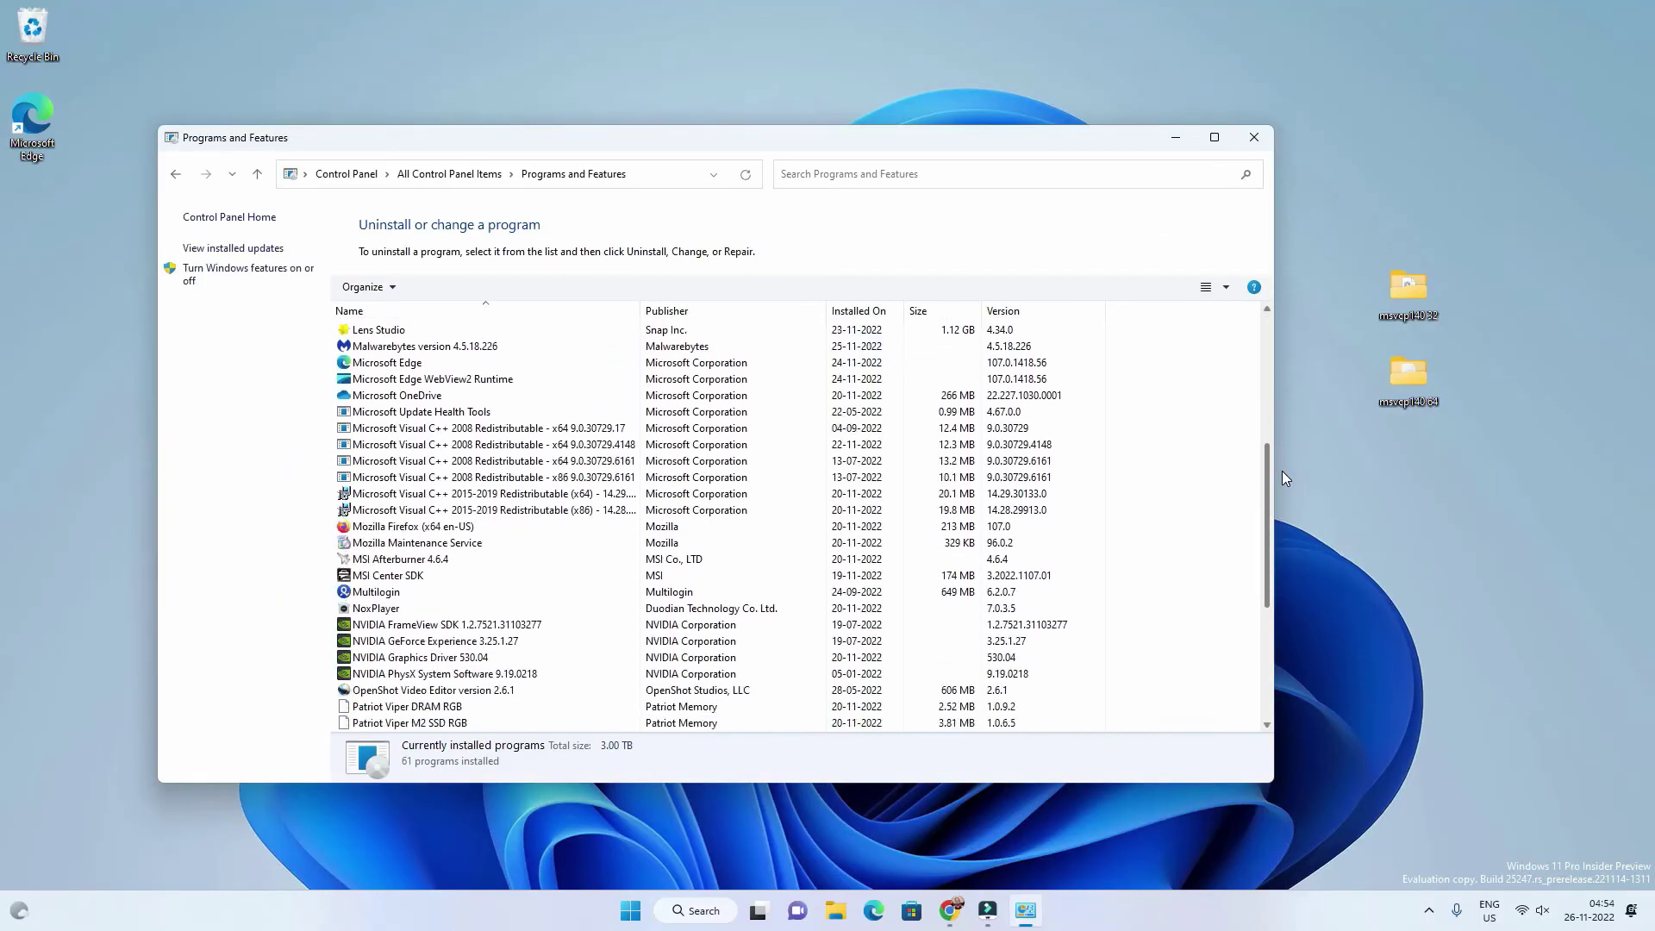
click(466, 498)
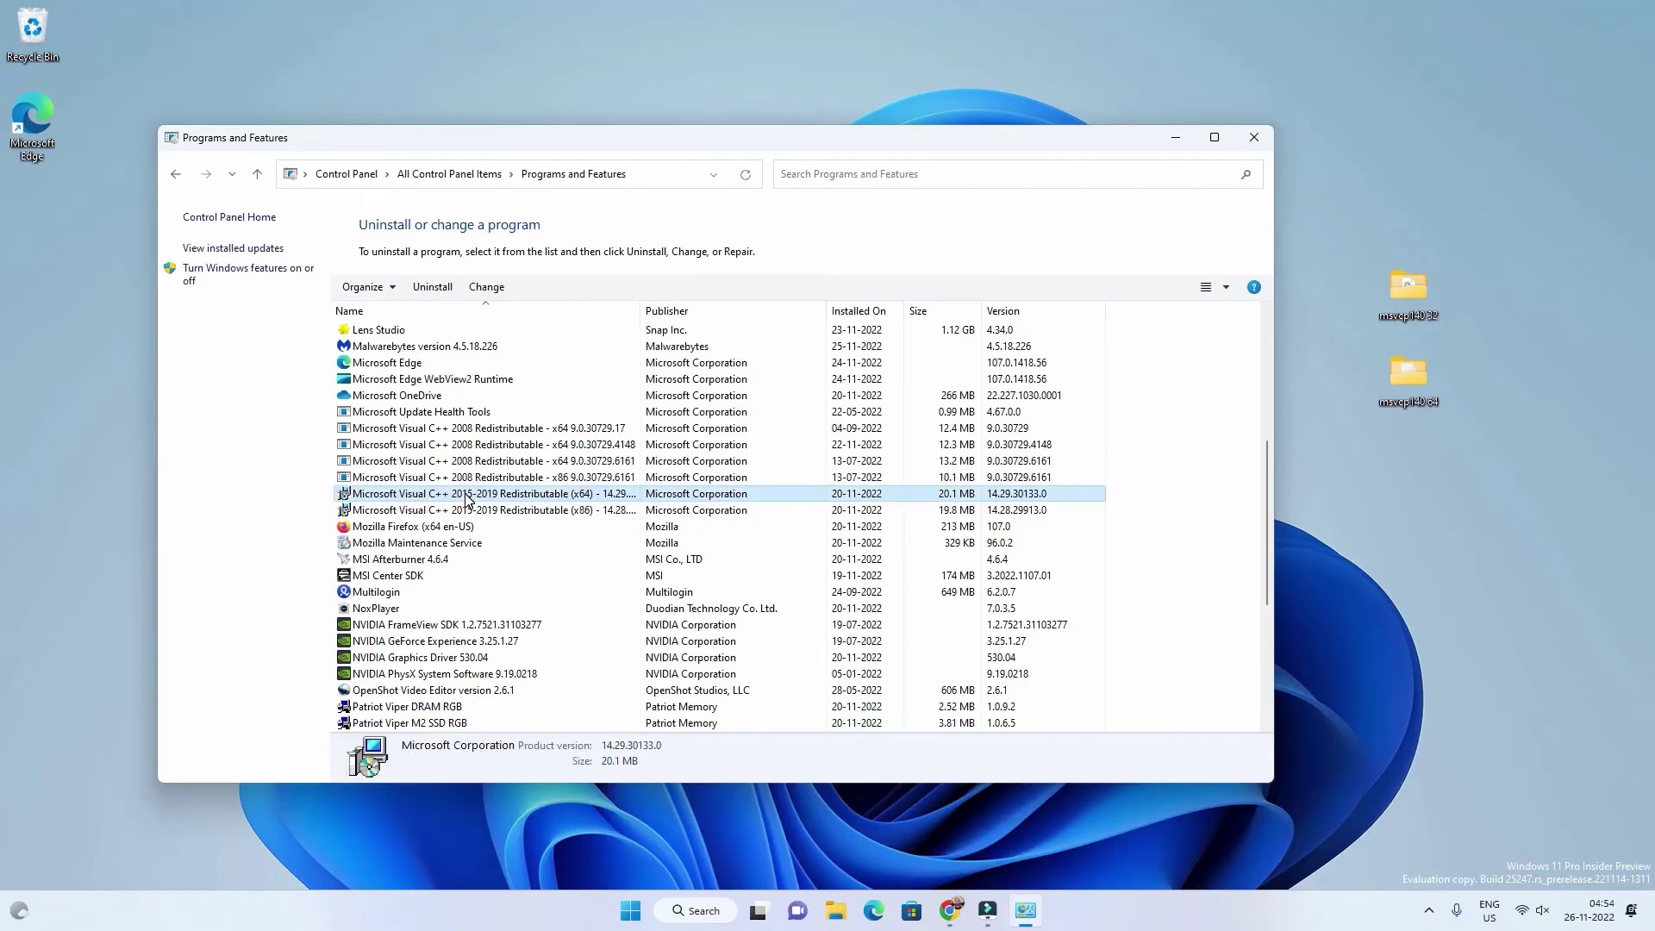
Step: Run Repair on the Visual C++ 2015-2019 (x64) 14.29.30133 redistributable and dismiss Setup Successful
right_click(549, 495)
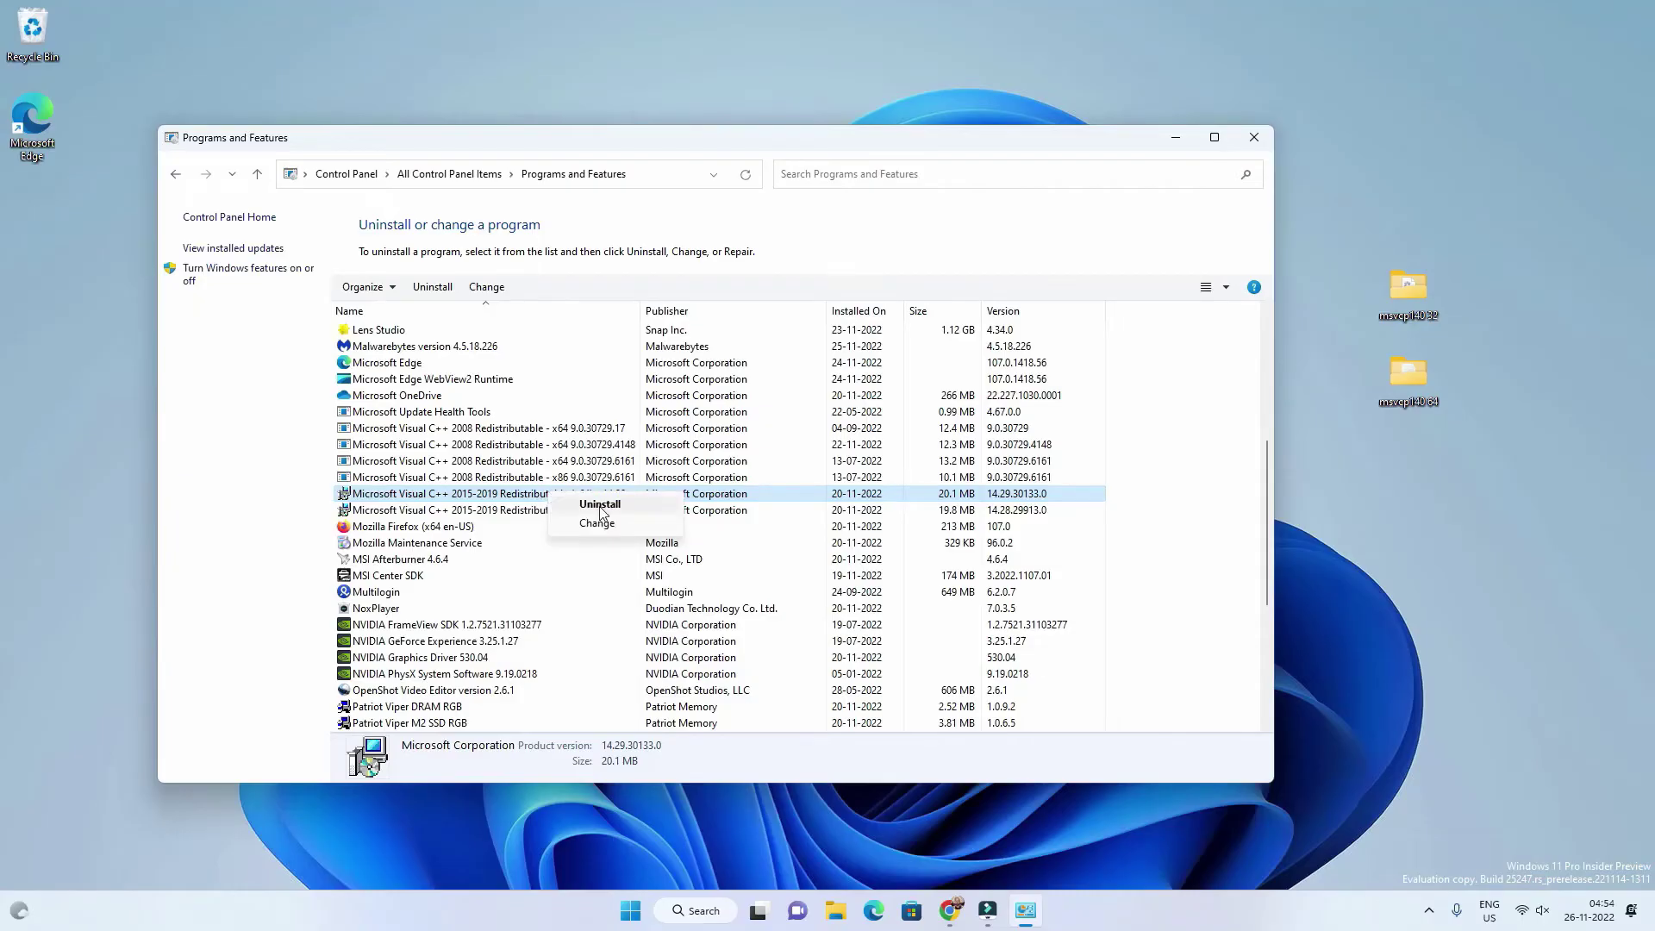
click(597, 523)
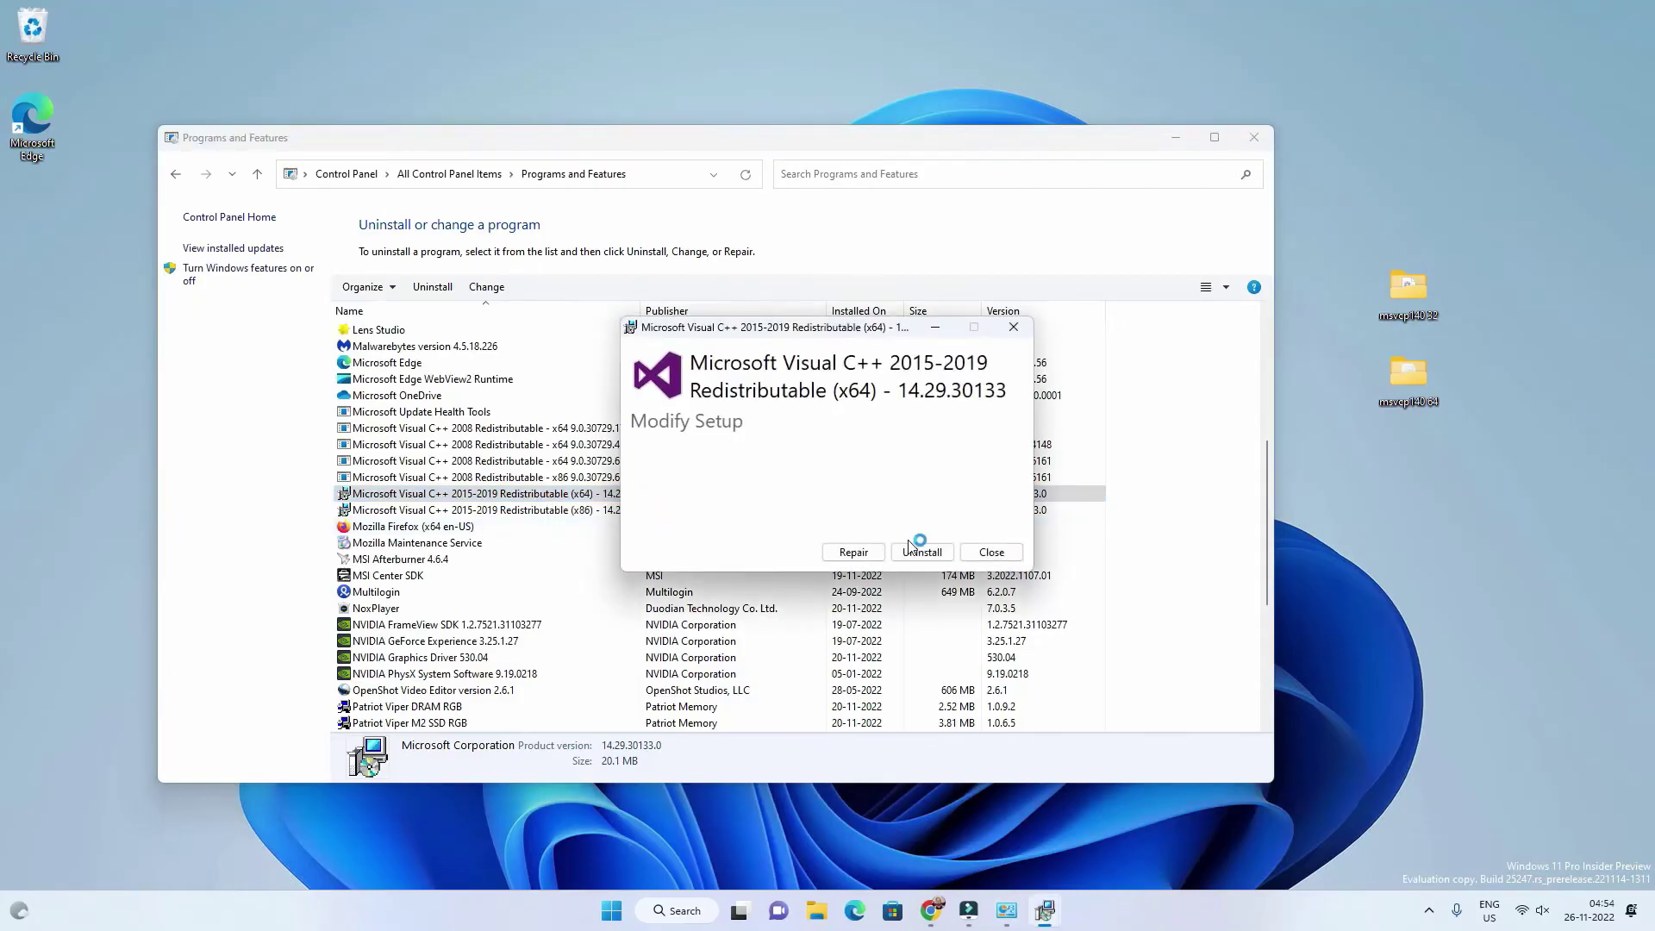
click(851, 552)
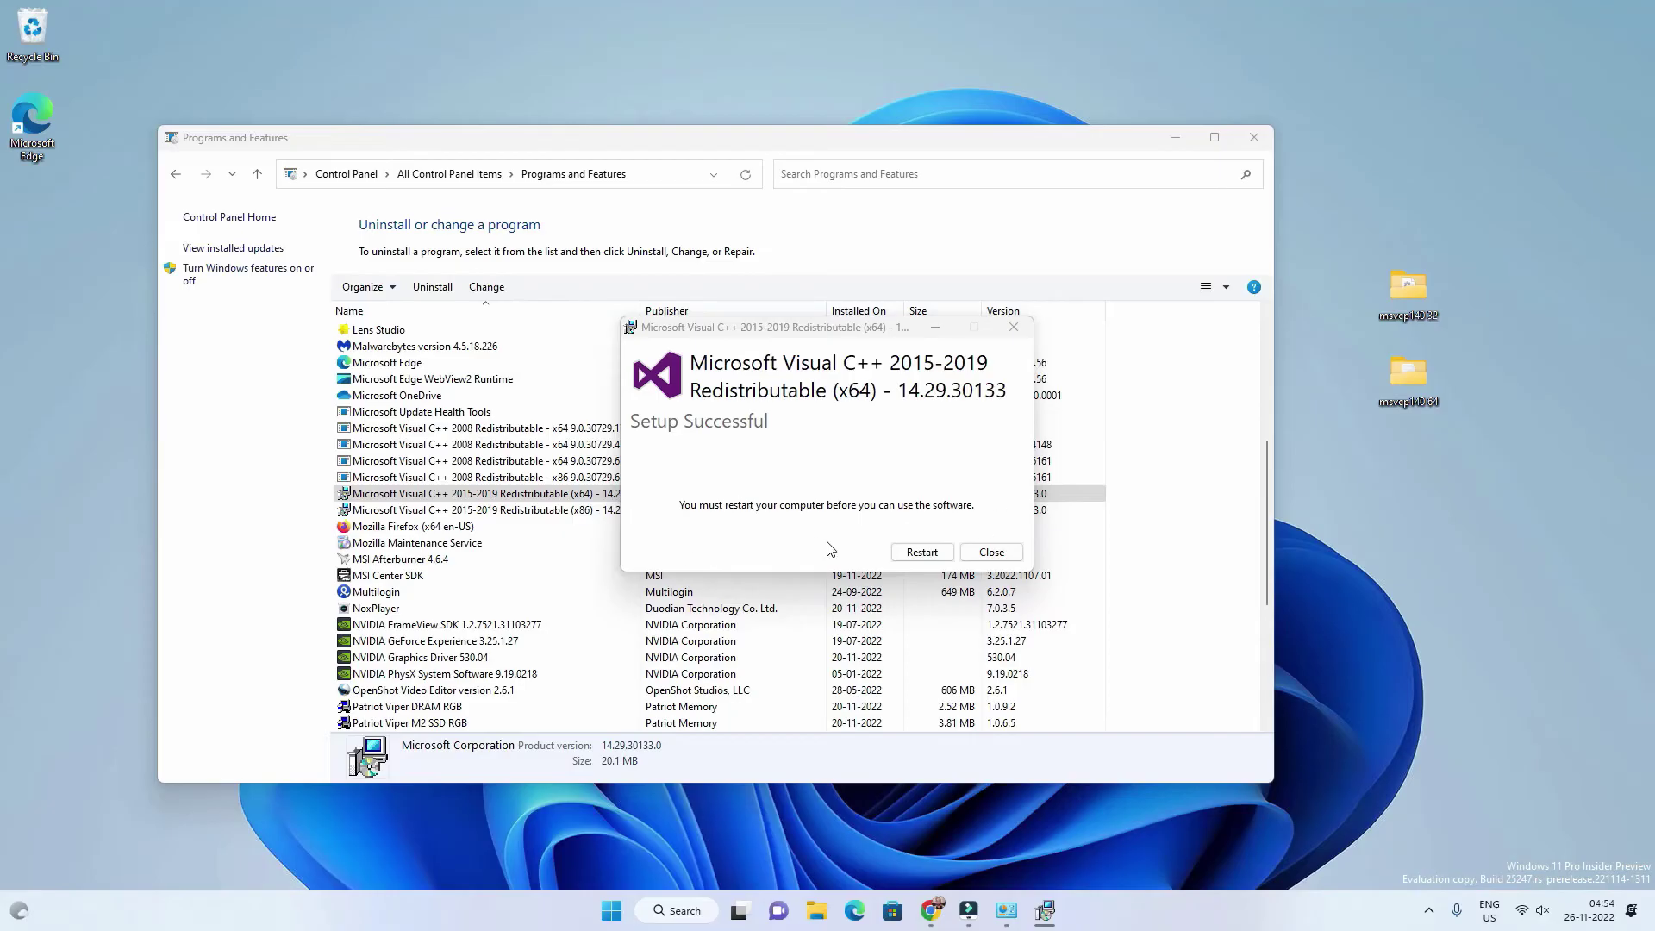
click(989, 552)
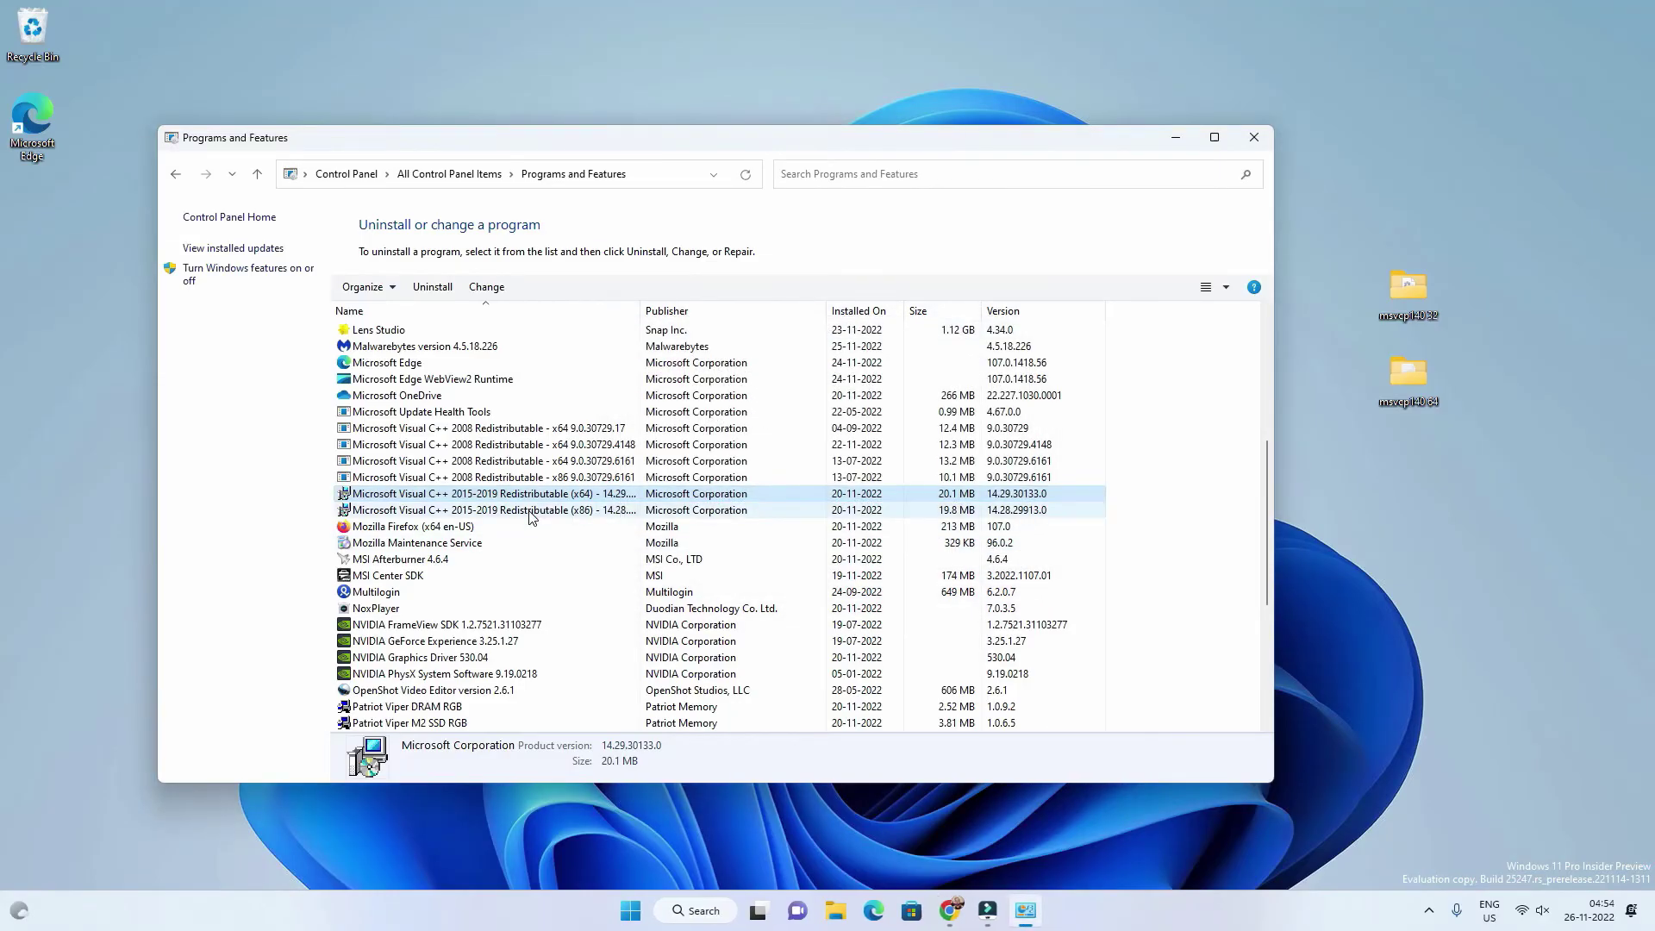
Step: Repair the Visual C++ 2015-2019 (x86) 14.28.29913 redistributable, then close Programs and Features
click(610, 512)
right_click(570, 513)
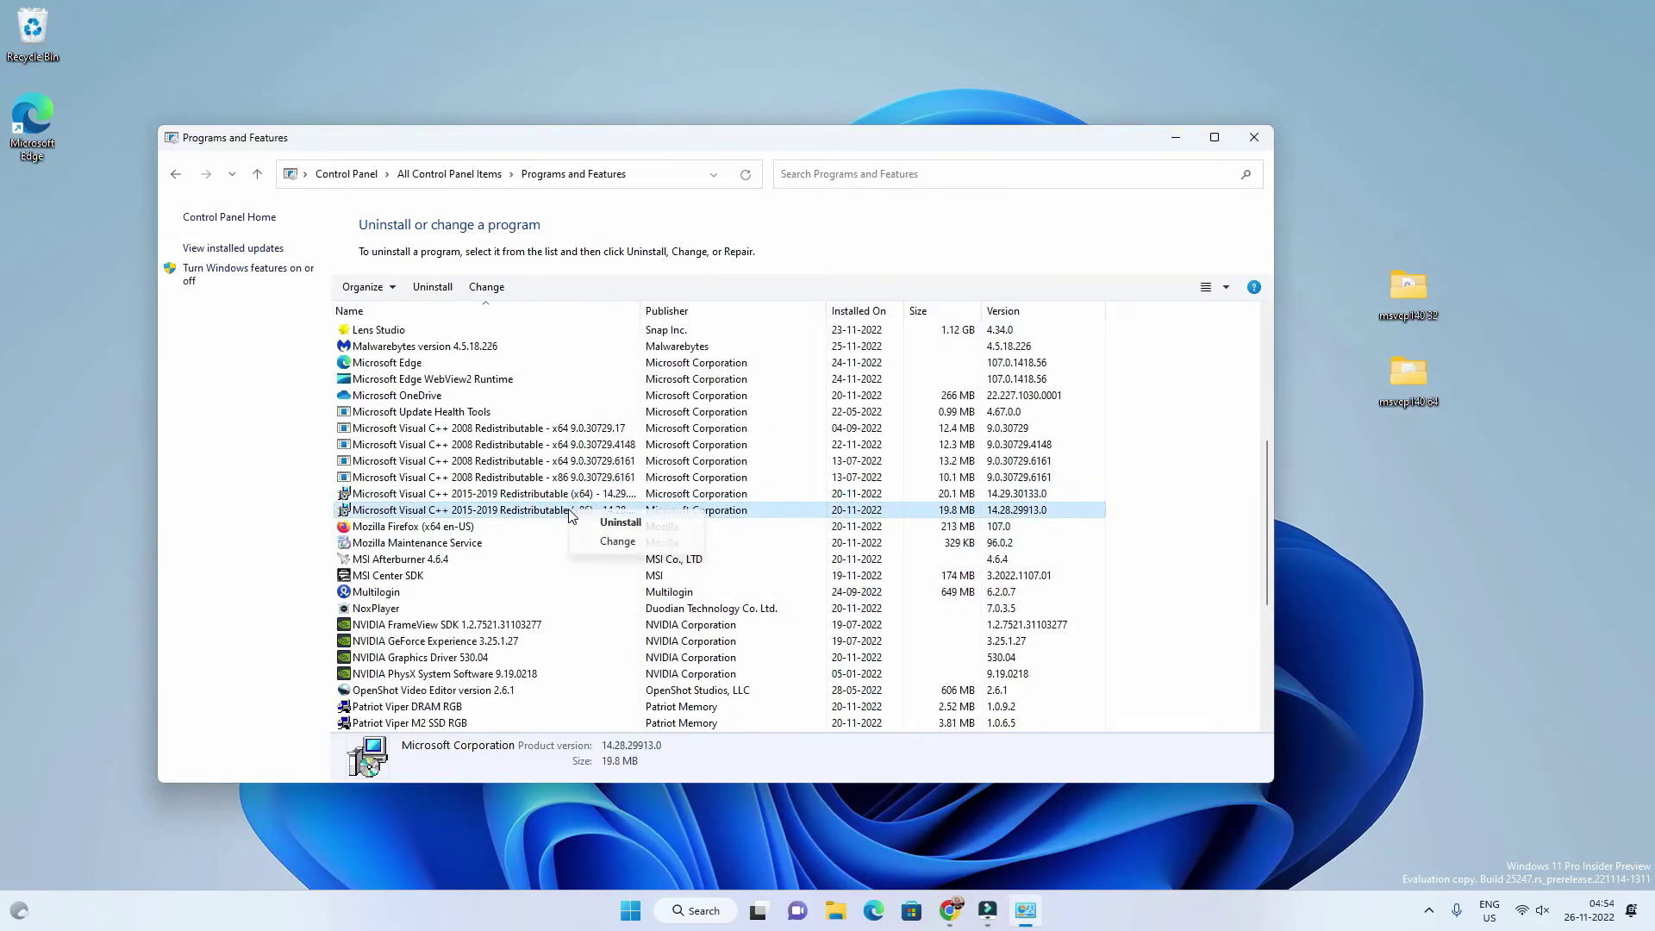
click(638, 542)
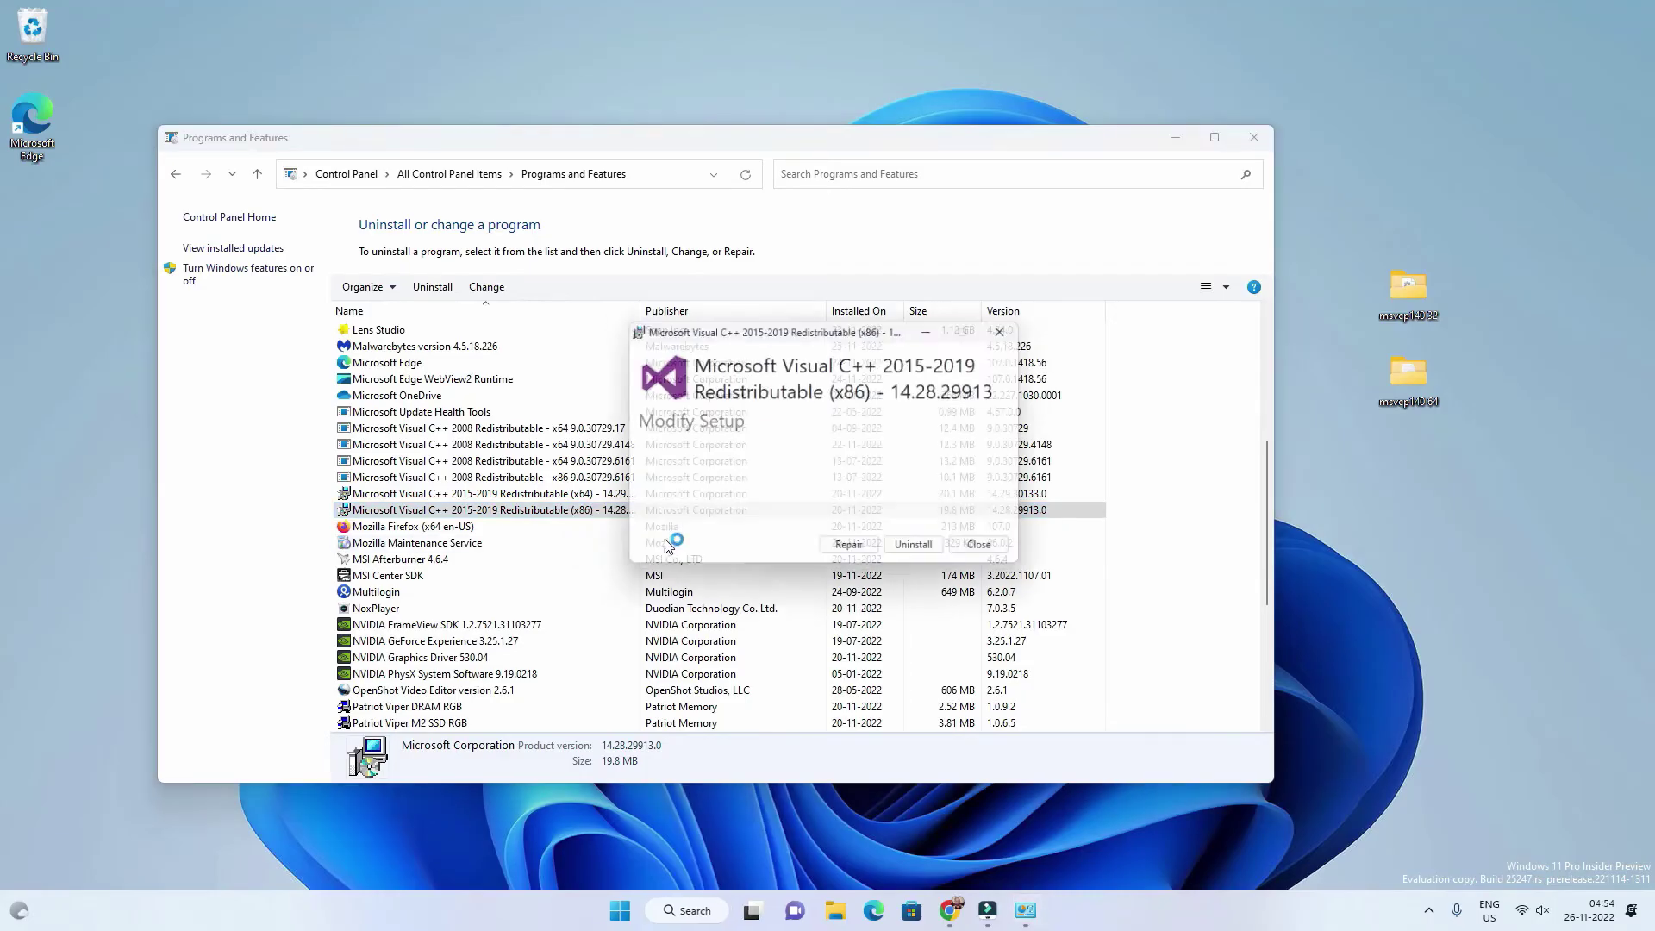
click(851, 555)
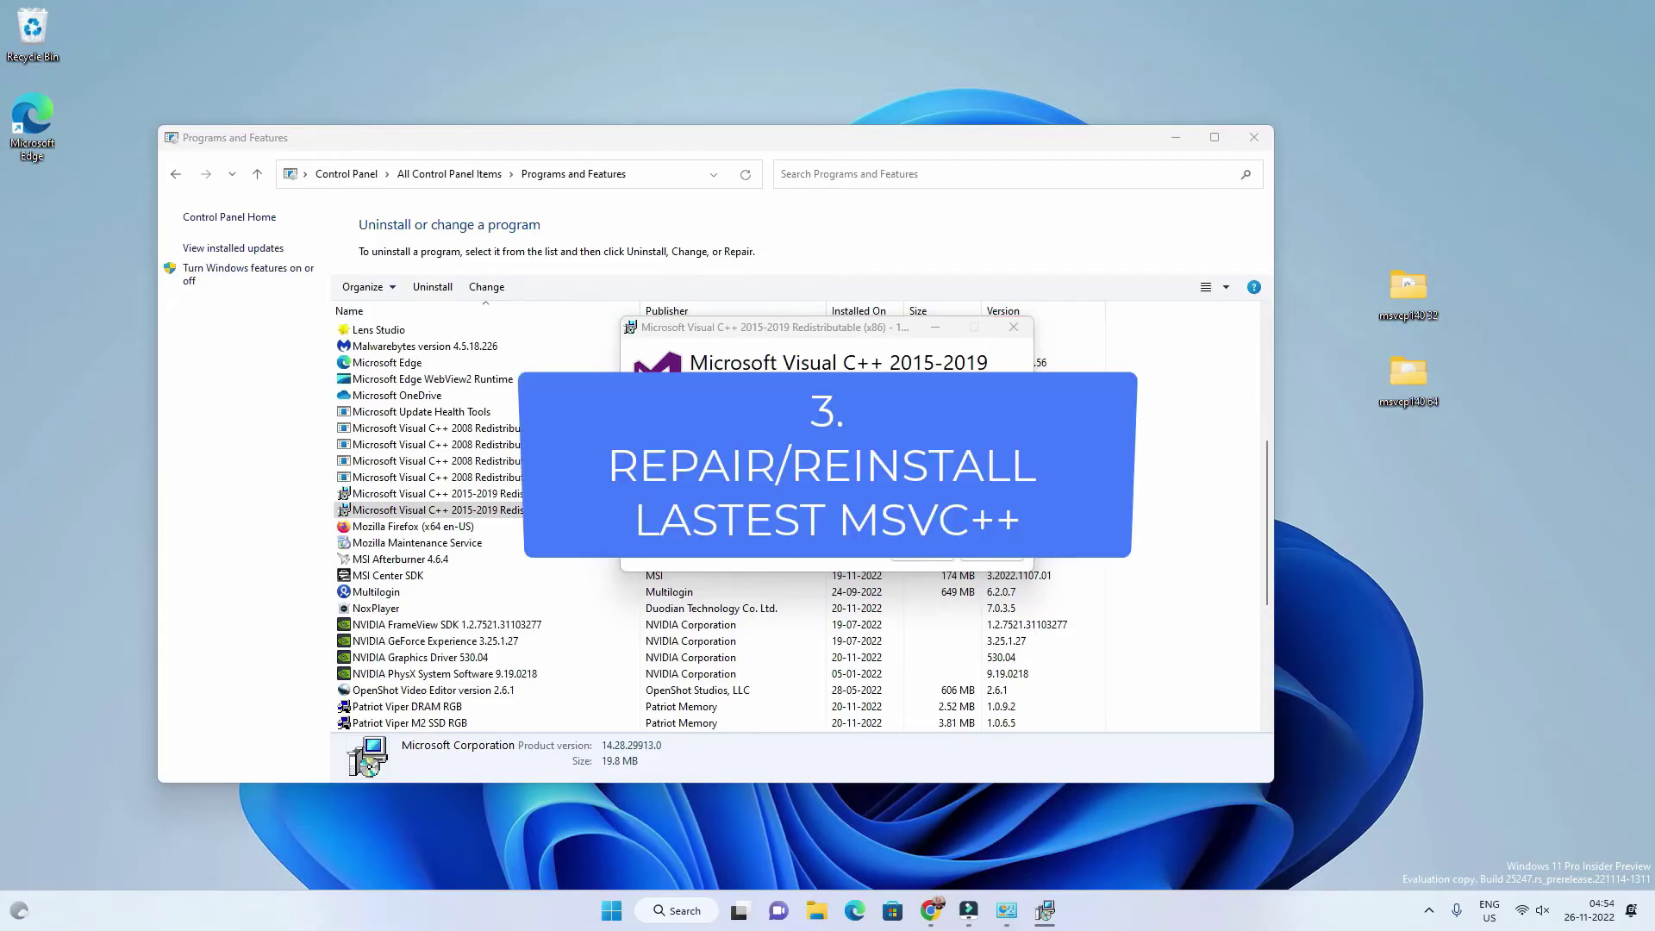
click(992, 553)
click(1256, 142)
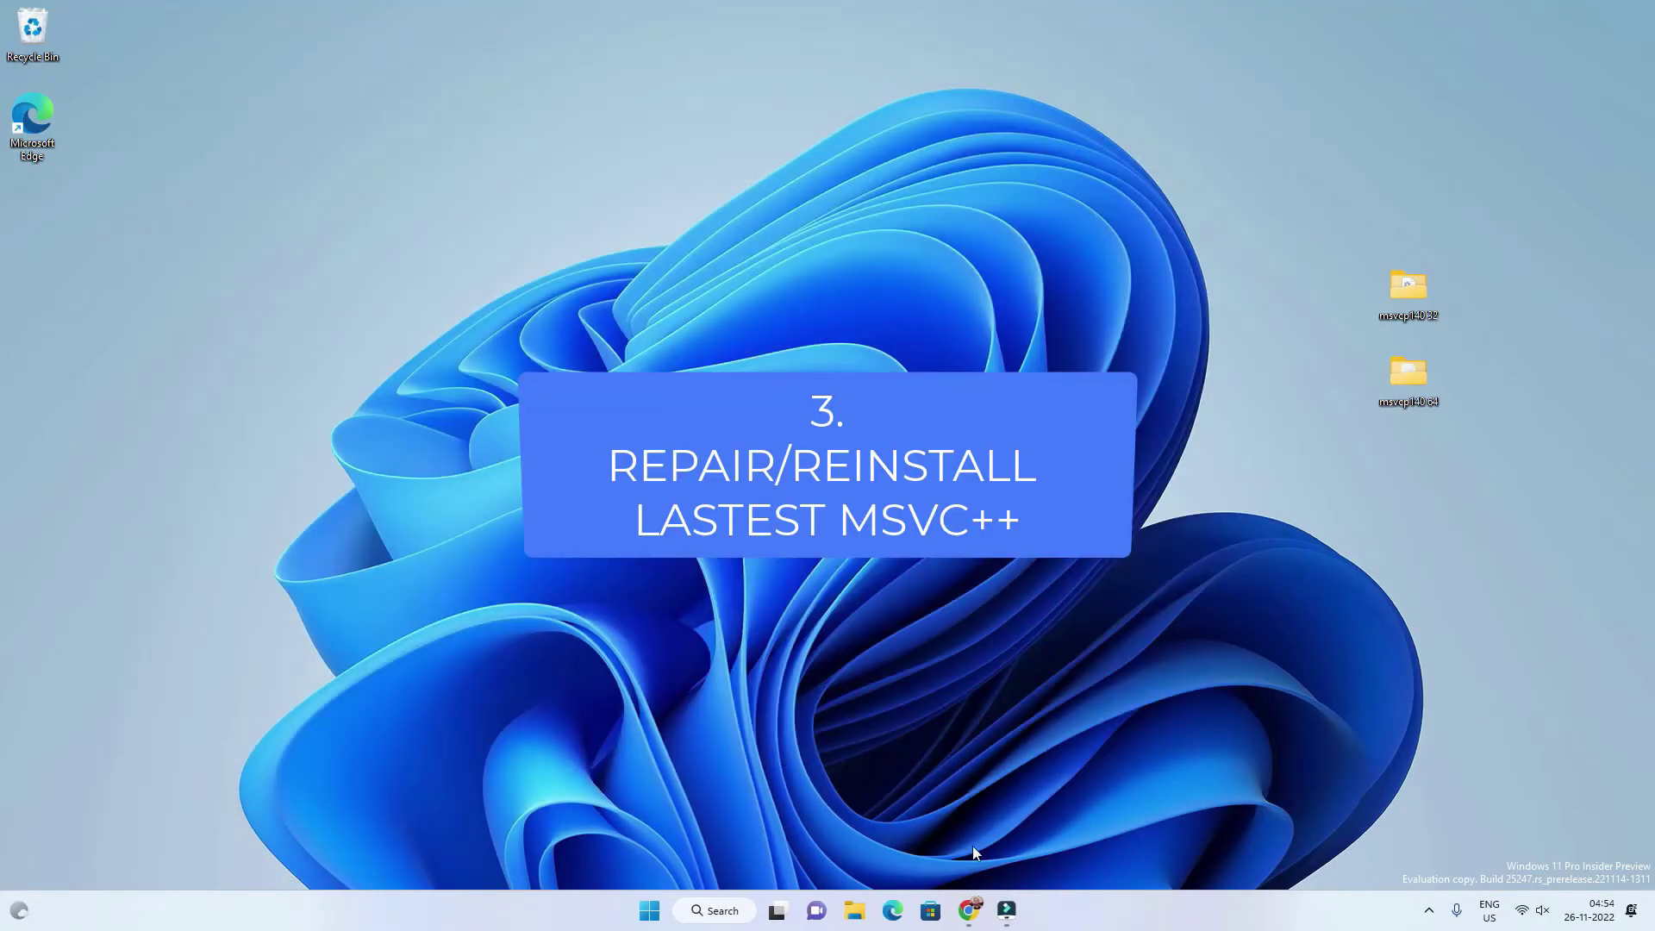
Step: Restore Chrome and run a Google search for 'microsoft visual c++'
click(969, 910)
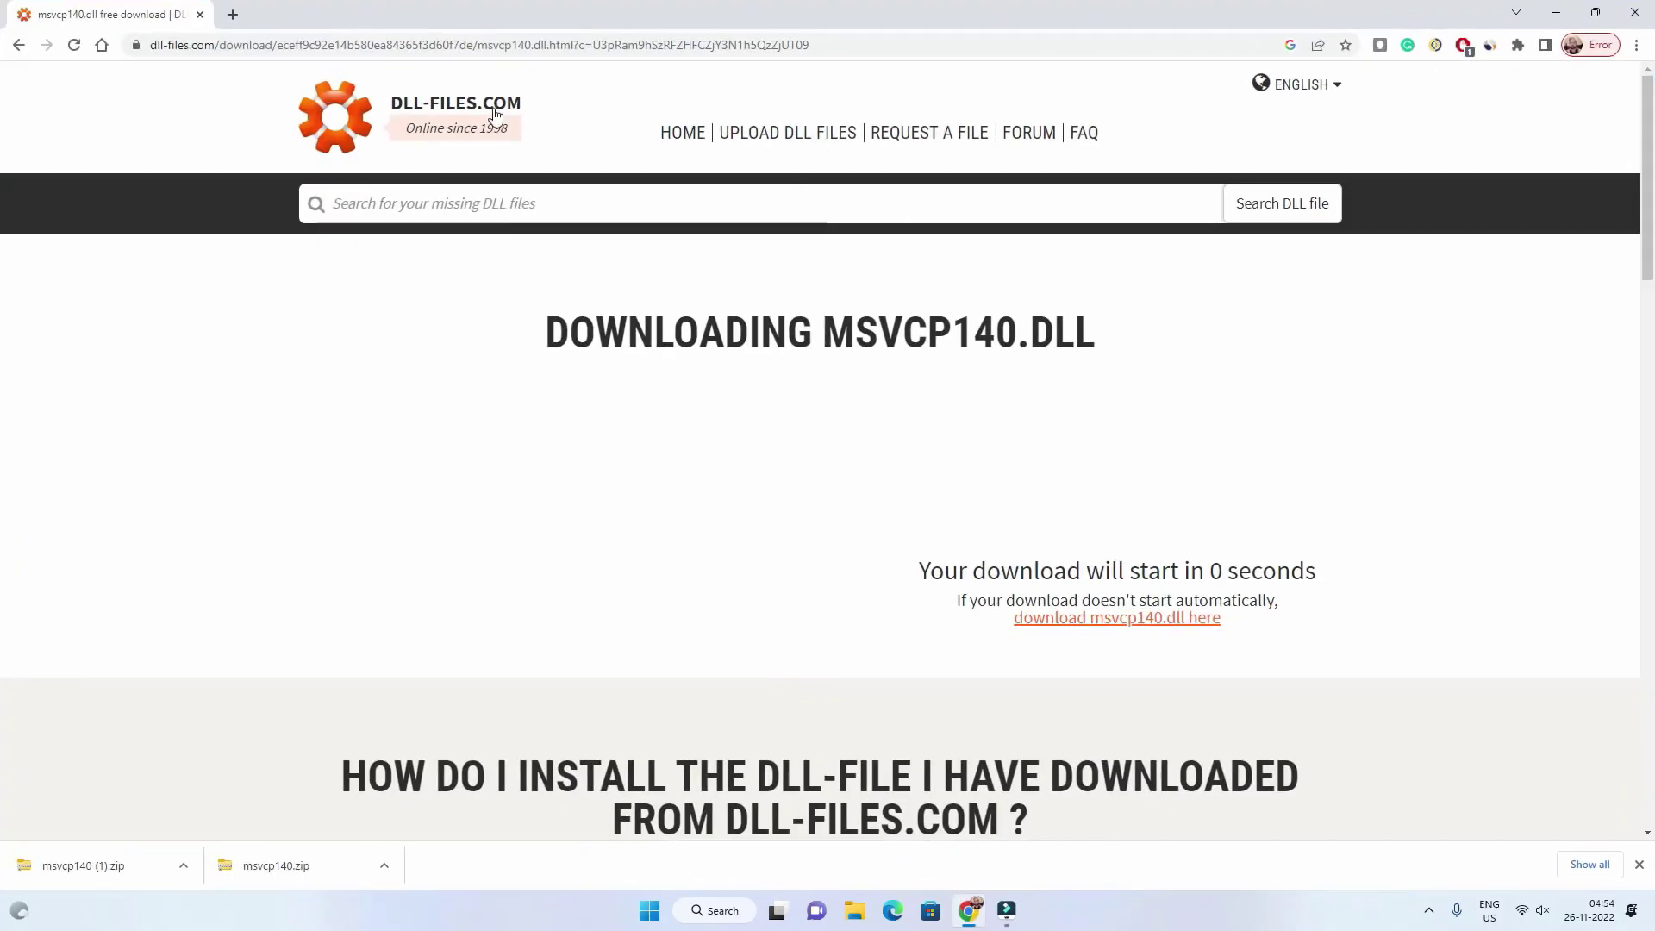
click(280, 50)
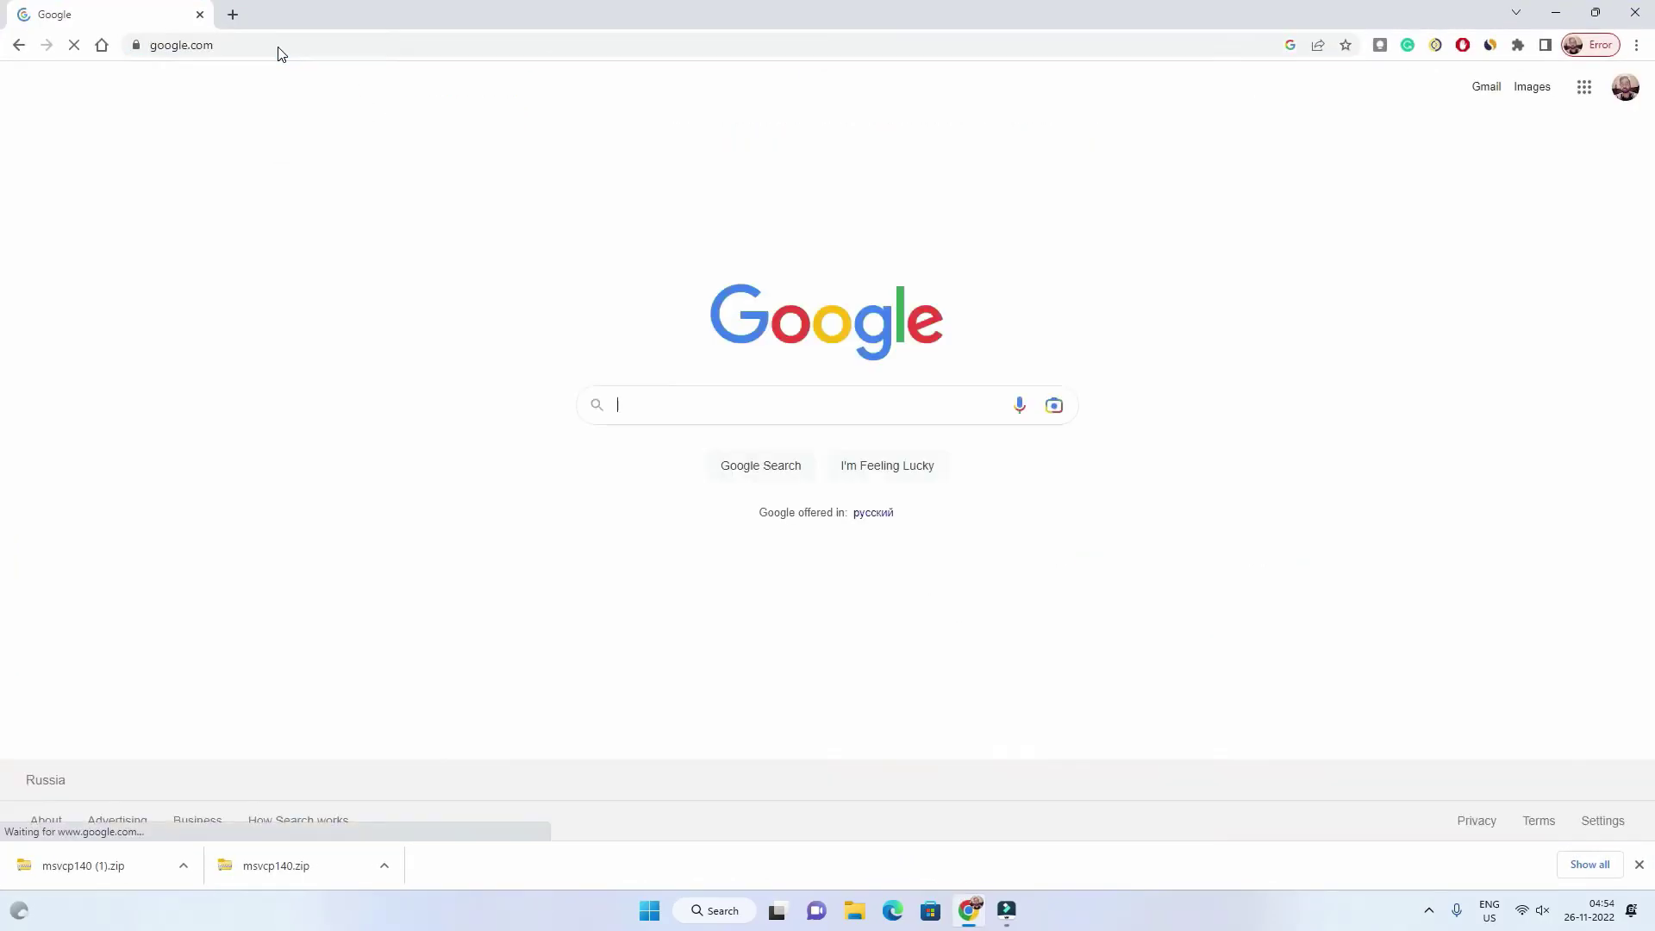
text(mic)
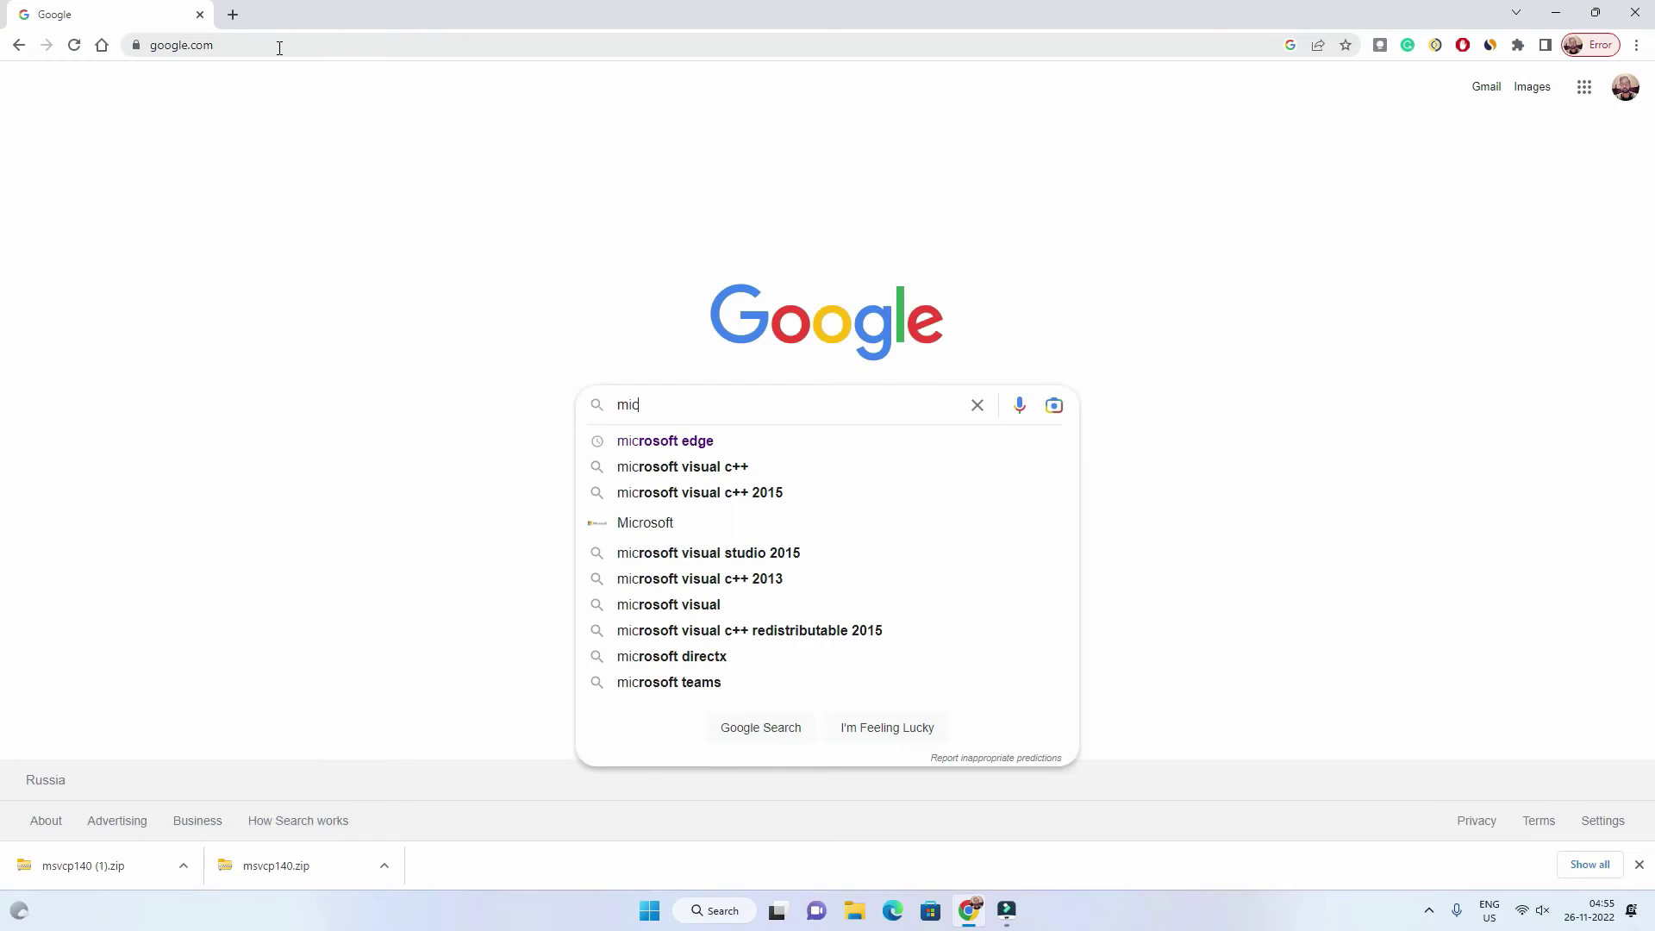
key(Down)
key(Down)
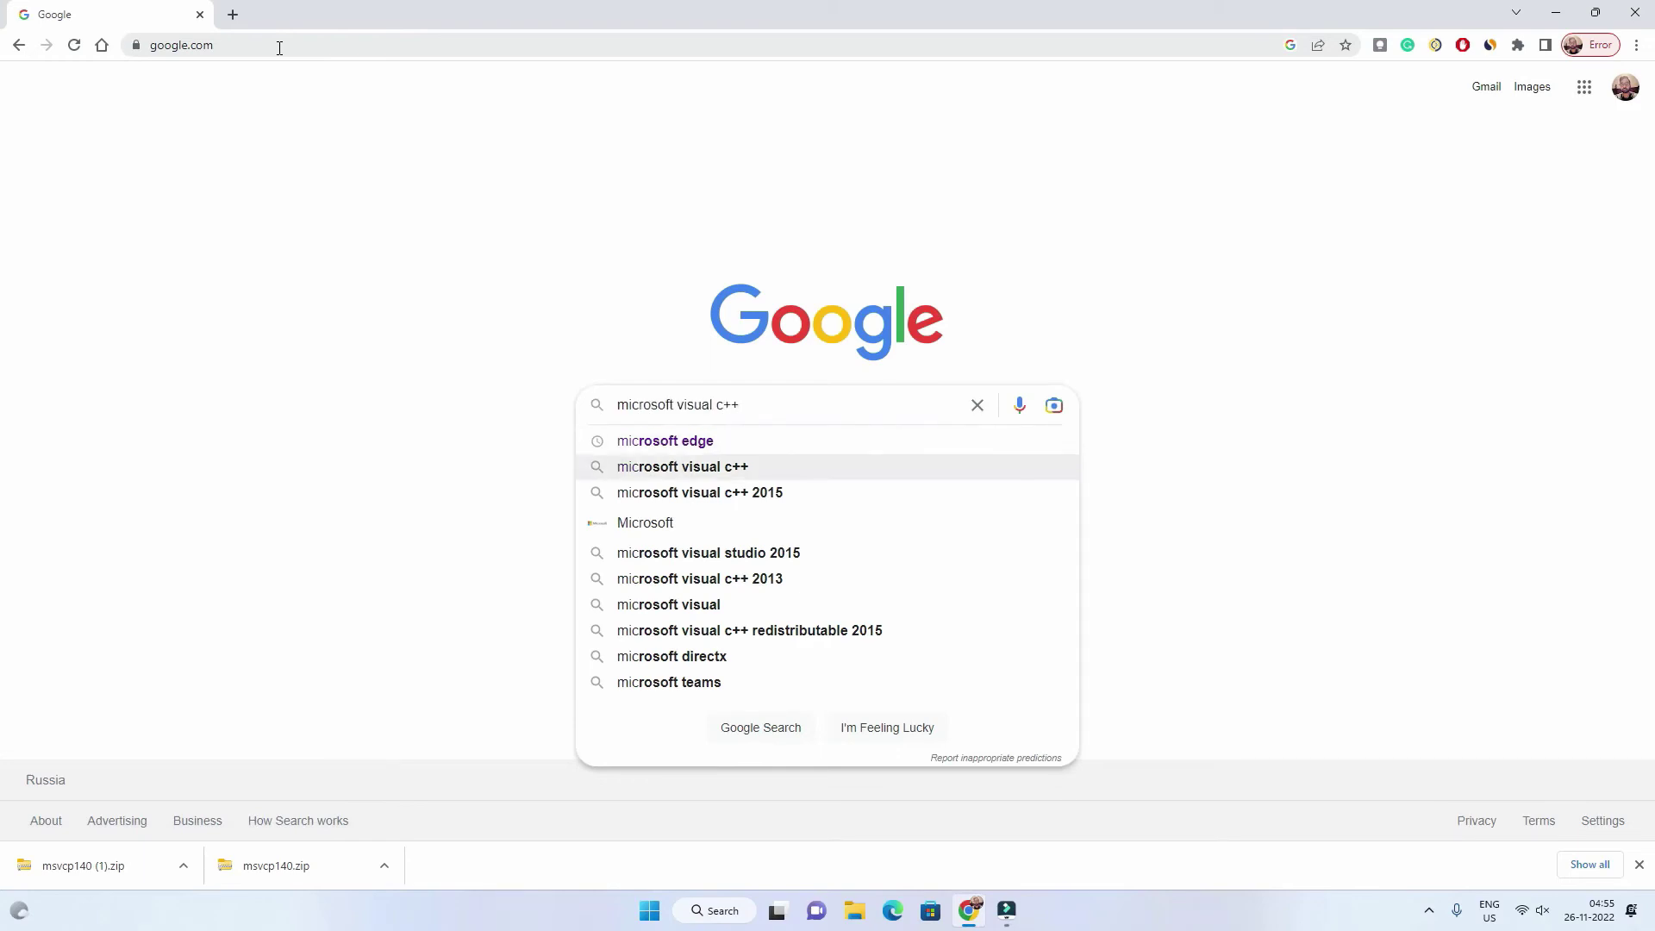
key(Return)
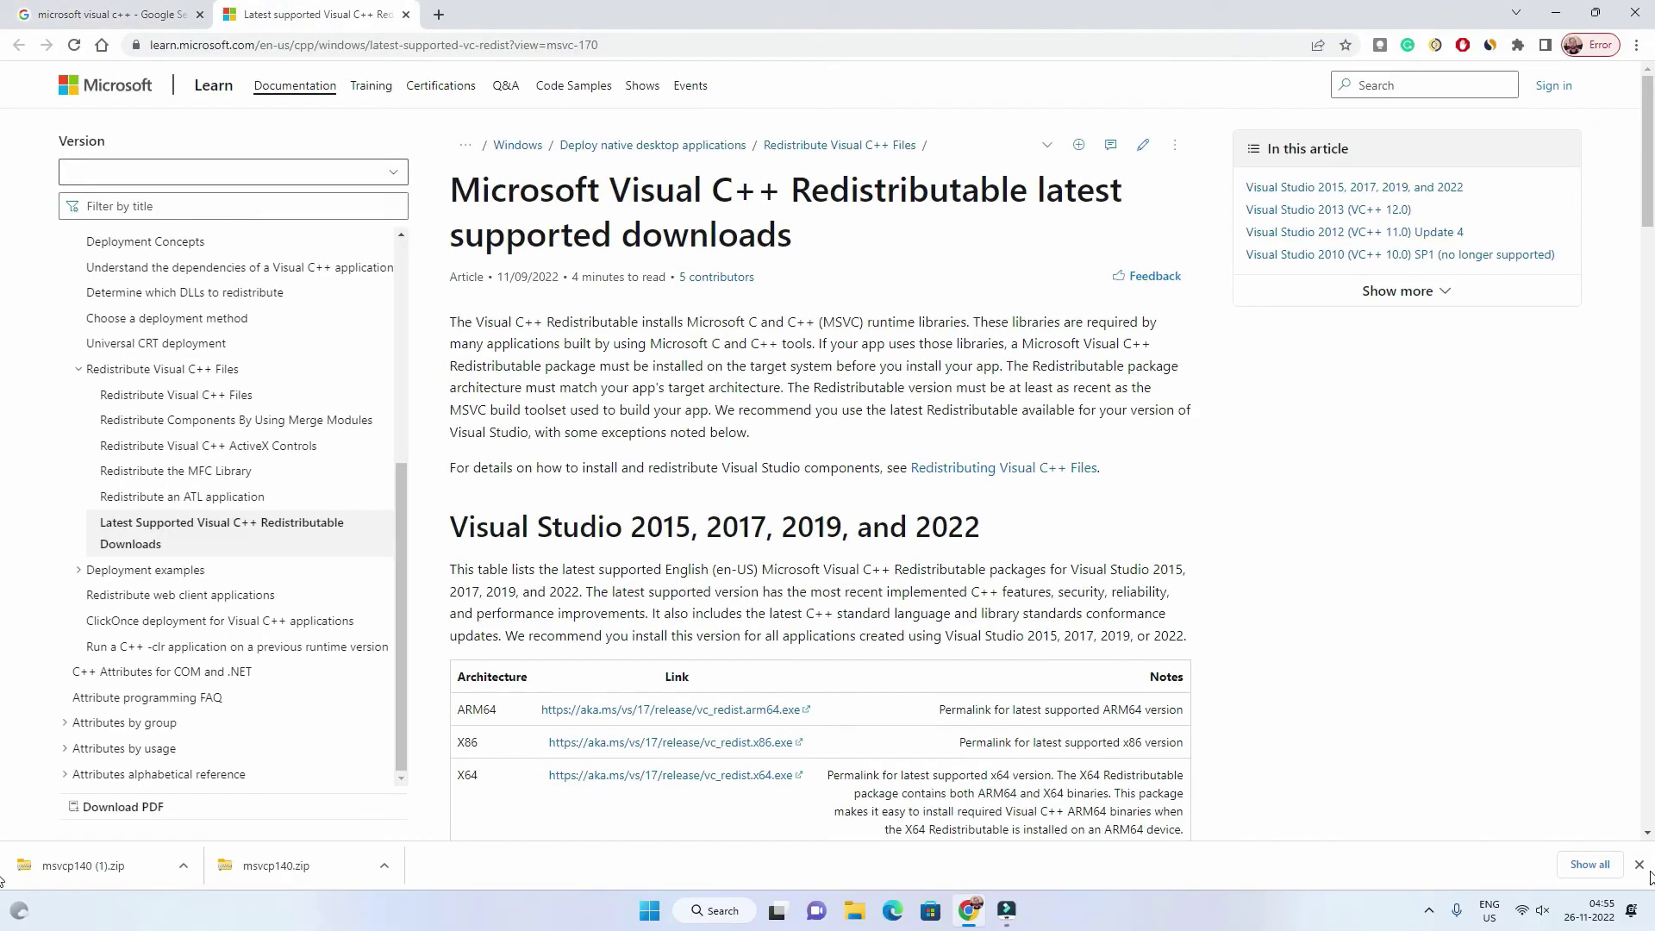
Step: Download vc_redist.x64.exe from the Visual Studio 2015-2022 table and open the finished download
scroll(763, 401, down, 2)
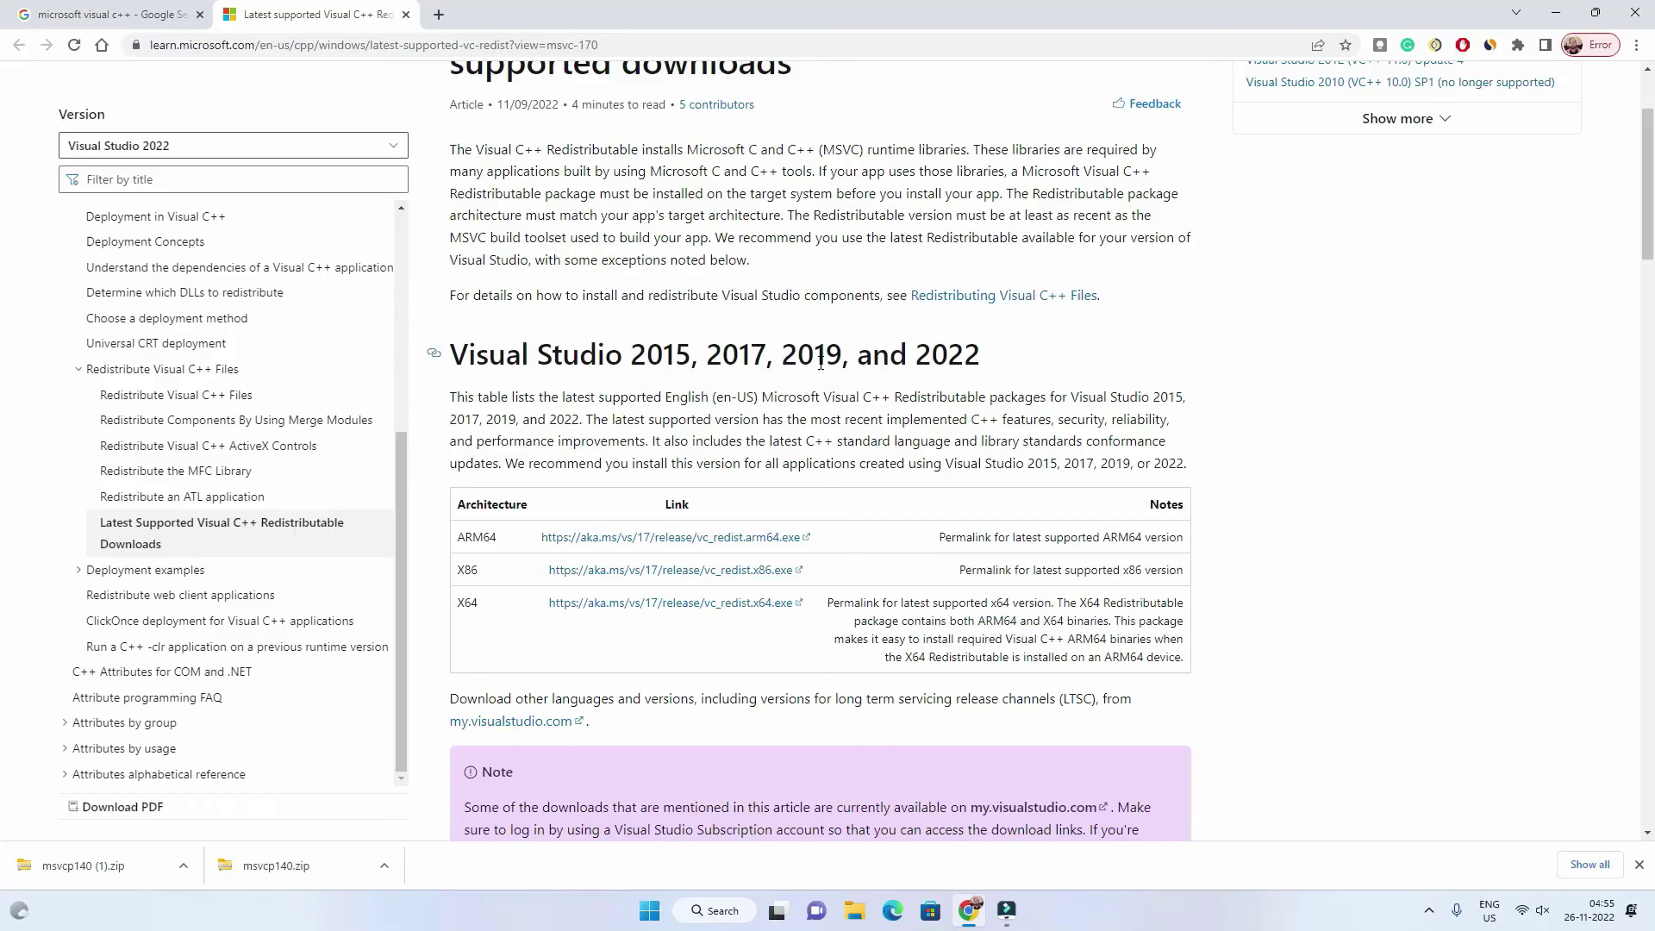
scroll(821, 363, up, 2)
scroll(974, 383, down, 4)
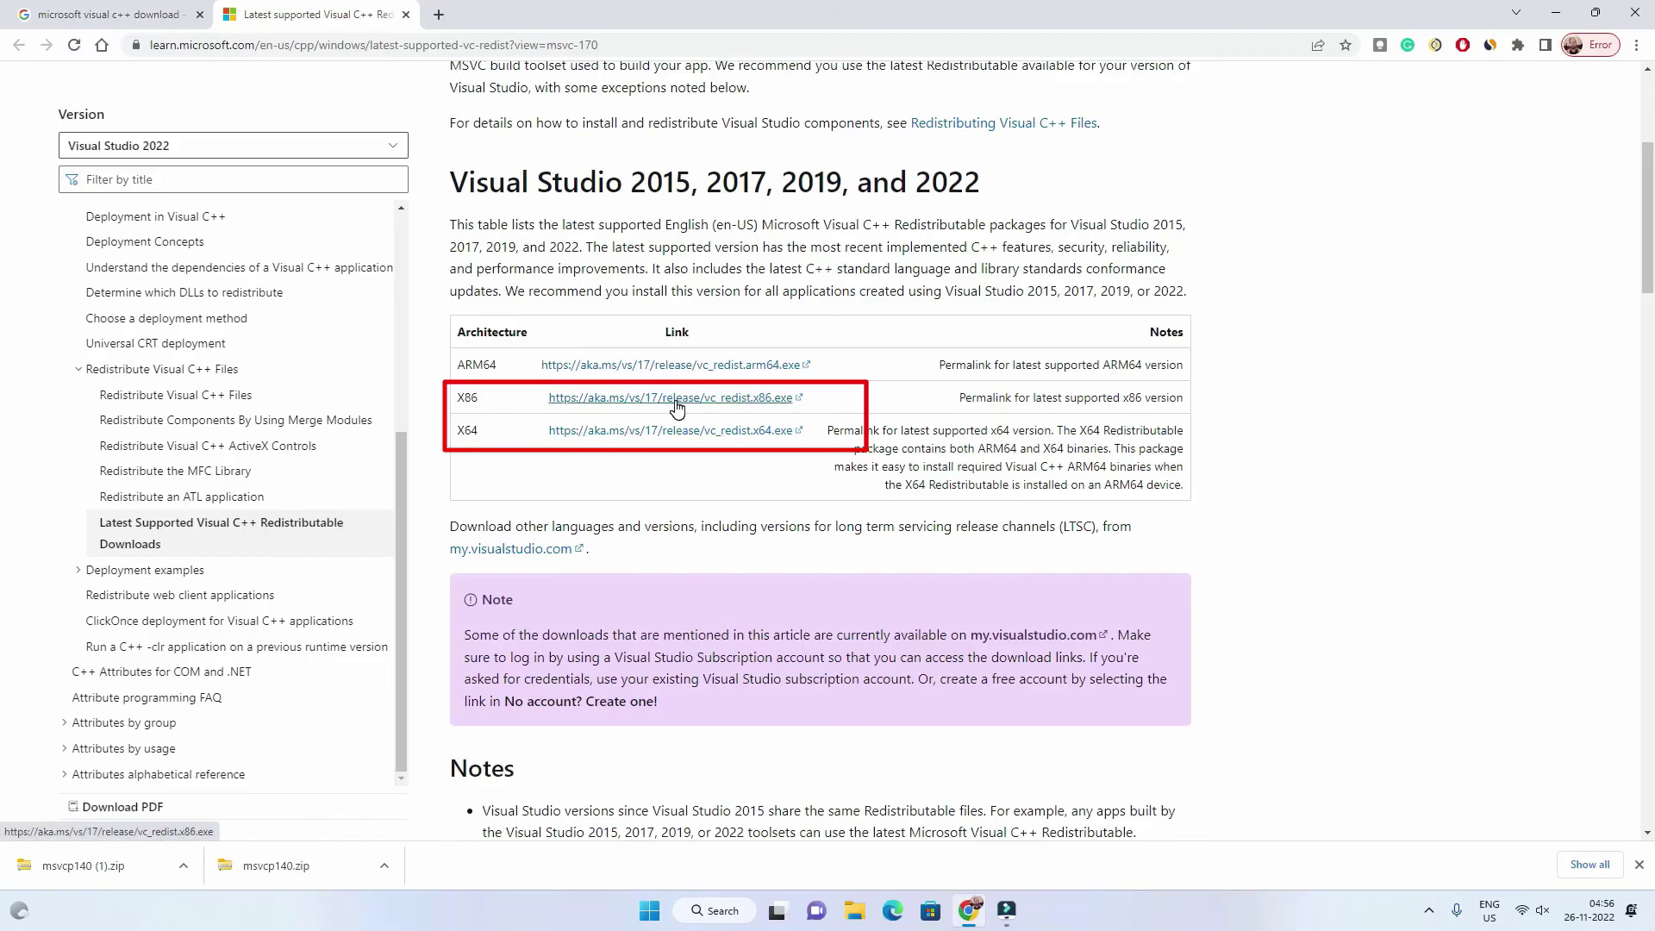
click(767, 438)
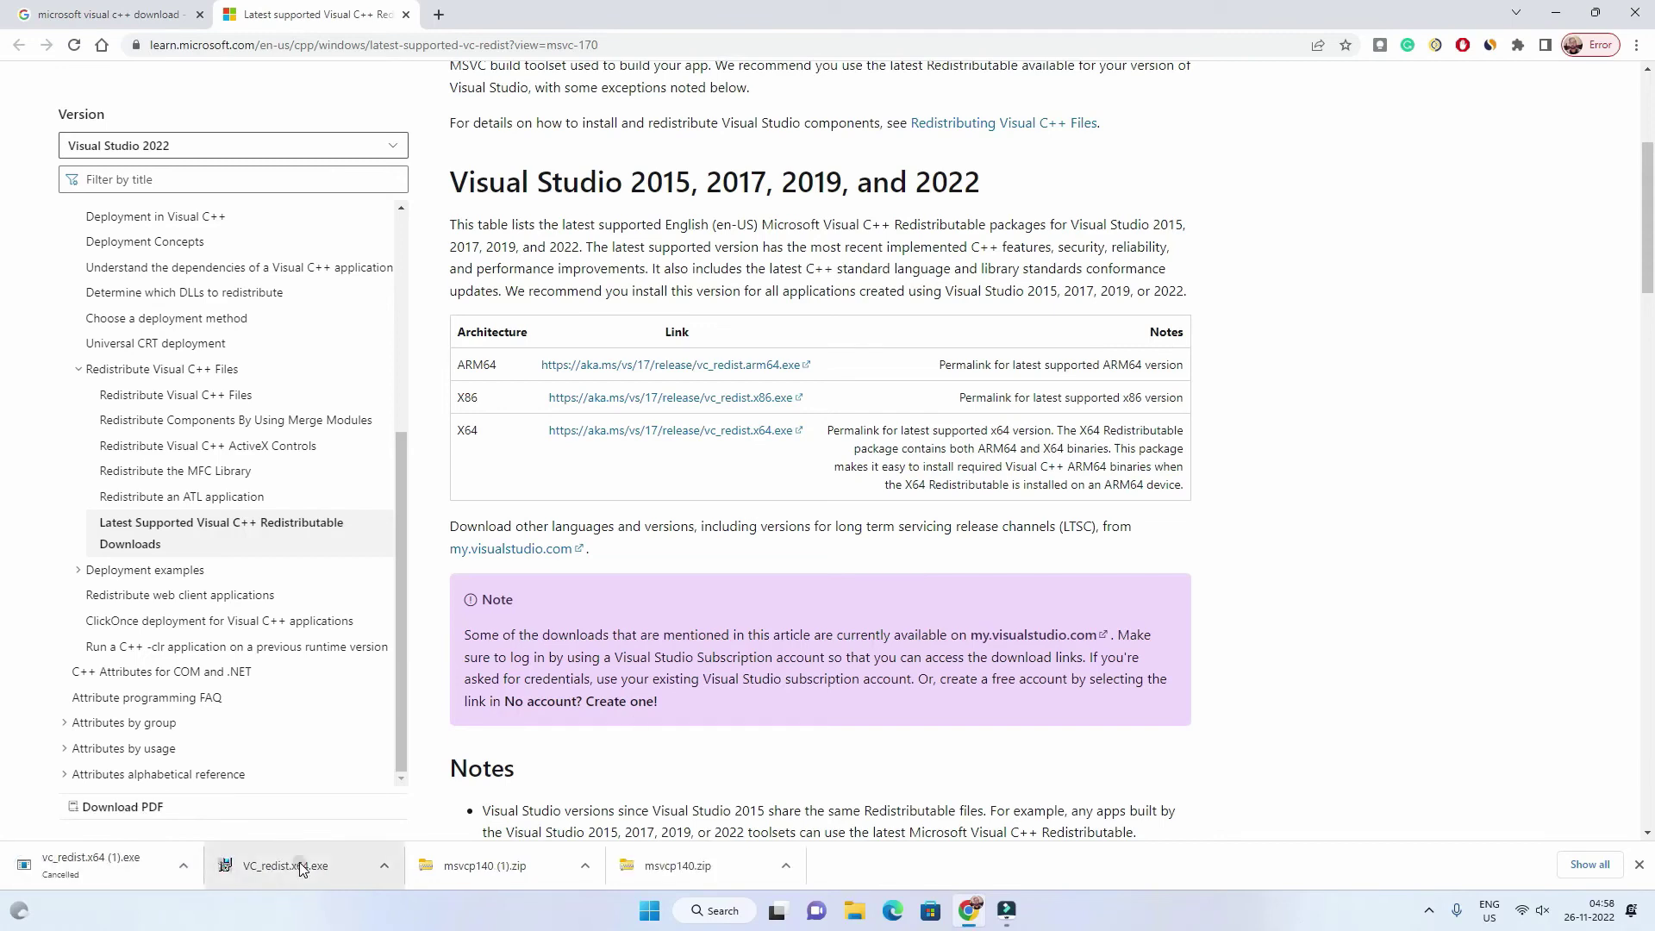
click(295, 864)
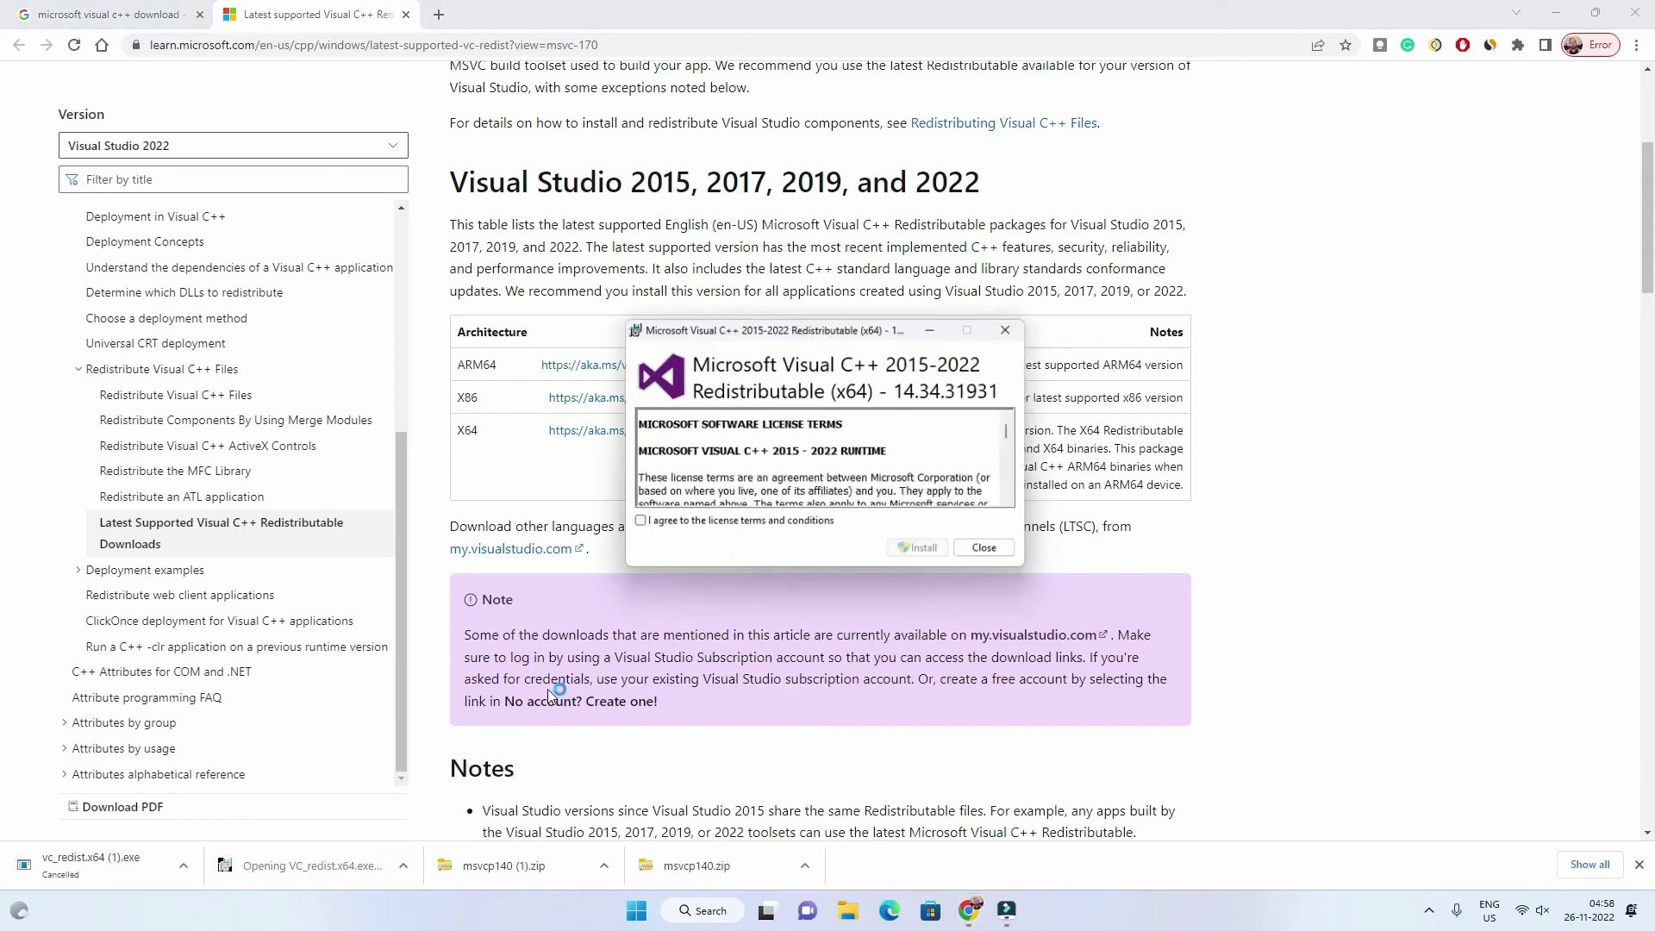
Step: Accept the licence and install the 2015-2022 (x64) package, which stops requiring a reboot
click(755, 522)
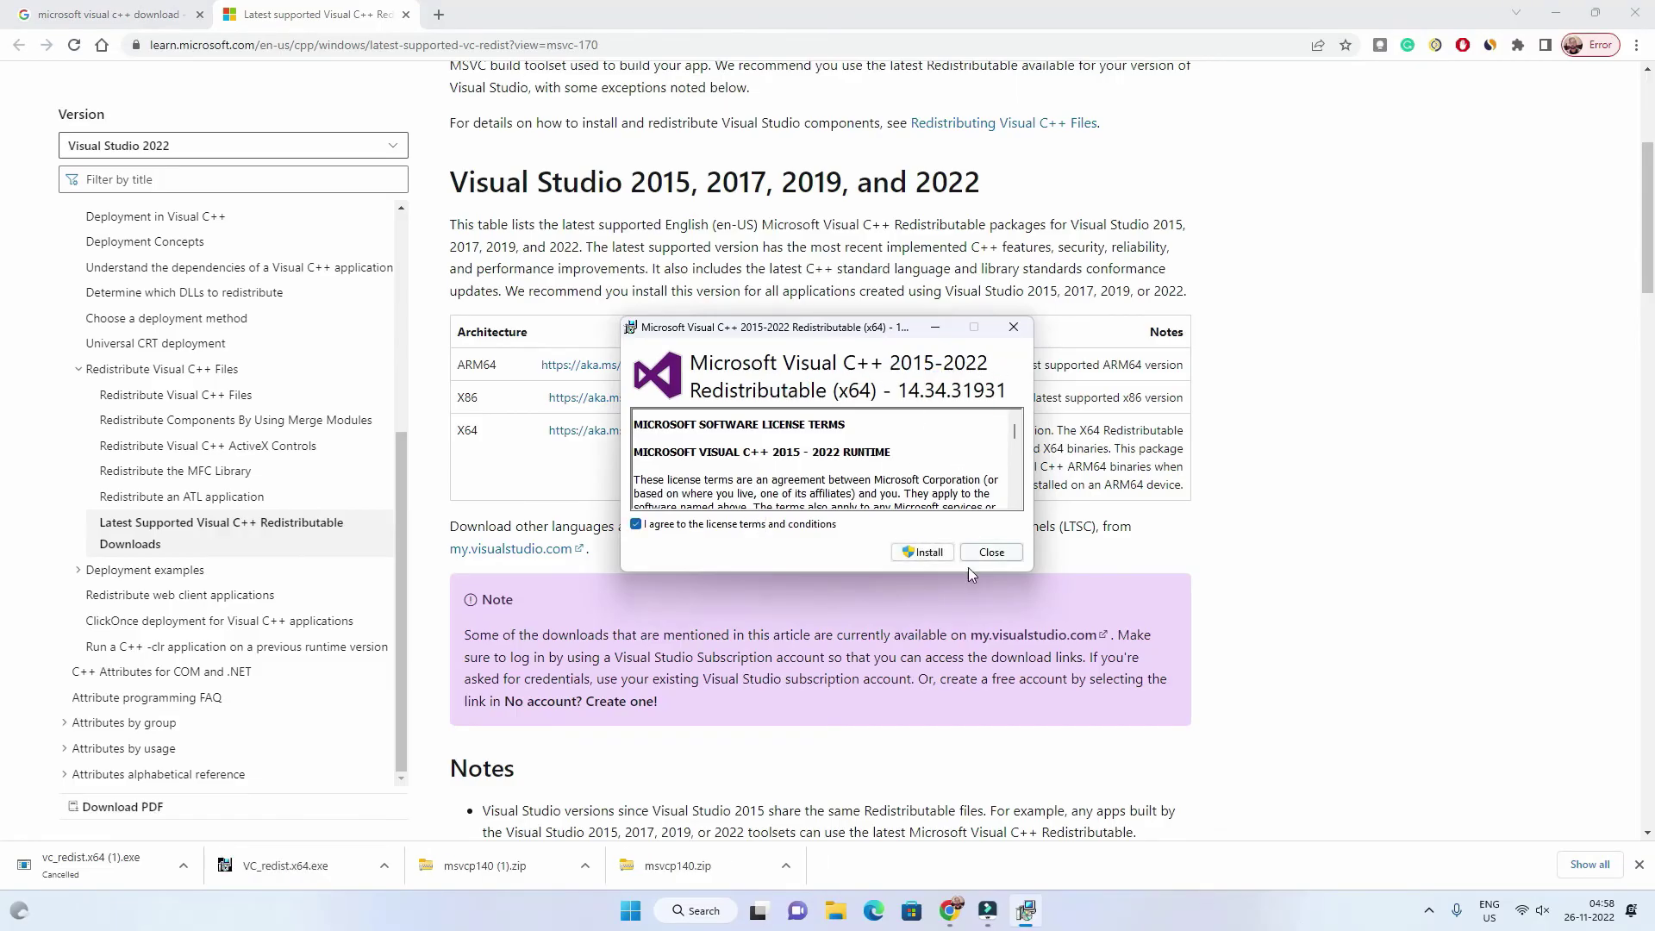
click(920, 553)
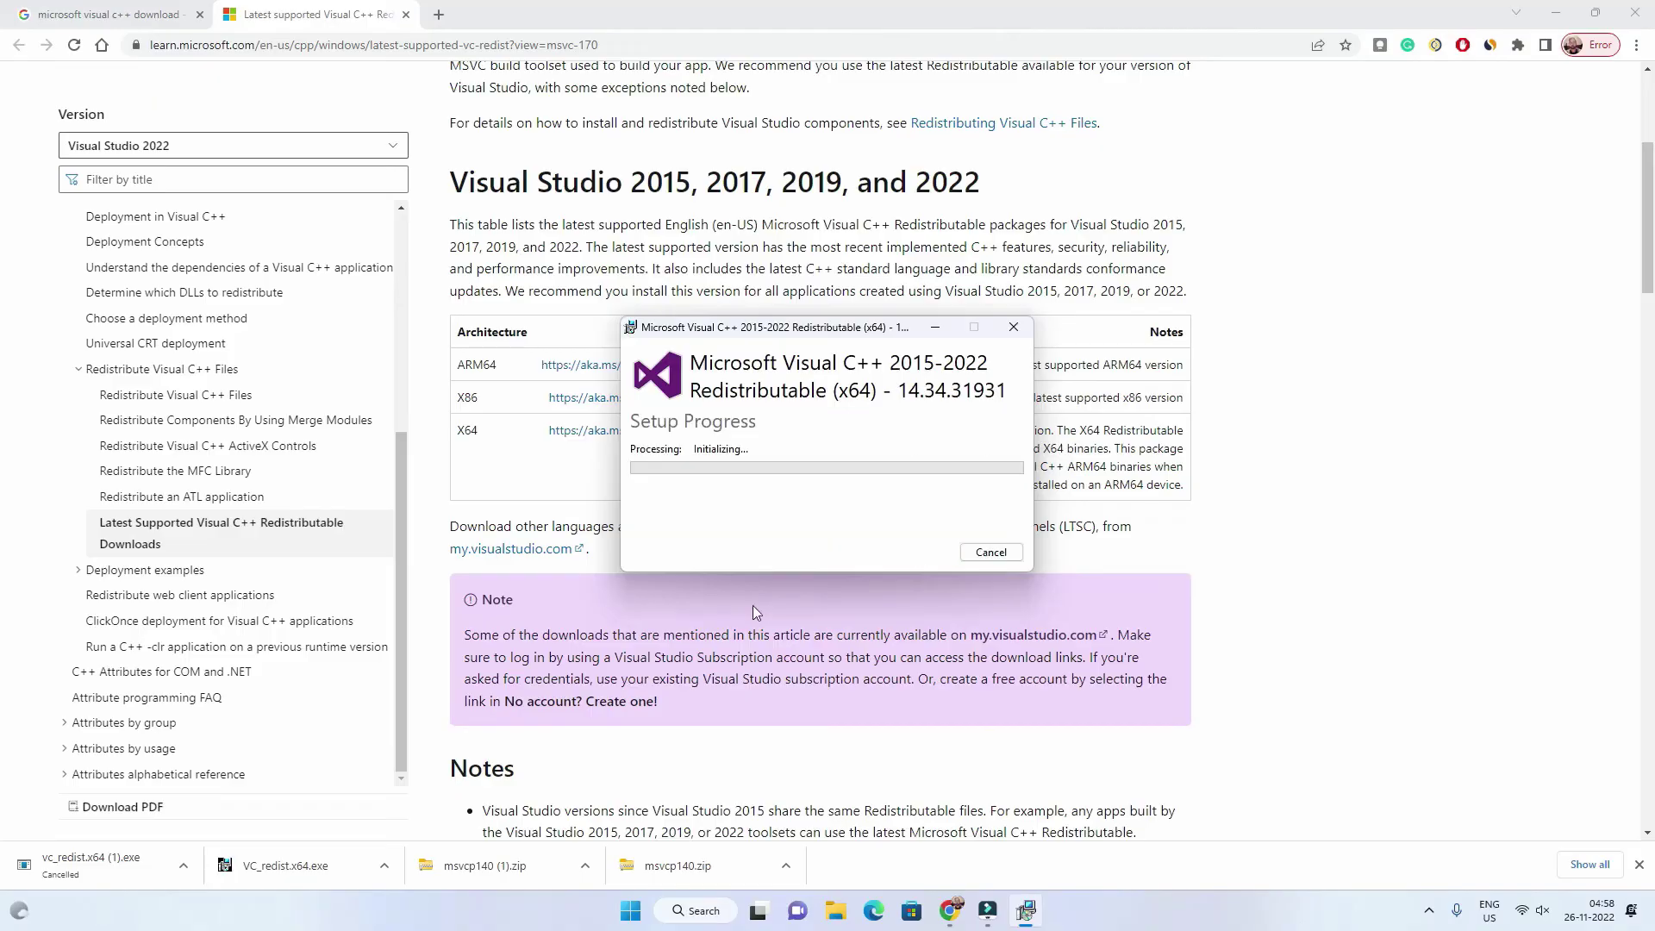
click(1556, 12)
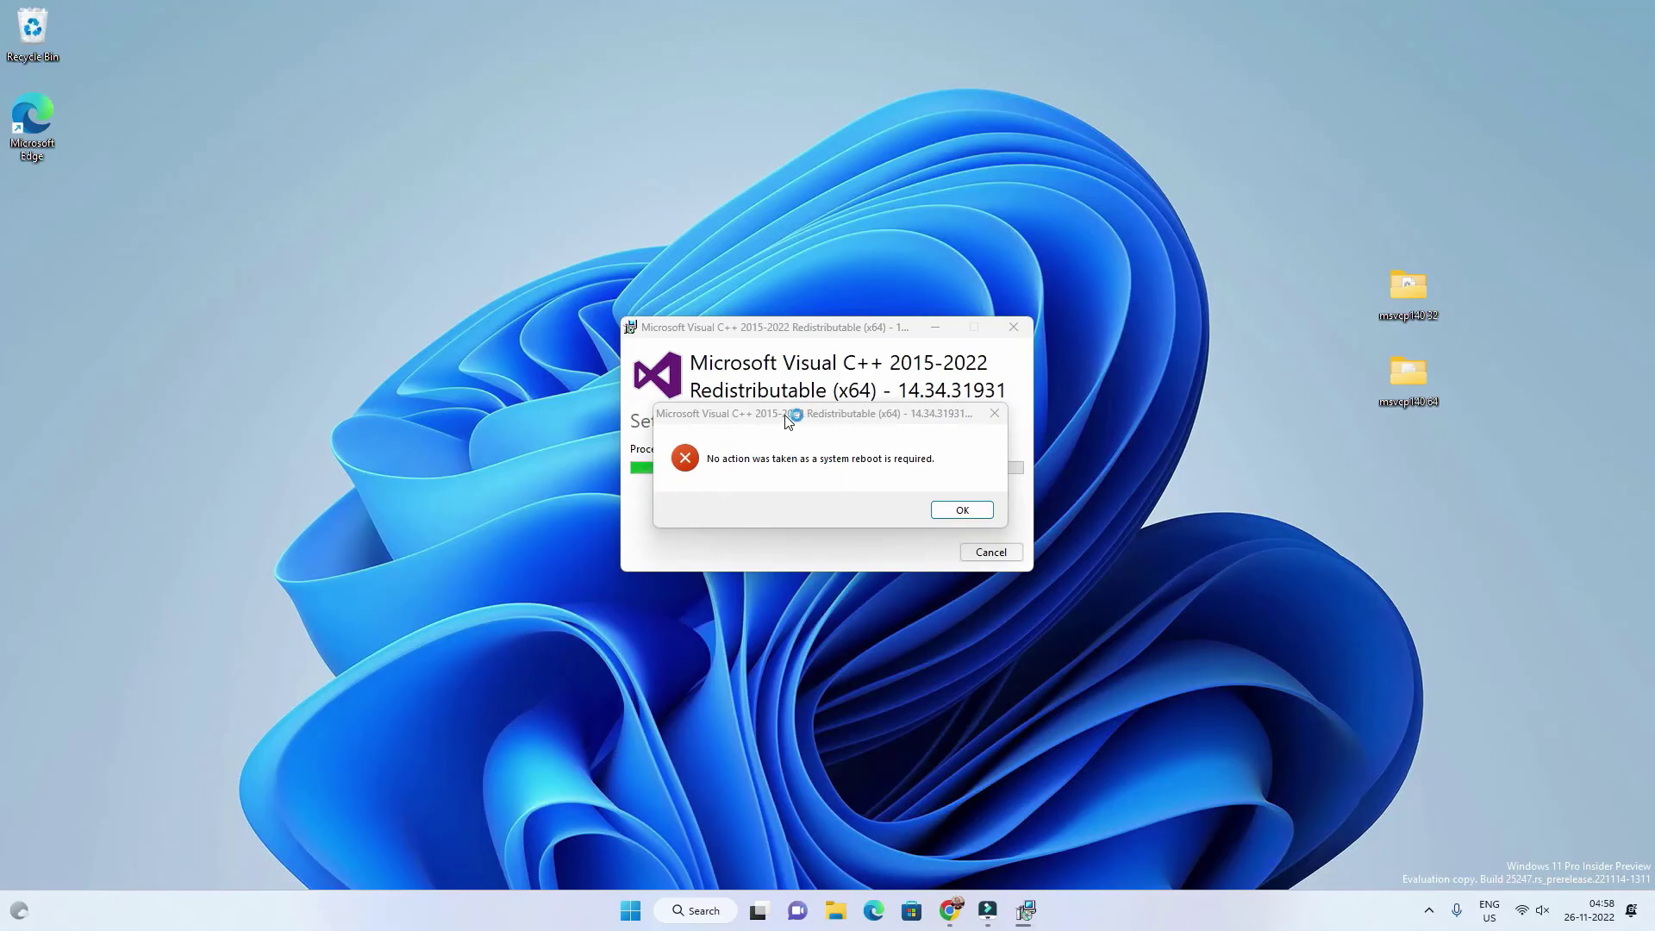
drag(797, 418, 715, 498)
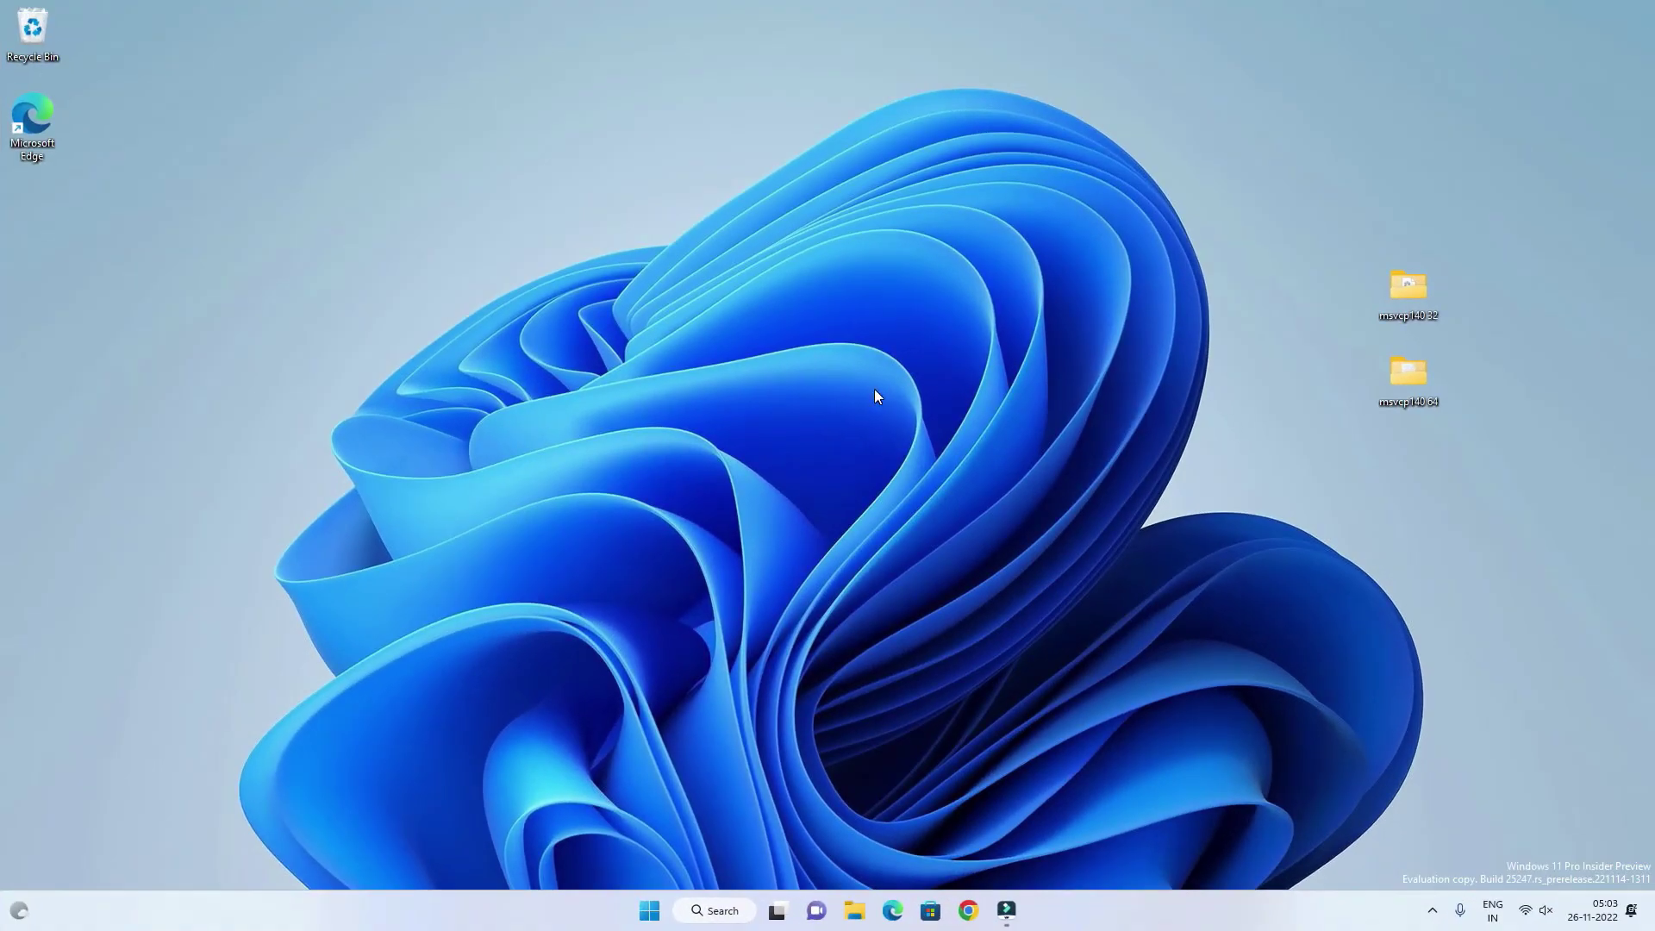
Step: Run VC_redist.x64 from the Downloads folder in File Explorer, then minimize Explorer
click(856, 907)
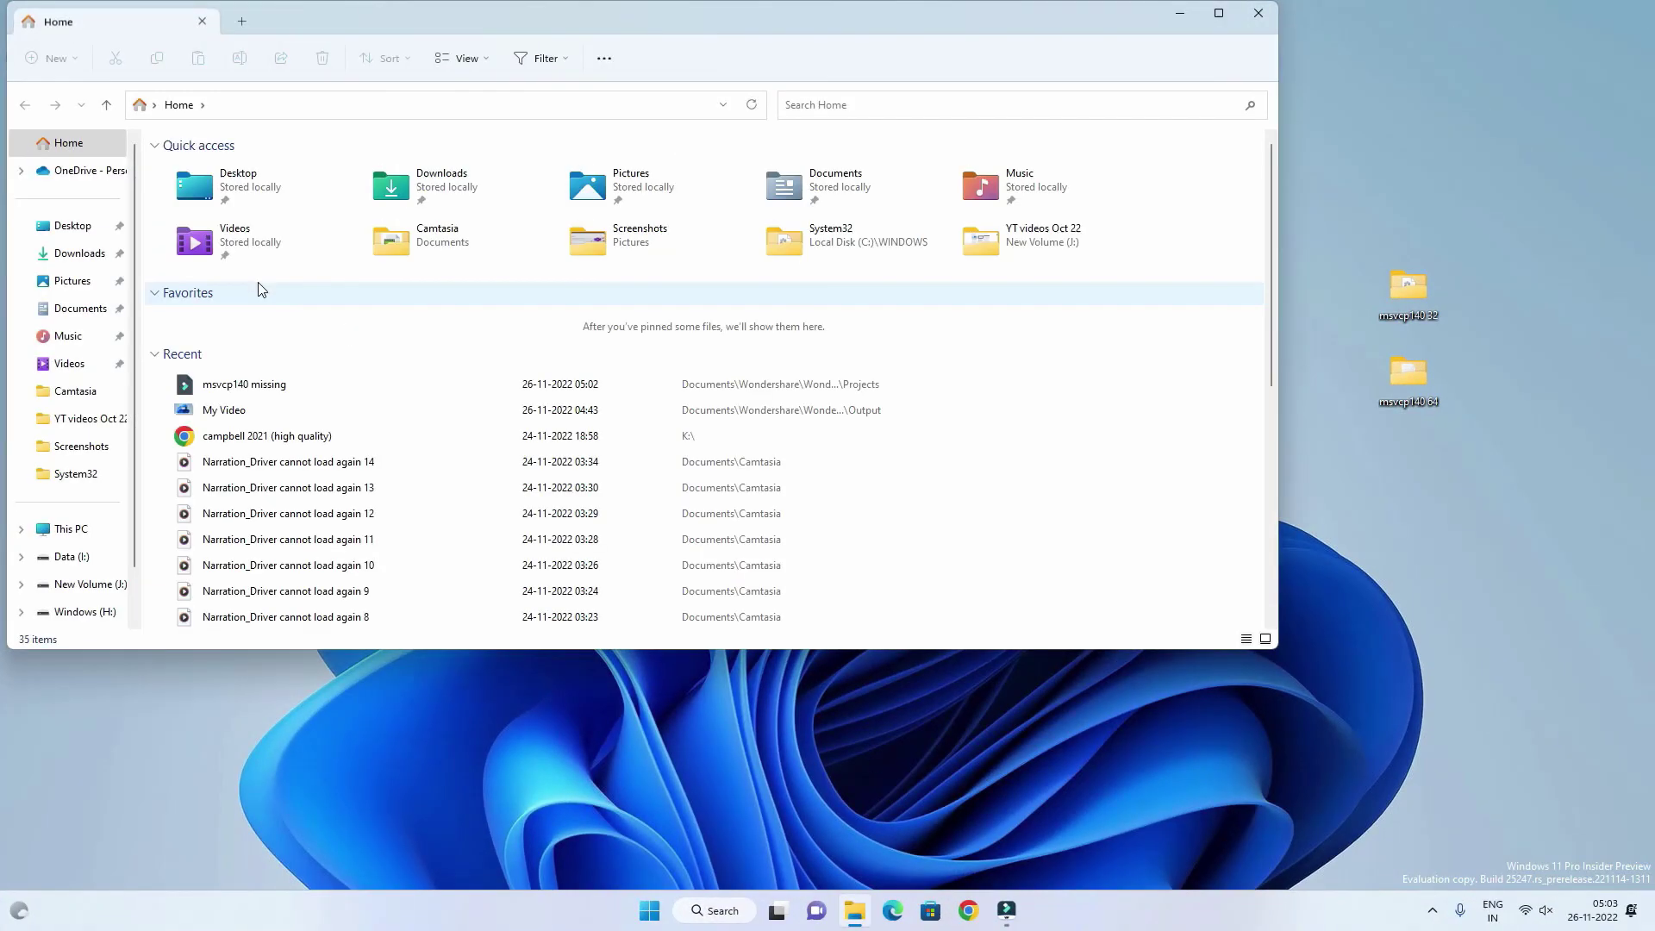
click(76, 252)
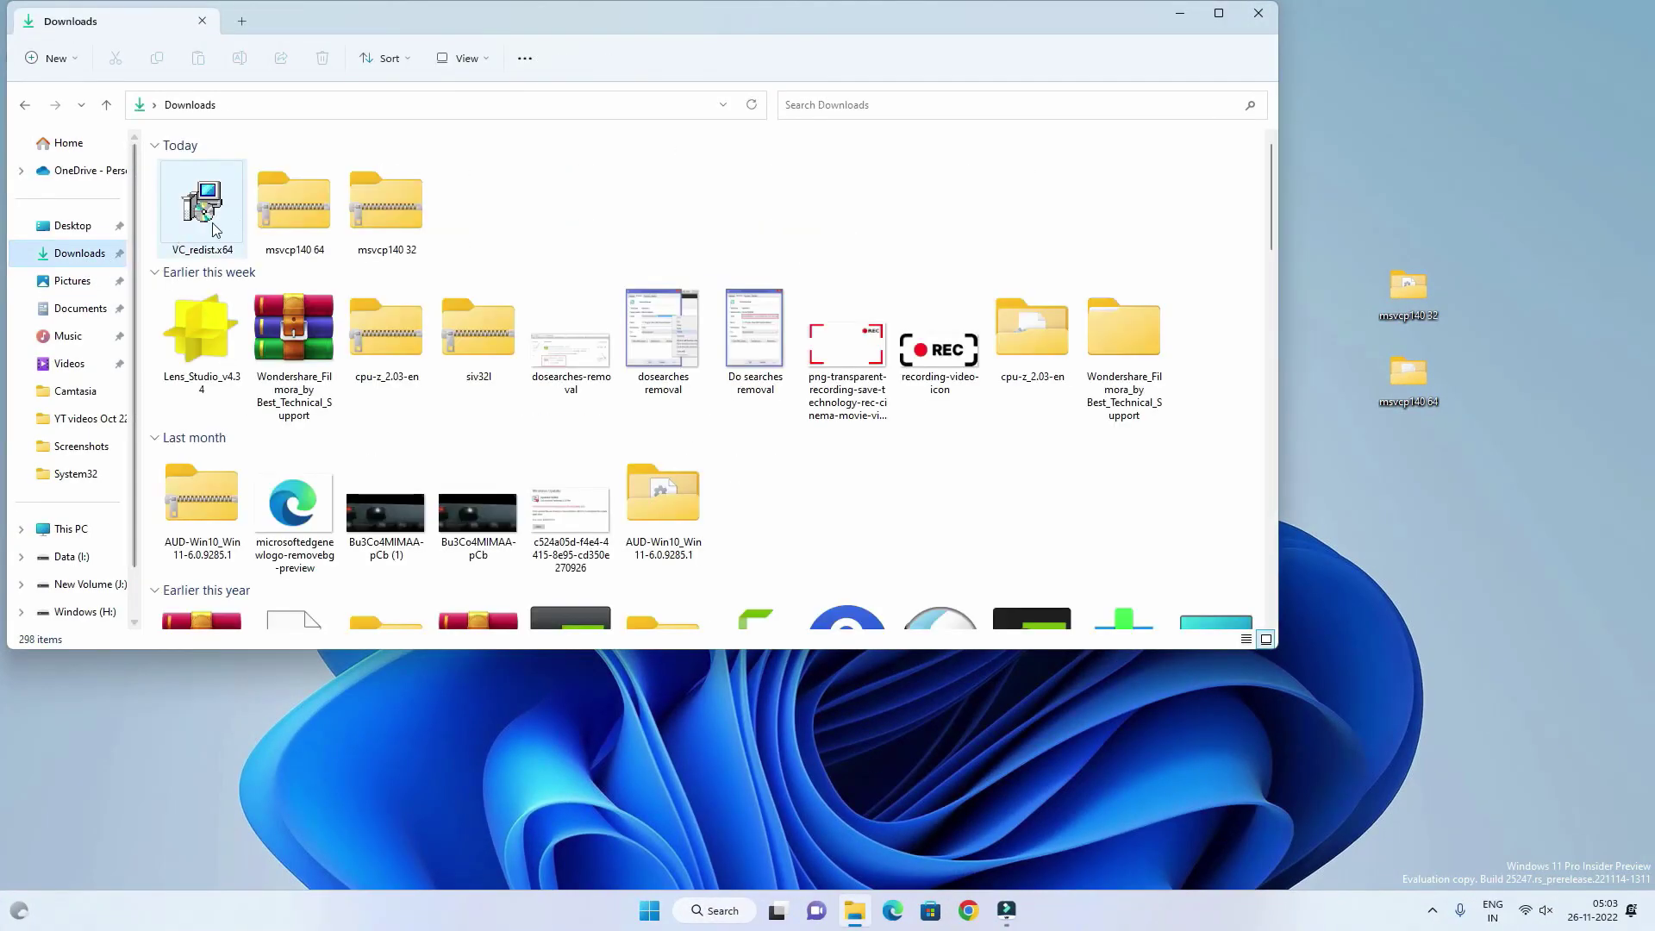
double_click(201, 214)
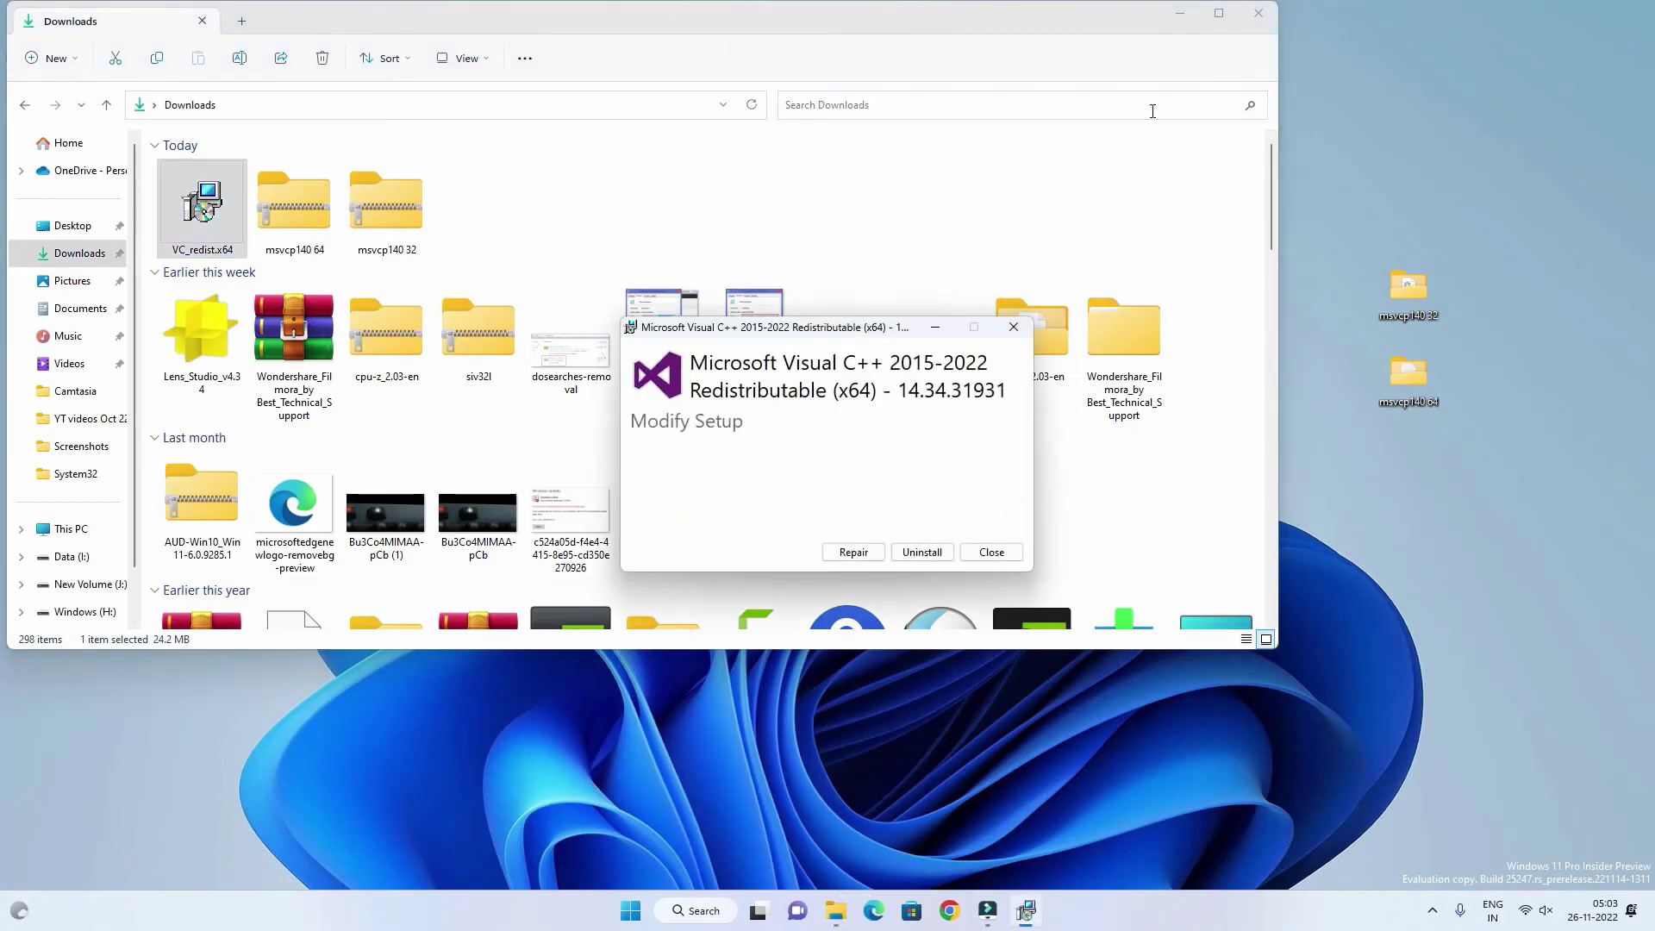
click(1181, 14)
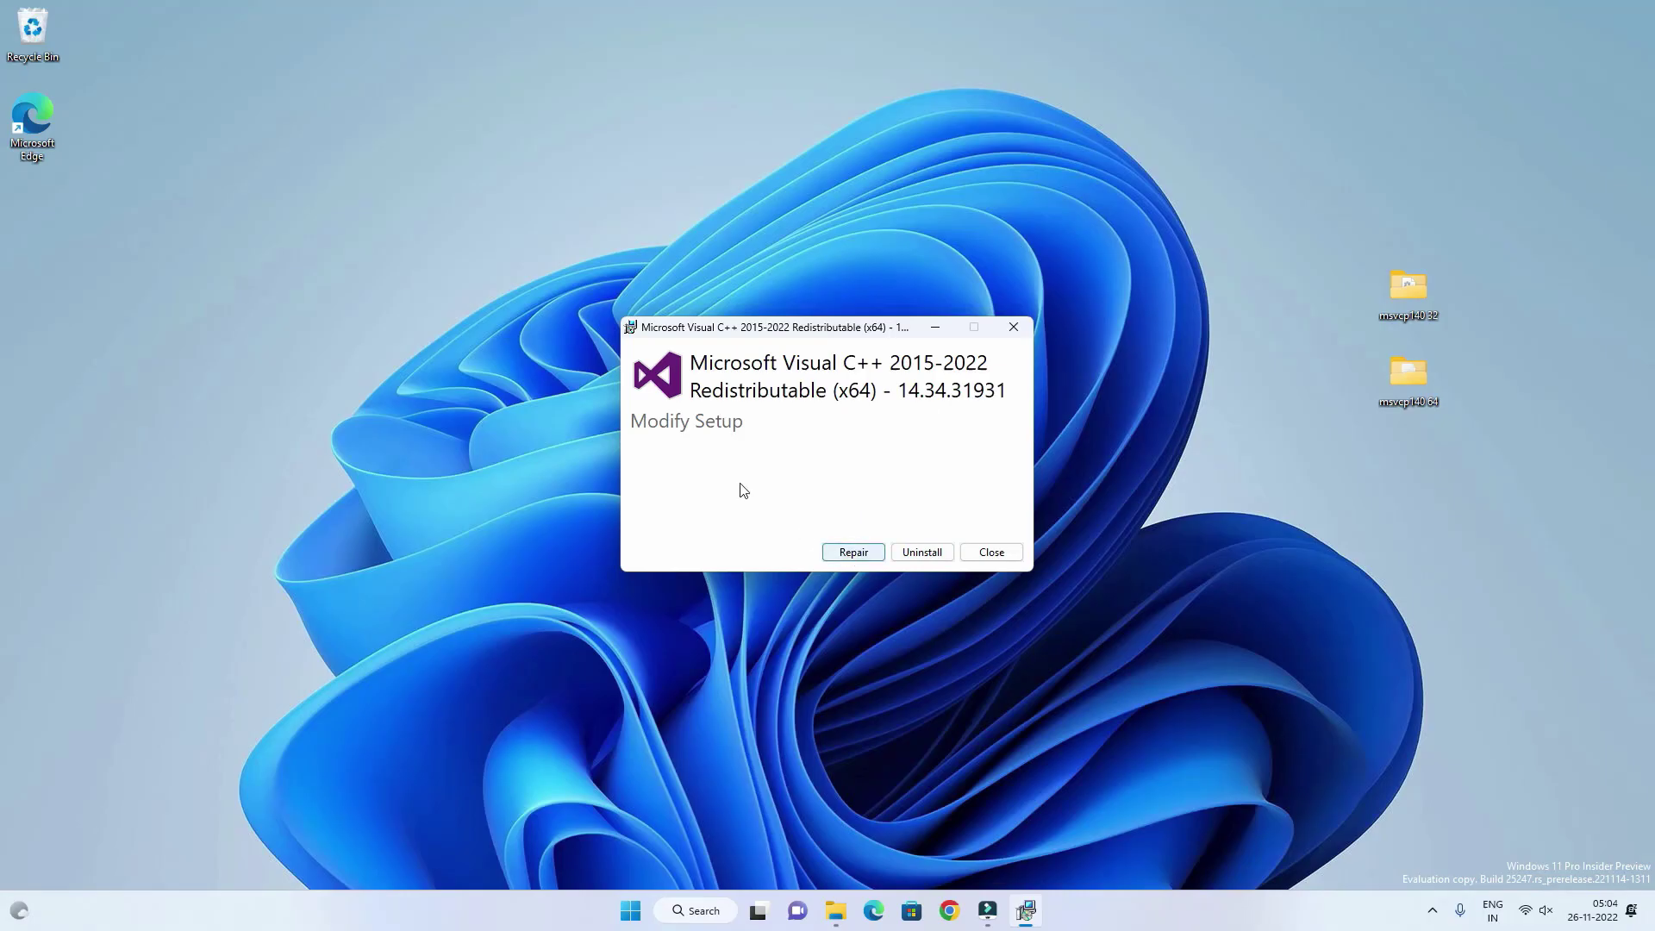
Step: Repair the Visual C++ 2015-2022 (x64) 14.34.31931 package from Modify Setup
click(844, 552)
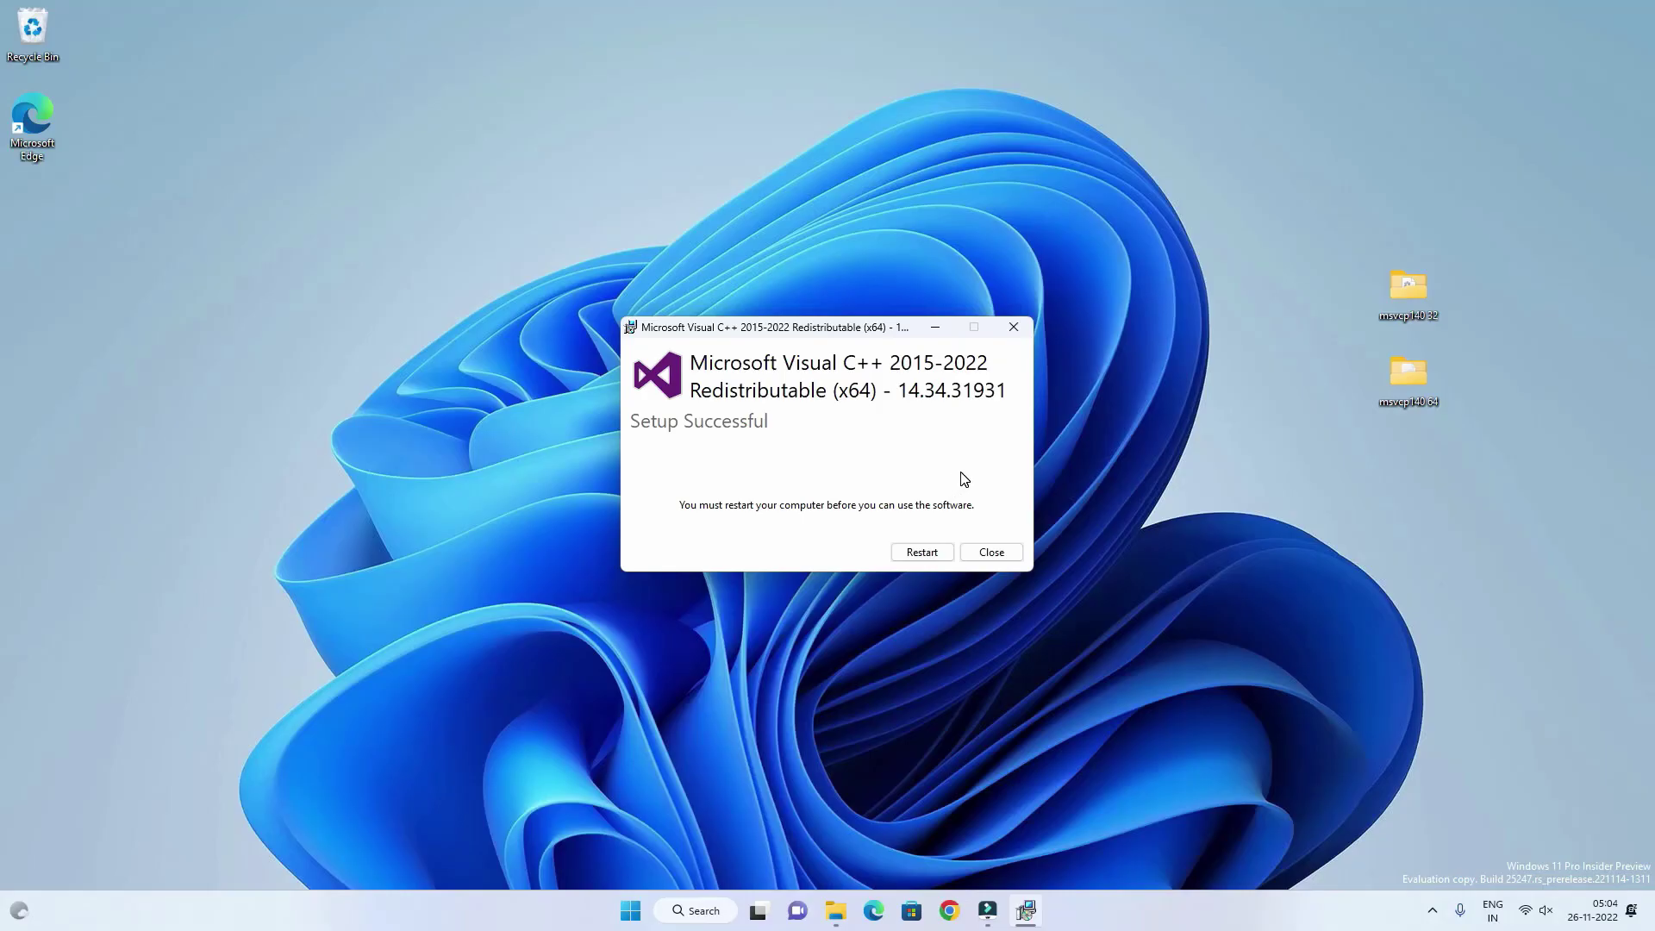
click(991, 552)
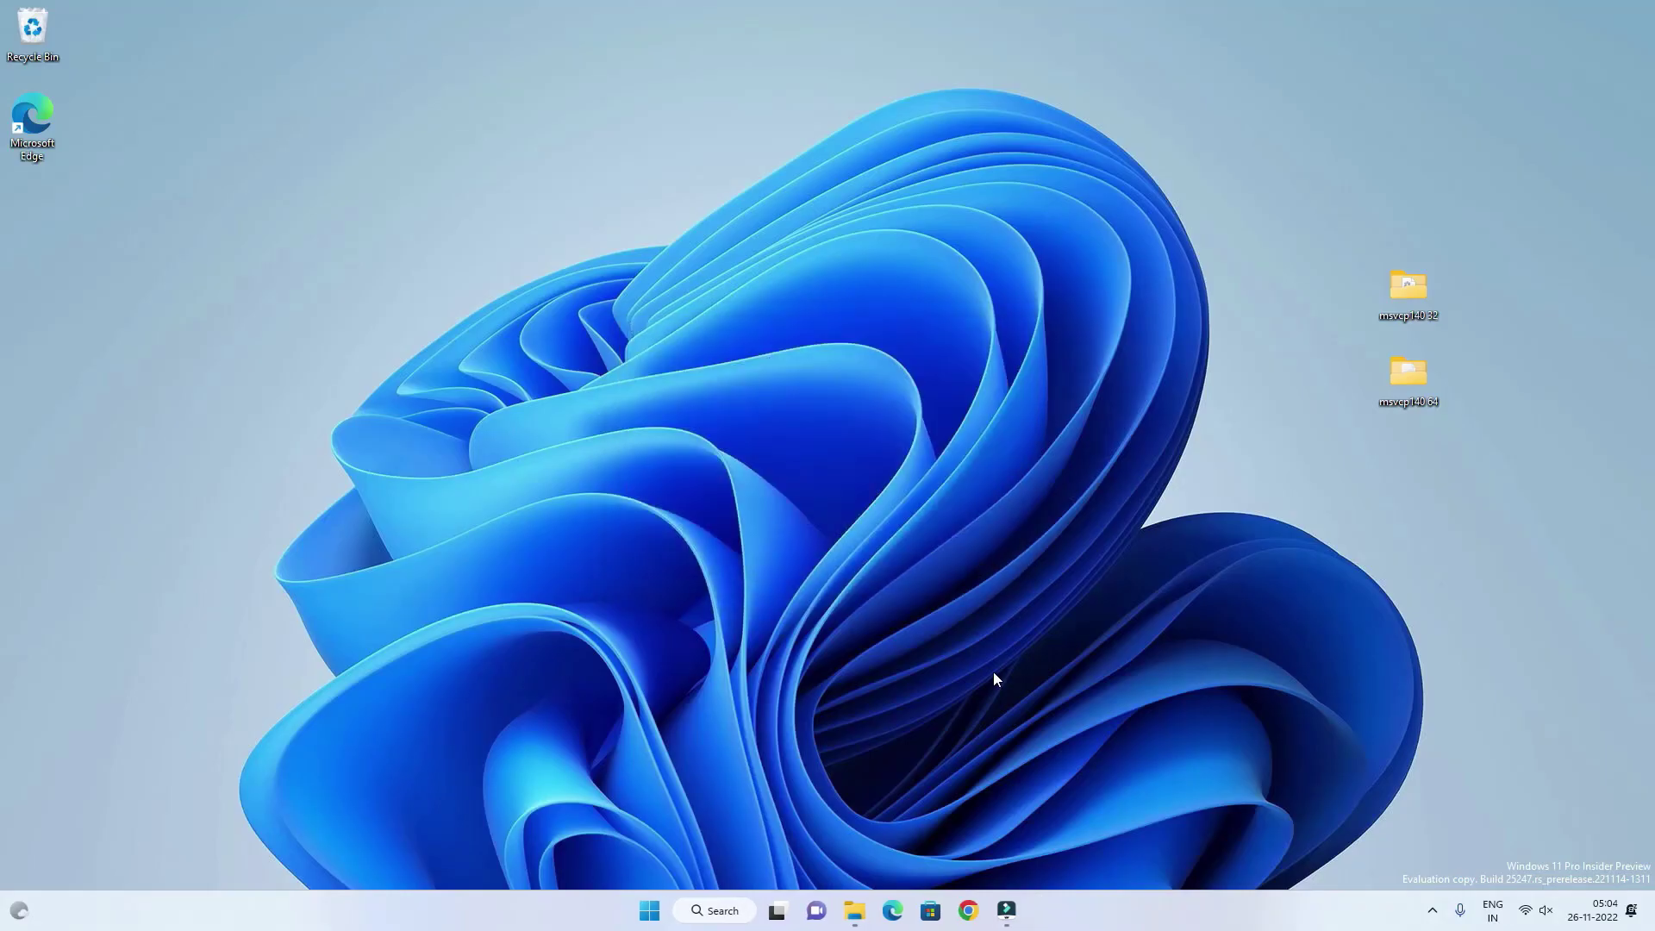